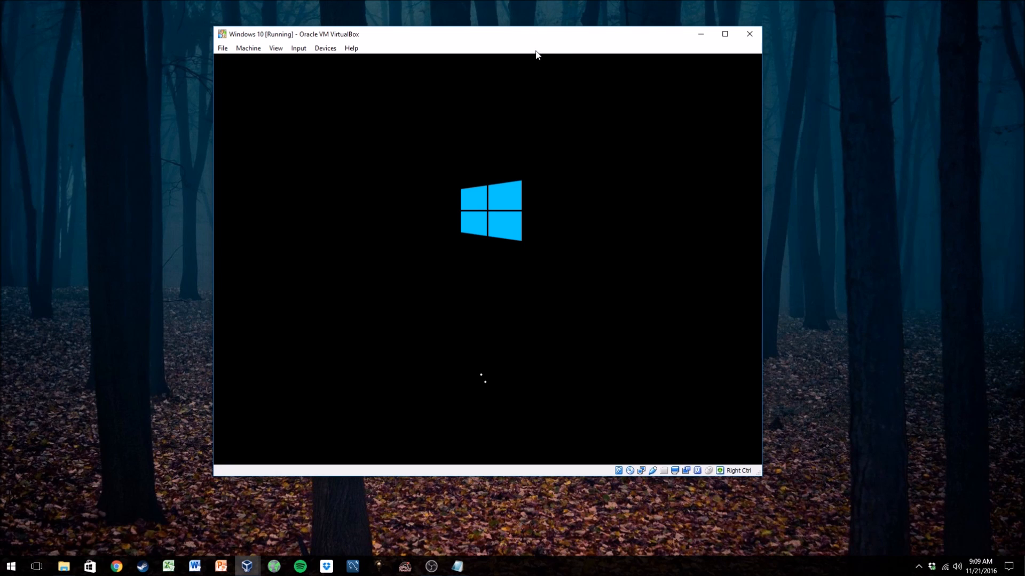
# - Move the VirtualBox window showing the booting Windows 10 virtual machine slightly on the desktop
pyautogui.moveTo(536, 46); pyautogui.dragTo(531, 33)
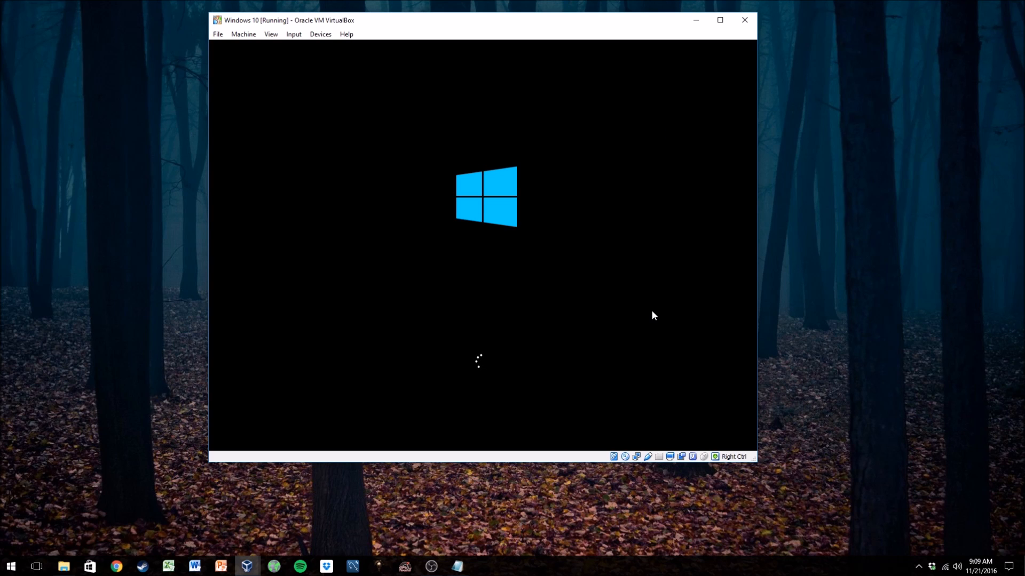
pyautogui.moveTo(535, 21); pyautogui.dragTo(555, 33)
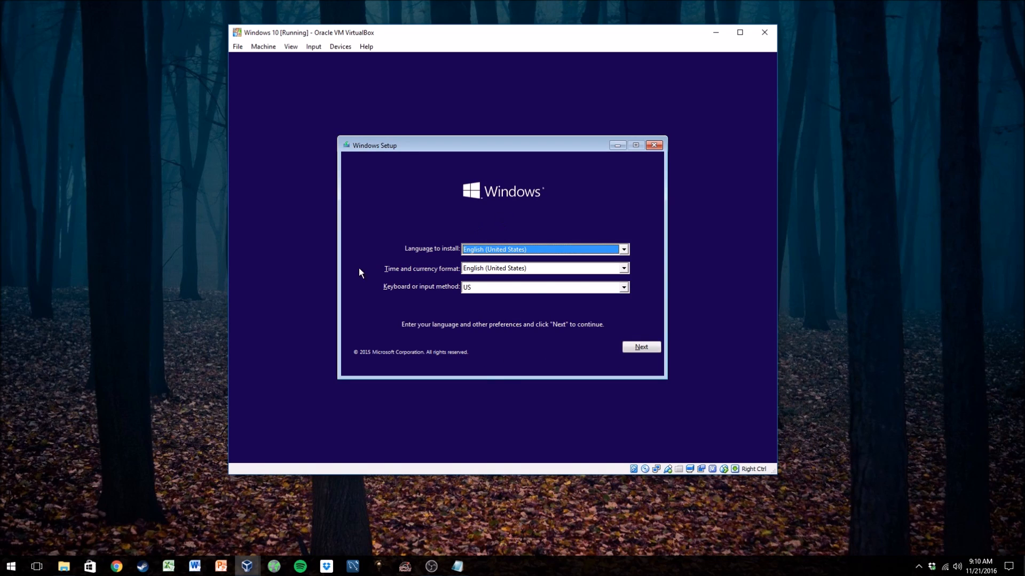
# - Open the web browser and go to windows.com through the address bar
pyautogui.click(117, 566)
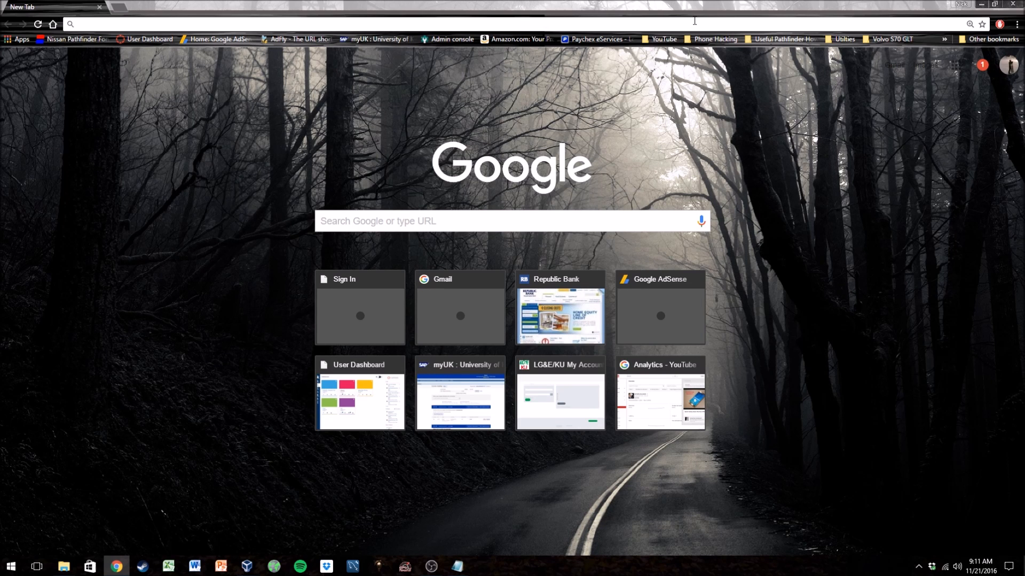
pyautogui.write('windows.')
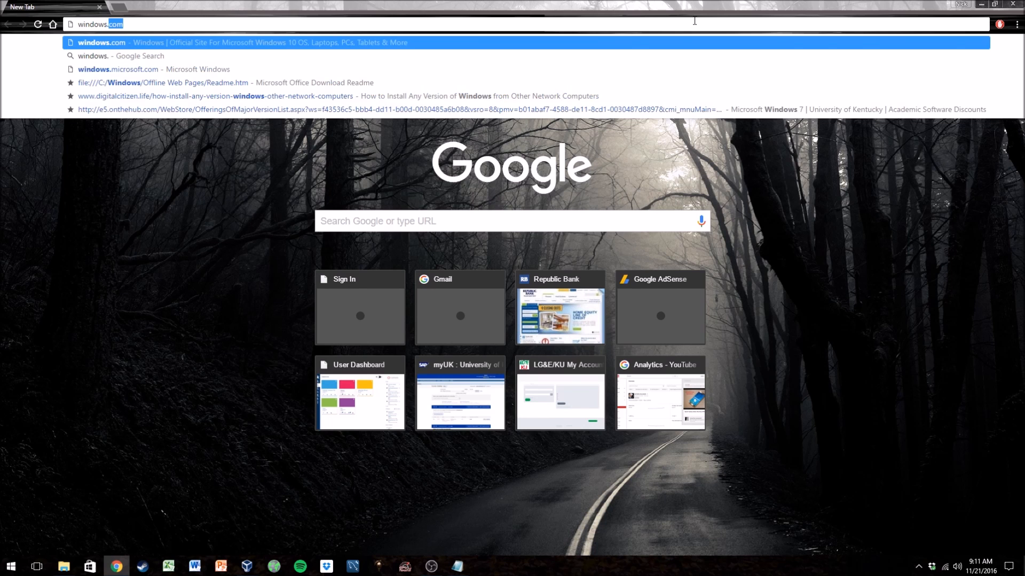
pyautogui.press('Return')
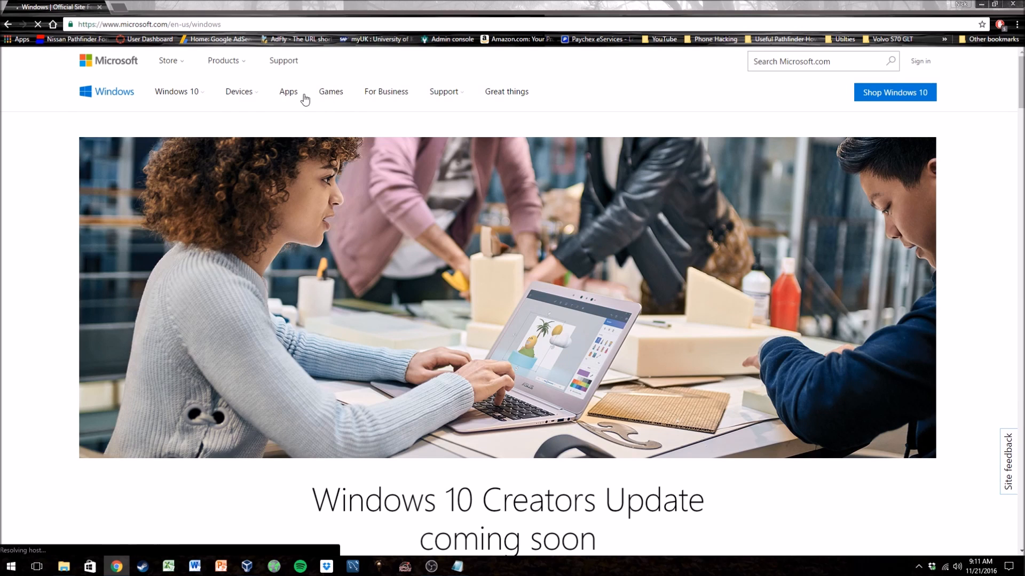
# - Open the Get Windows 10 page from the Windows 10 menu on the site
pyautogui.click(193, 101)
pyautogui.click(192, 127)
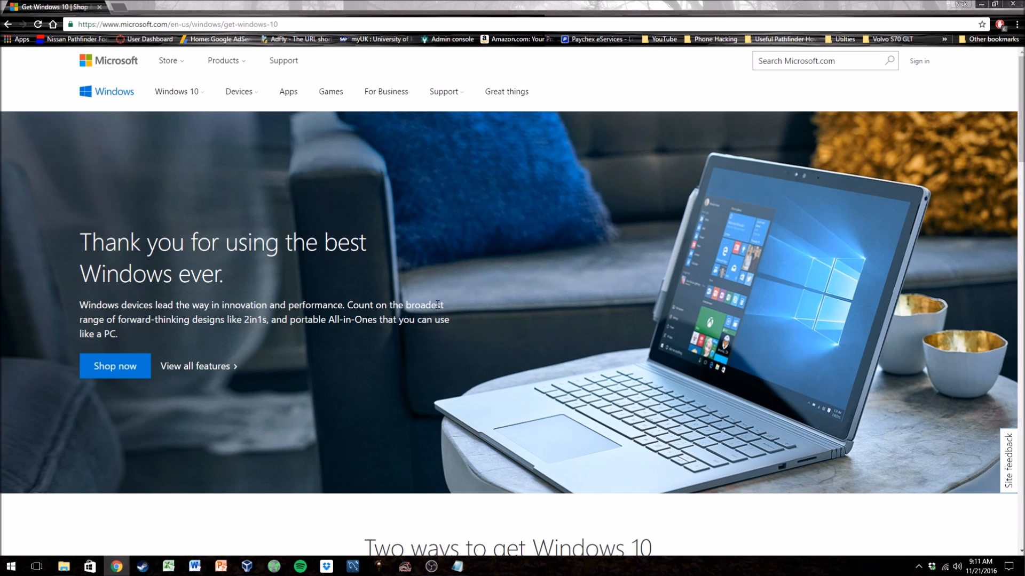
# - Scroll through the page's Windows 10 Home or Pro purchase options and prices
pyautogui.scroll(-3, 446, 314)
pyautogui.scroll(-5, 450, 315)
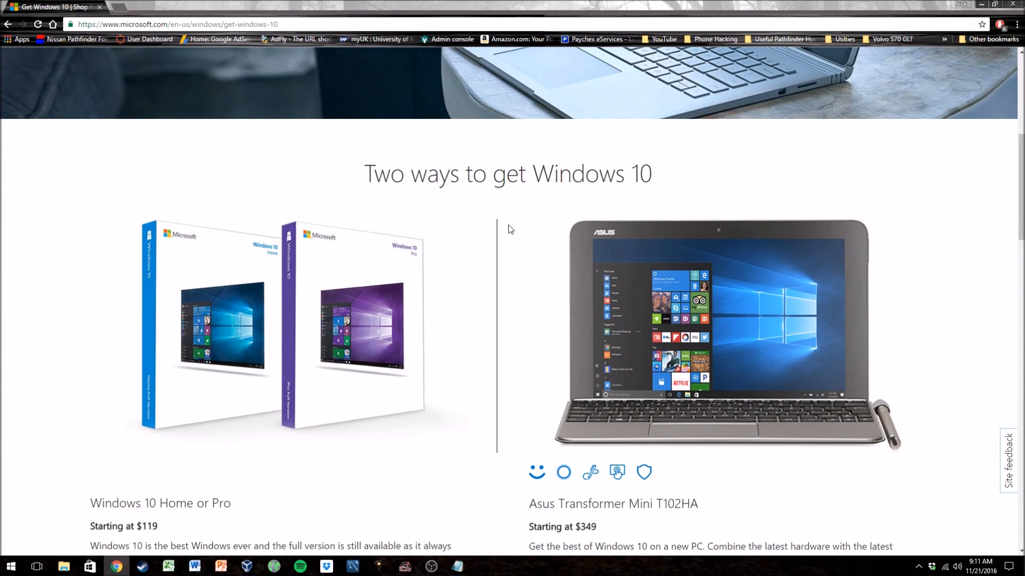
pyautogui.scroll(-4, 584, 283)
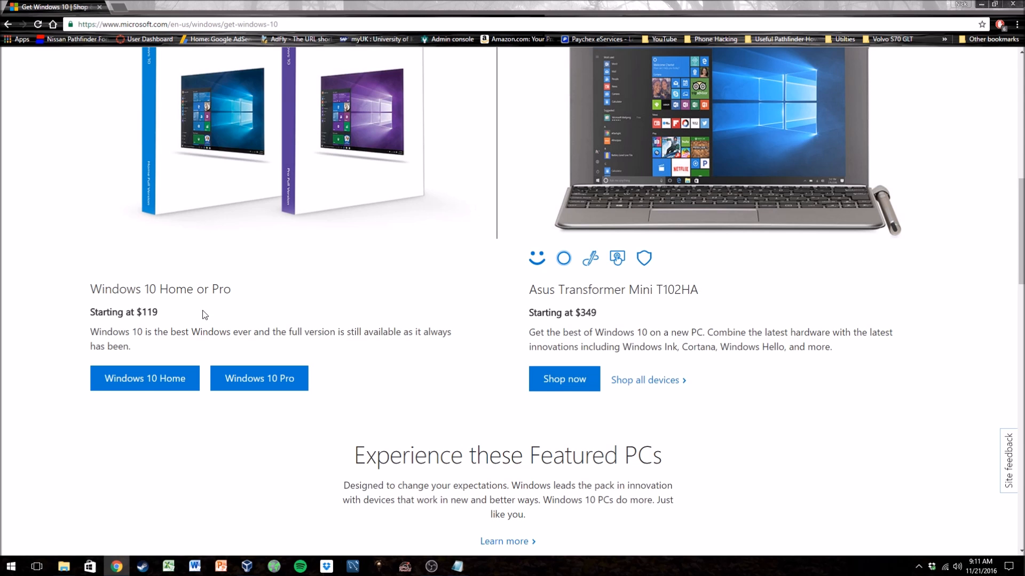
pyautogui.scroll(4, 204, 314)
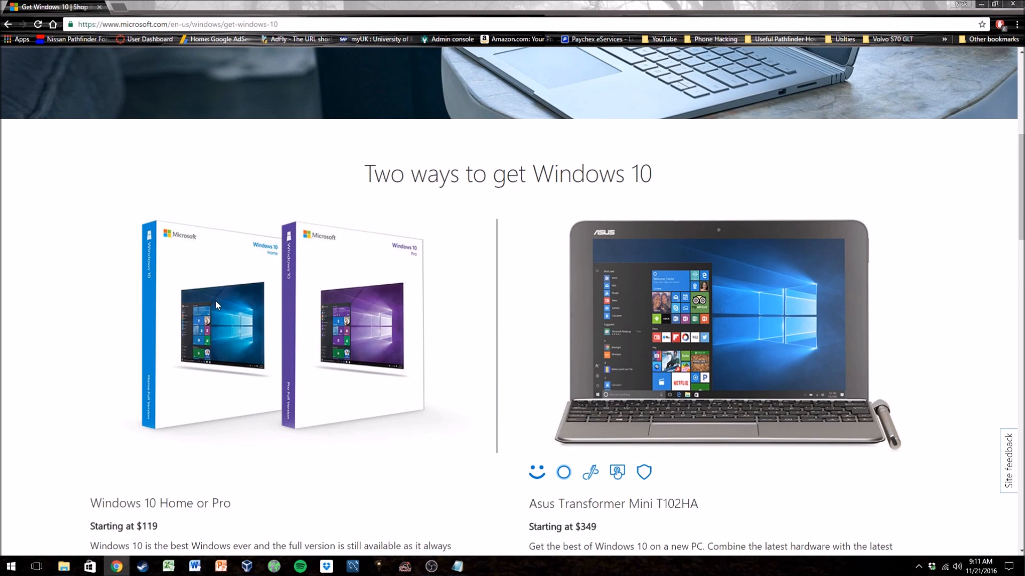
pyautogui.scroll(-4, 216, 304)
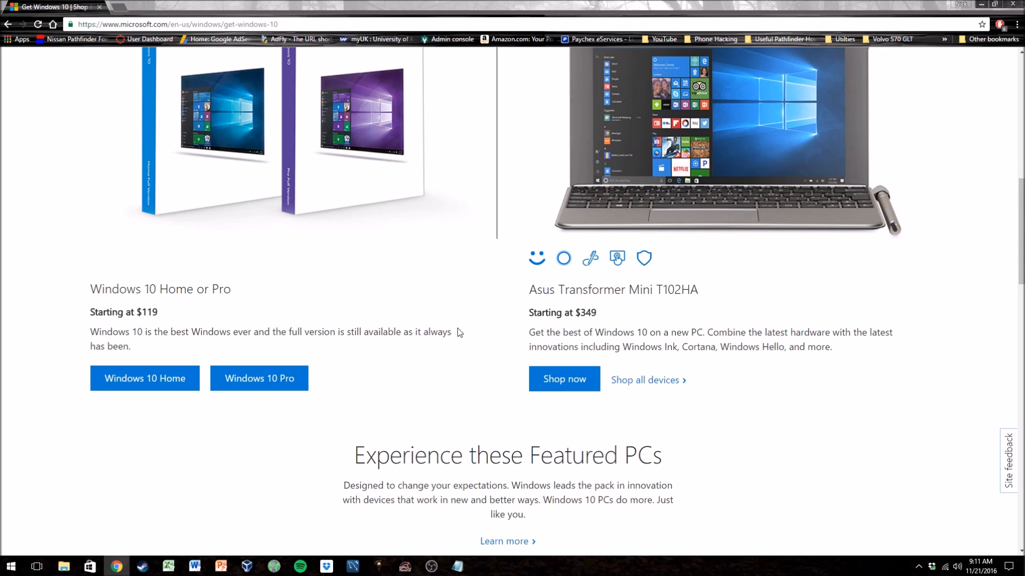
pyautogui.scroll(1, 453, 327)
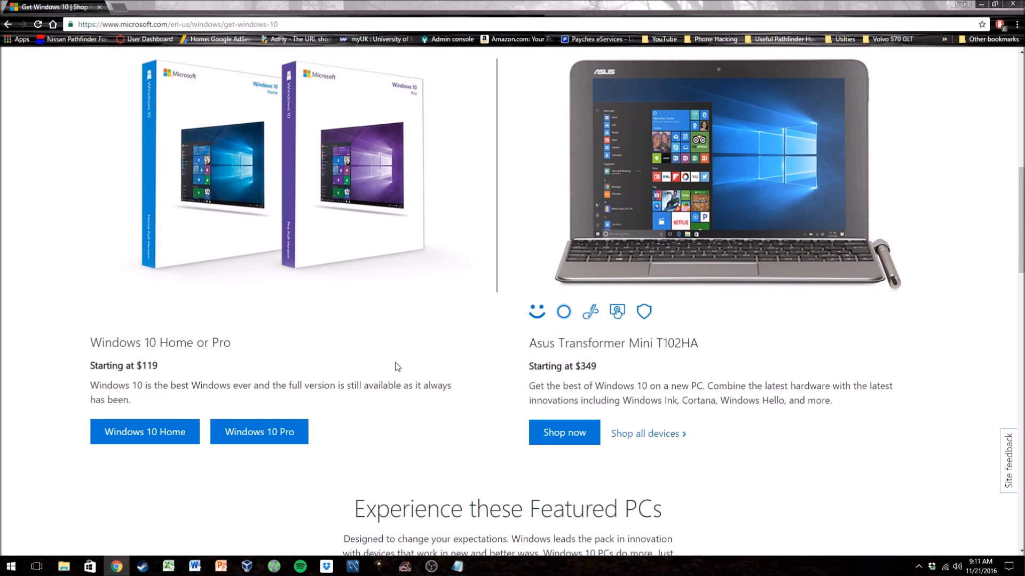
pyautogui.scroll(1, 398, 367)
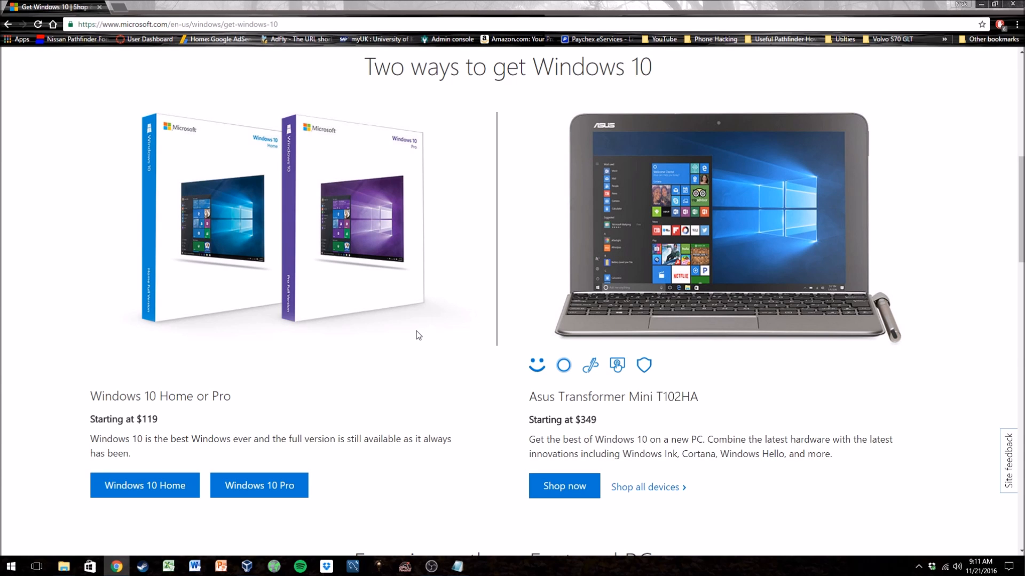
pyautogui.scroll(-1, 419, 382)
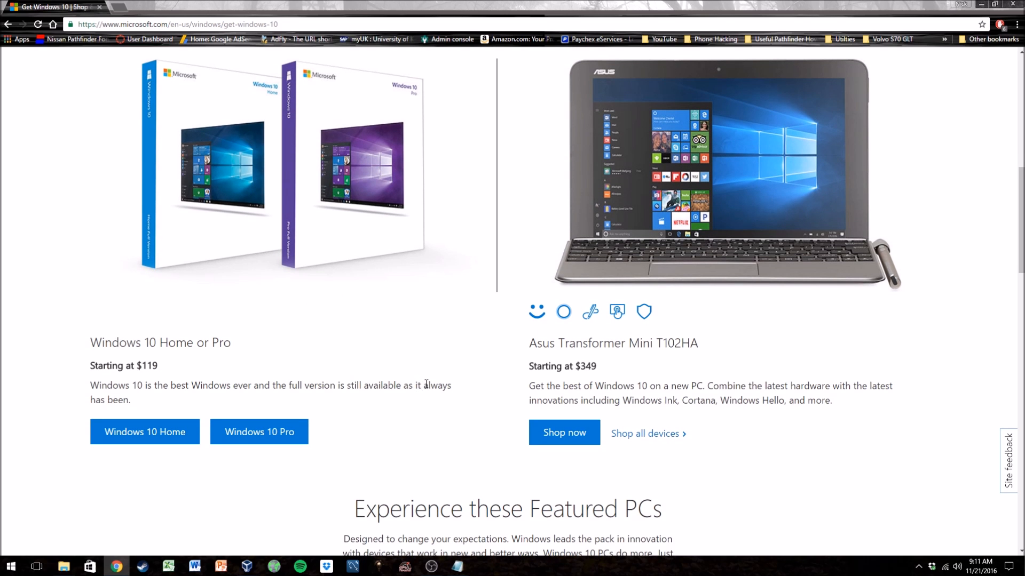
pyautogui.scroll(-1, 425, 381)
pyautogui.scroll(2, 426, 380)
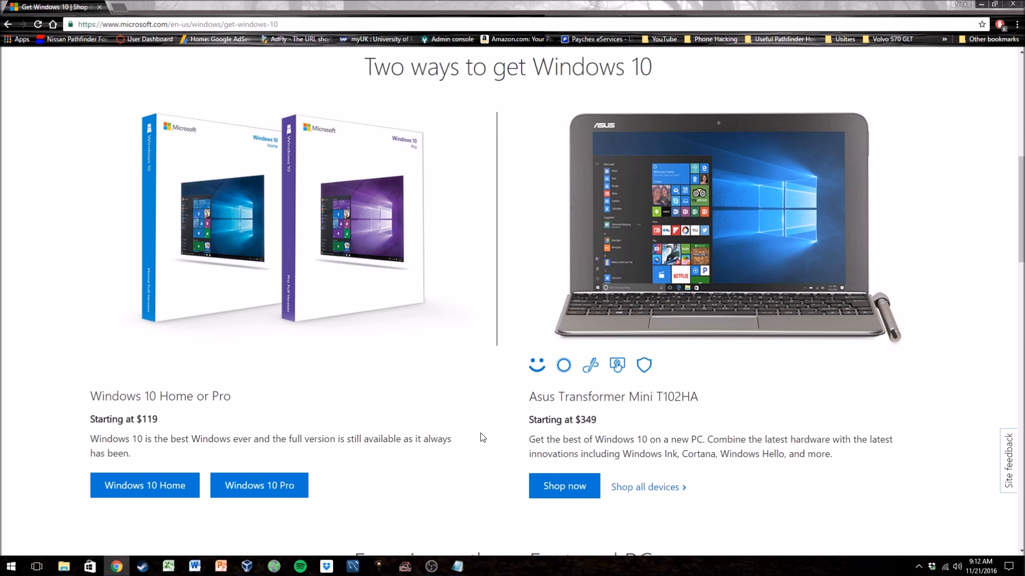
pyautogui.scroll(-6, 483, 430)
pyautogui.scroll(6, 490, 429)
# - Search the Start menu for computer, open This PC's system properties to check the Windows edition, then close both windows
pyautogui.click(16, 567)
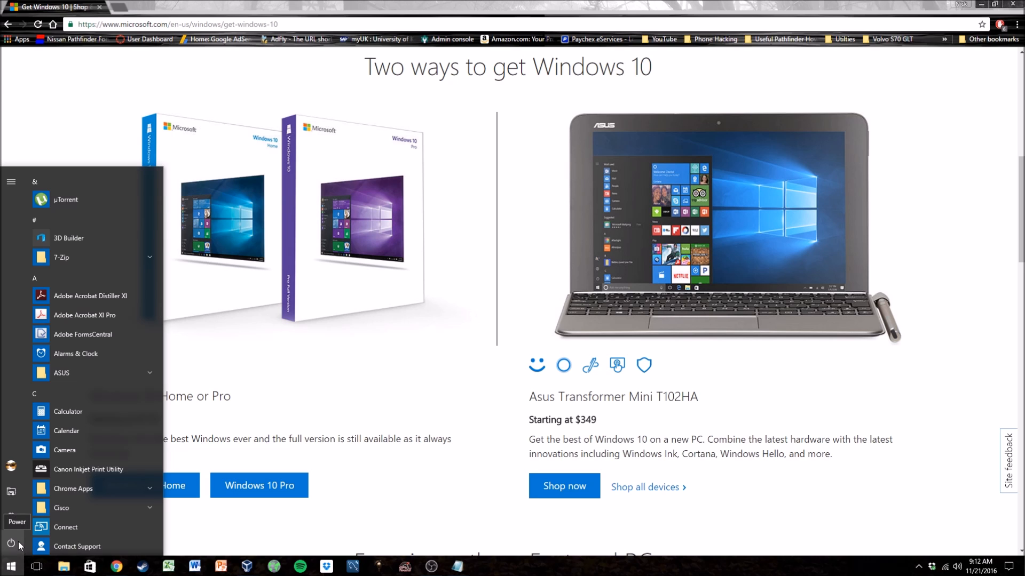
pyautogui.write('computer')
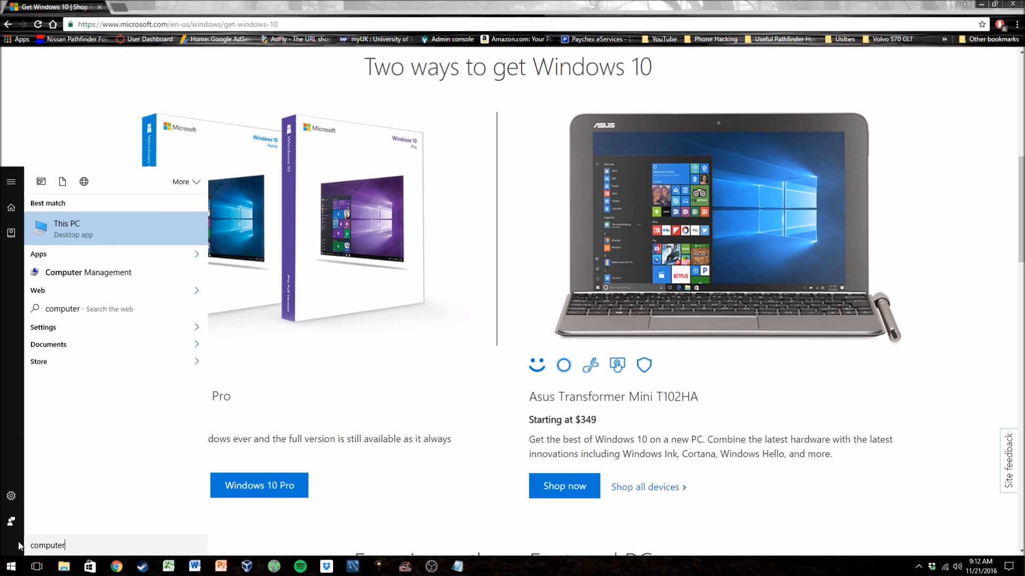
pyautogui.click(101, 225)
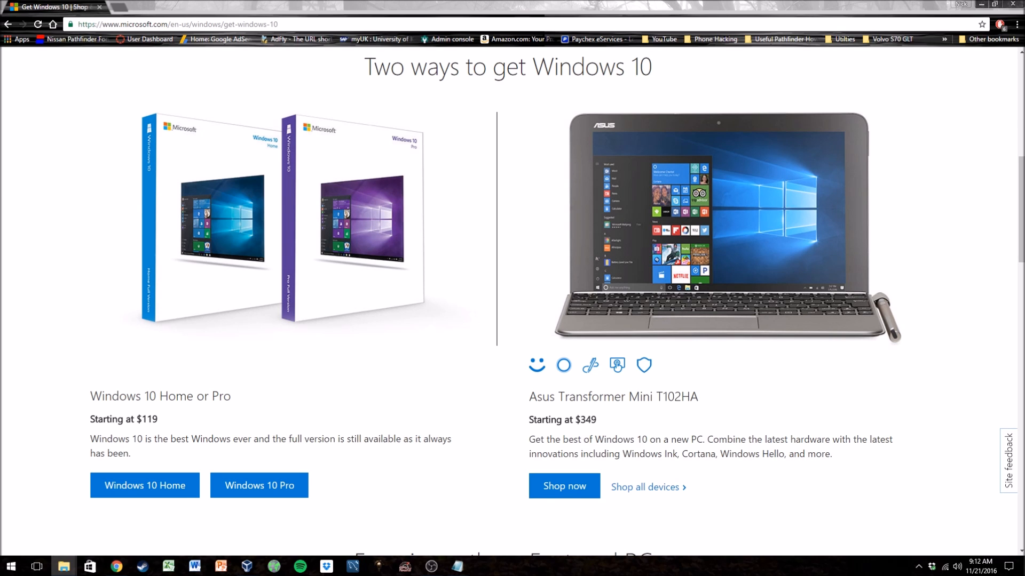
pyautogui.moveTo(1023, 119); pyautogui.dragTo(449, 103)
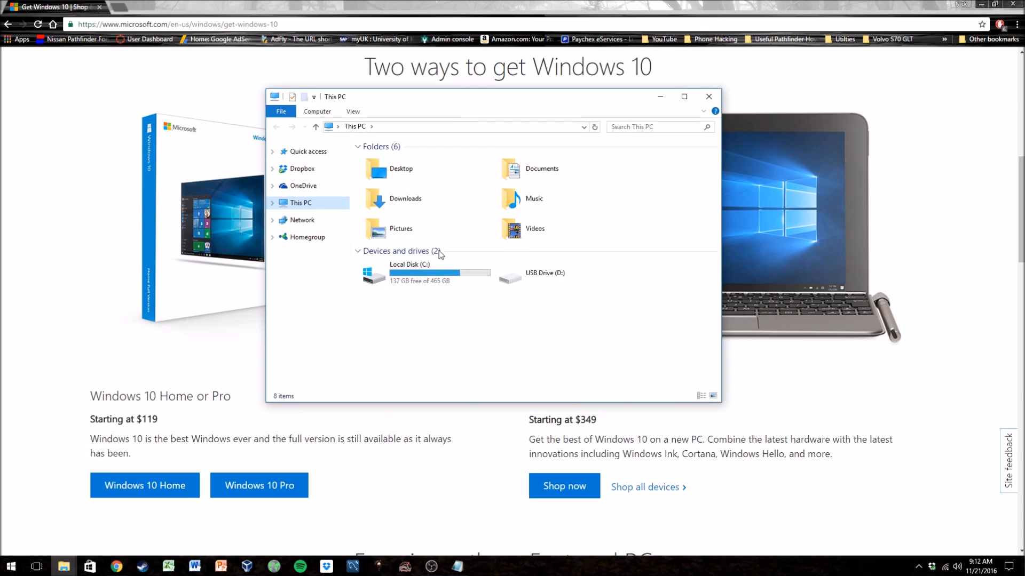
pyautogui.rightClick(453, 341)
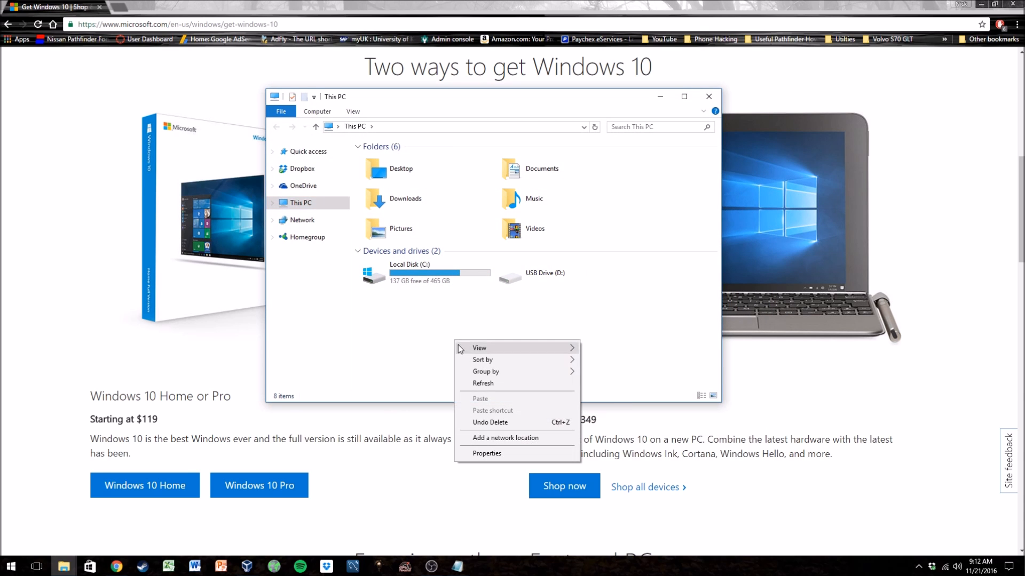
pyautogui.click(486, 454)
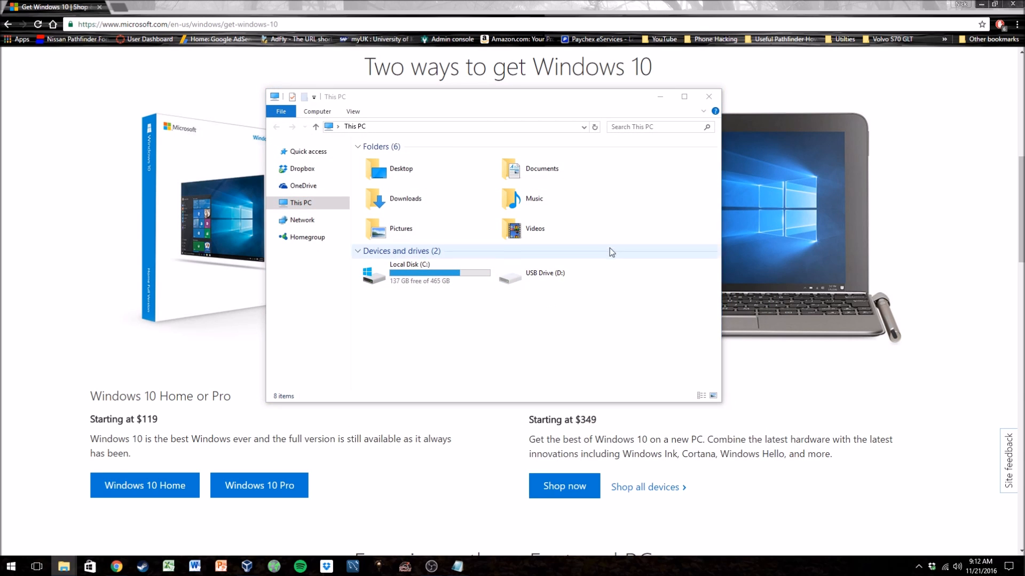
pyautogui.moveTo(1024, 78); pyautogui.dragTo(359, 67)
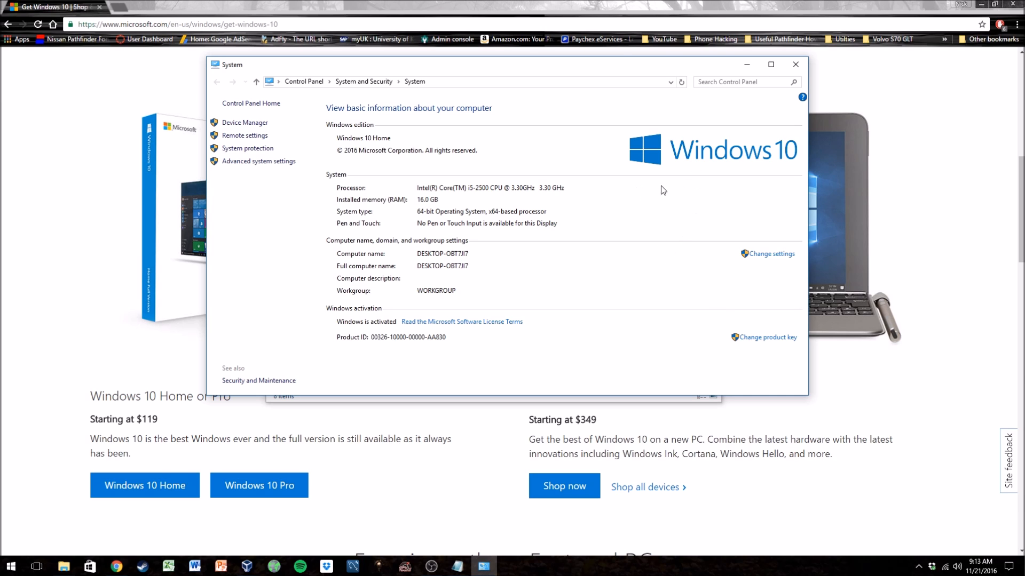
pyautogui.click(798, 64)
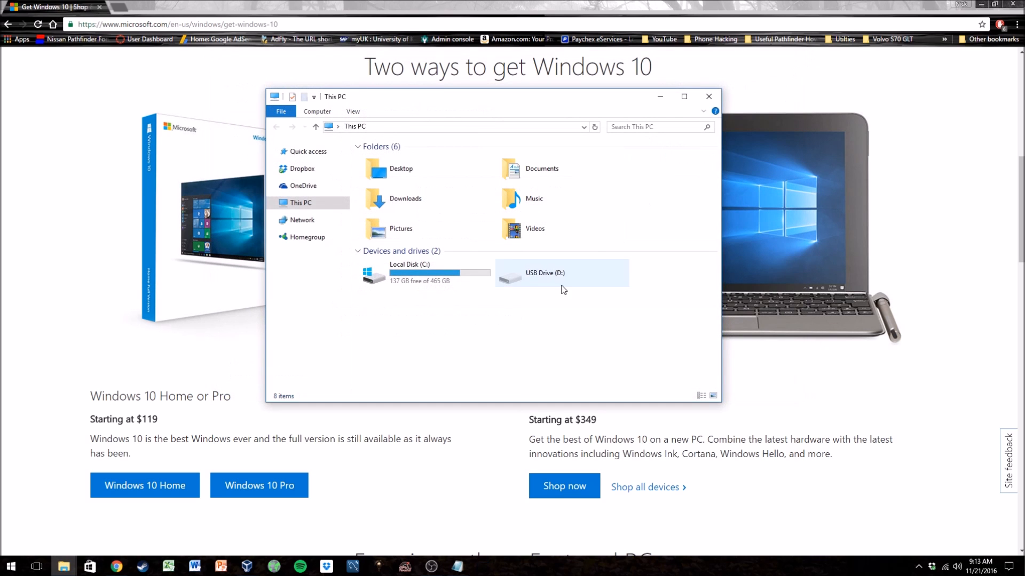
pyautogui.click(711, 98)
pyautogui.scroll(-2, 371, 376)
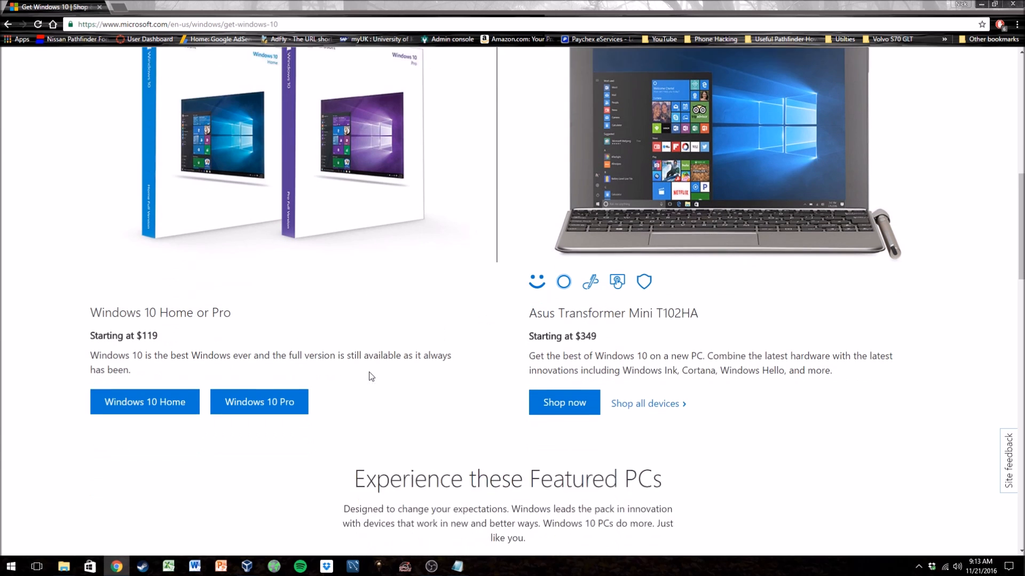
pyautogui.click(185, 380)
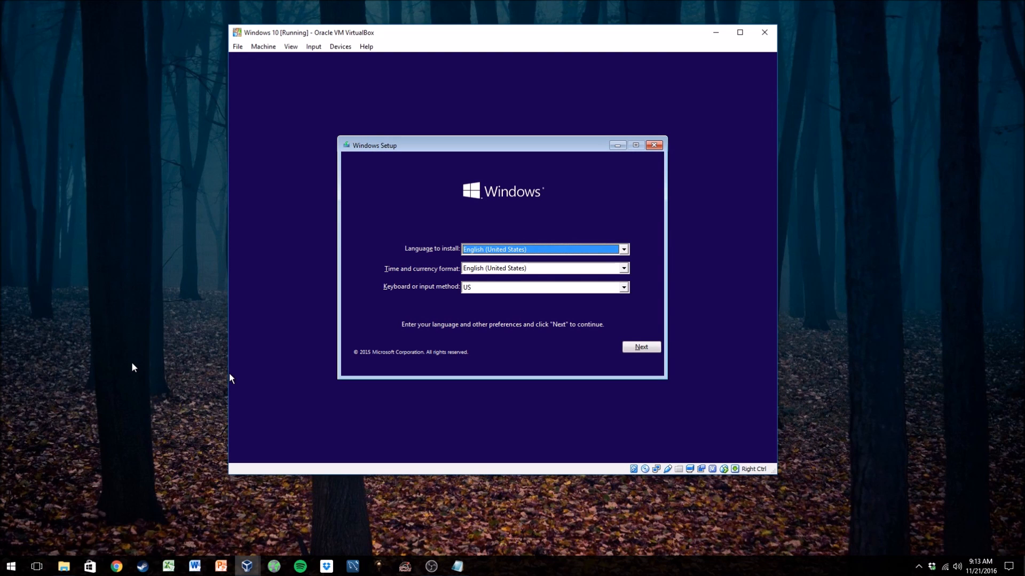
# - Open the user profile folder through Start search, browse its Documents folder, then close File Explorer
pyautogui.press('super')
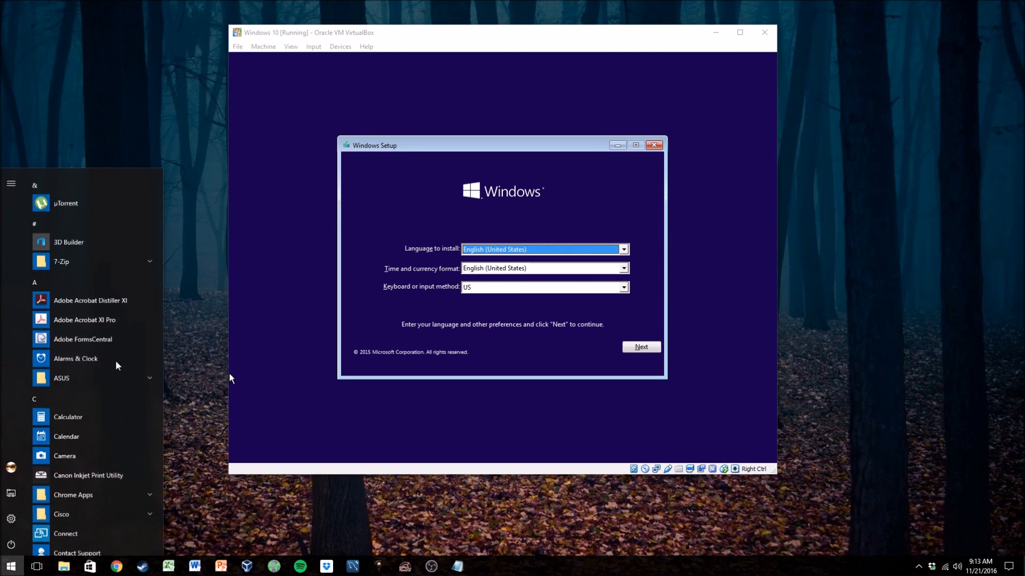
pyautogui.write('c:\\')
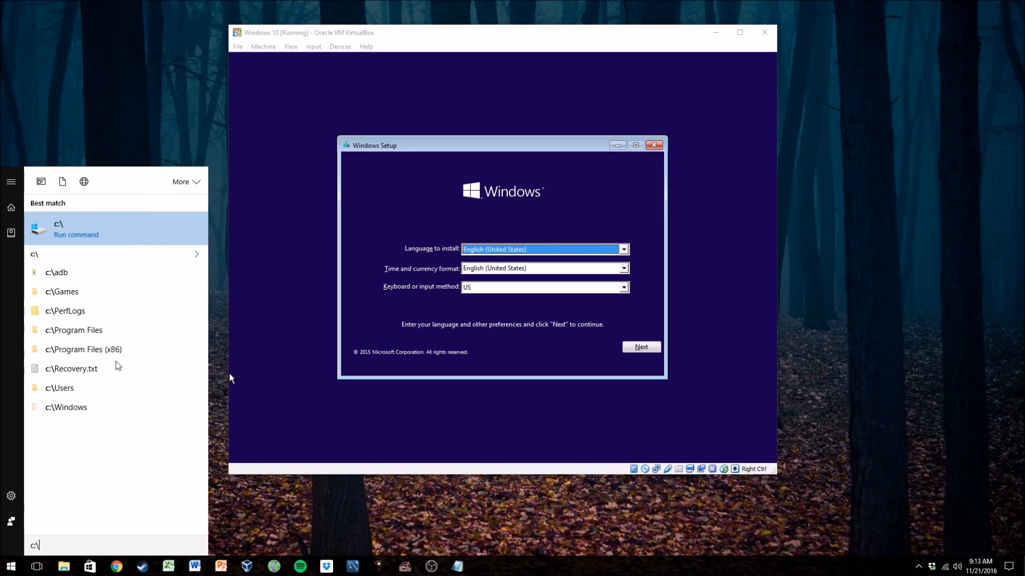
pyautogui.write('users\\nikel\\')
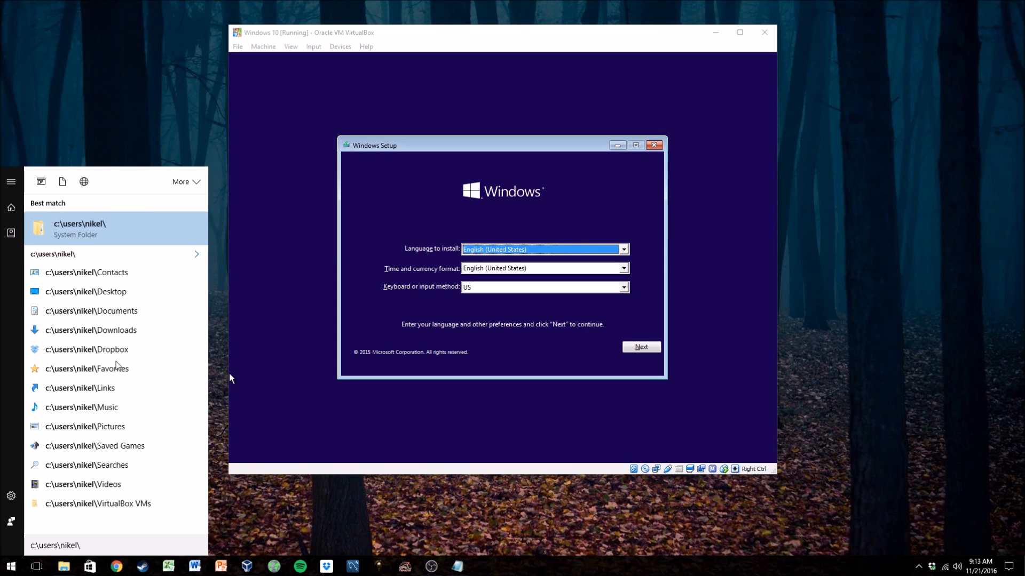
pyautogui.press('Return')
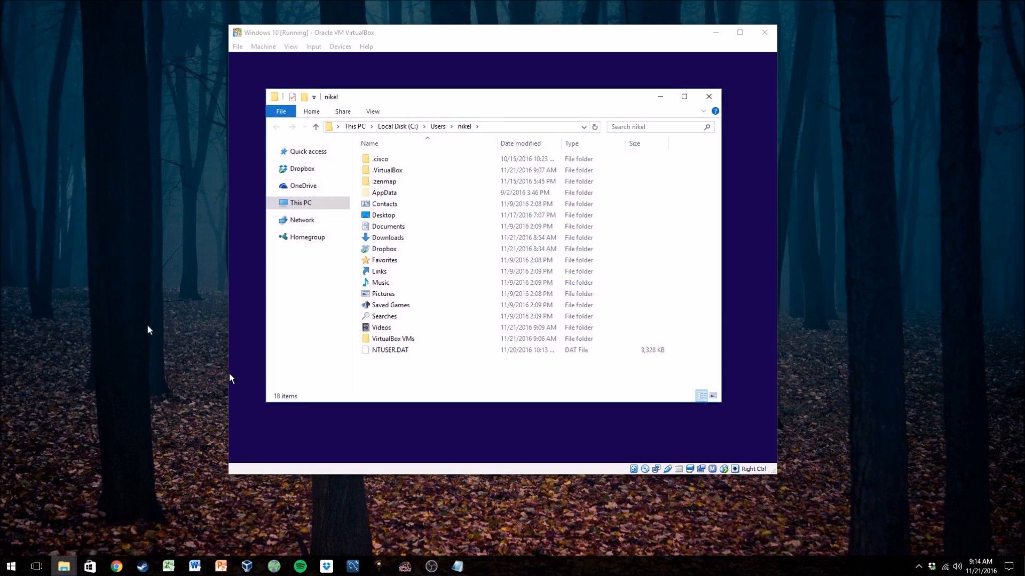
pyautogui.doubleClick(396, 228)
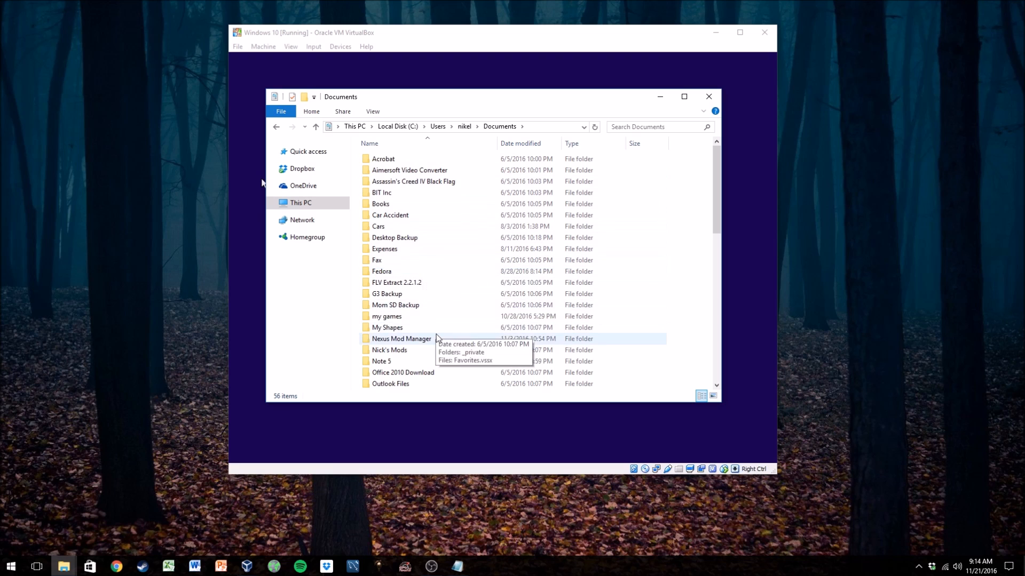
pyautogui.scroll(-4, 438, 335)
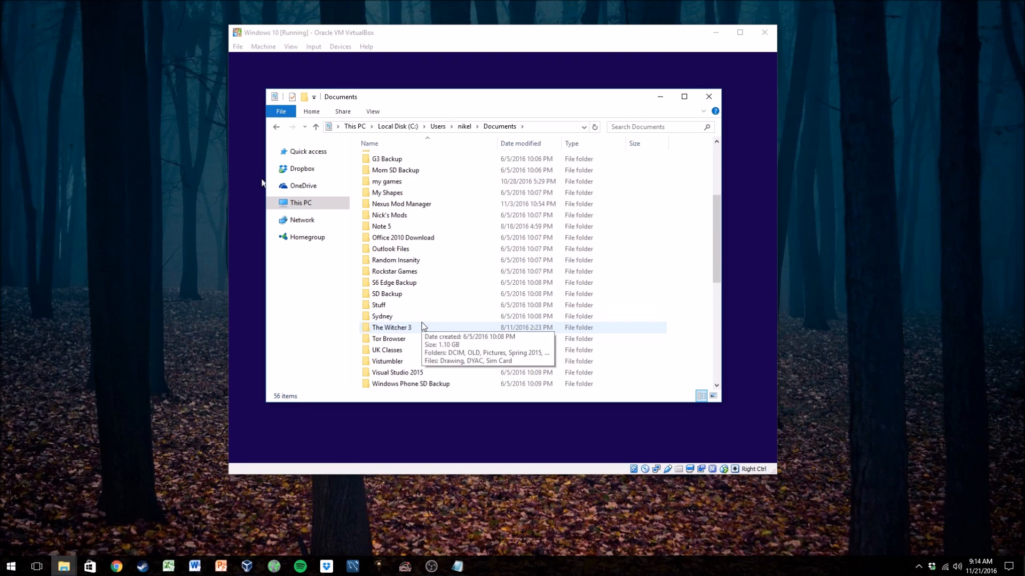
pyautogui.scroll(-1, 457, 288)
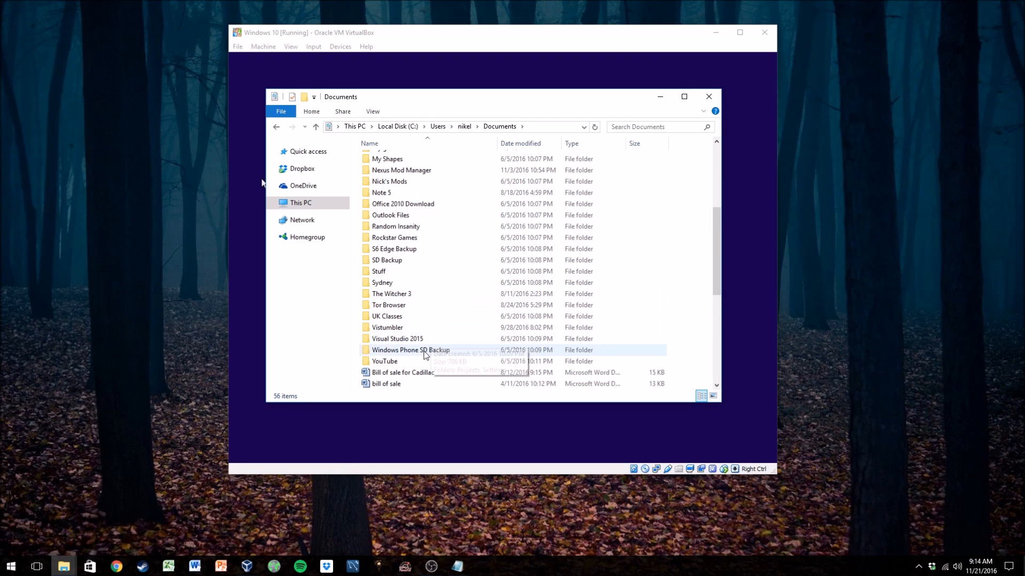
pyautogui.scroll(-7, 427, 352)
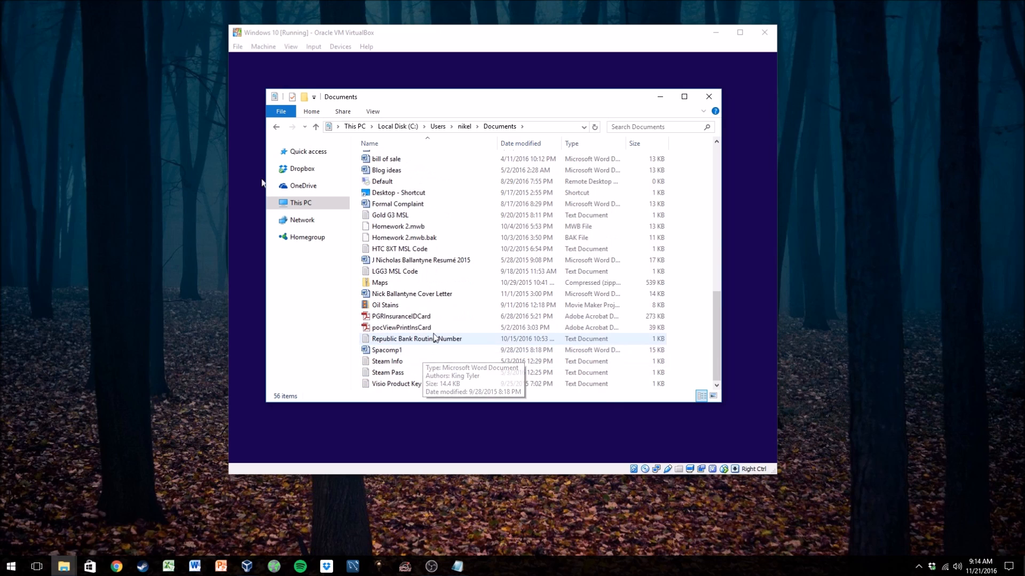
pyautogui.click(709, 96)
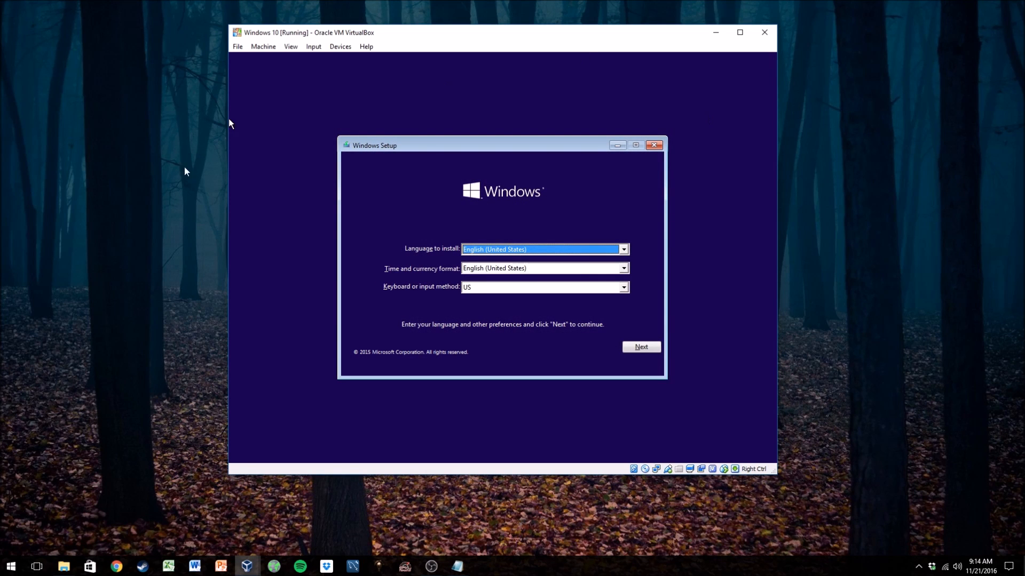
# - Find the Windows 10 64-BIT folder through Start search and inspect the Windows disc image file in it
pyautogui.click(101, 271)
pyautogui.press('super')
pyautogui.write('window')
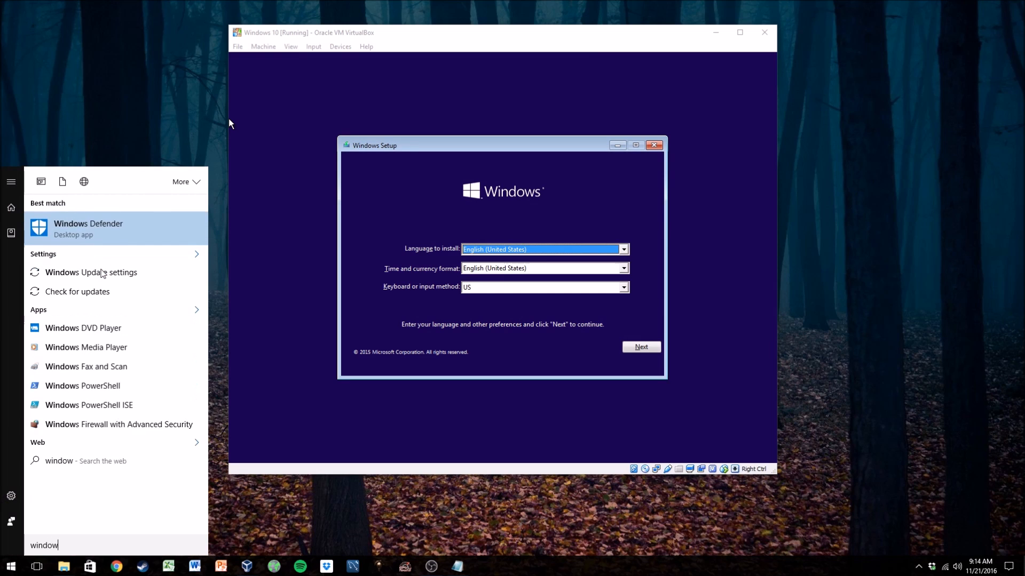
pyautogui.write('s 10')
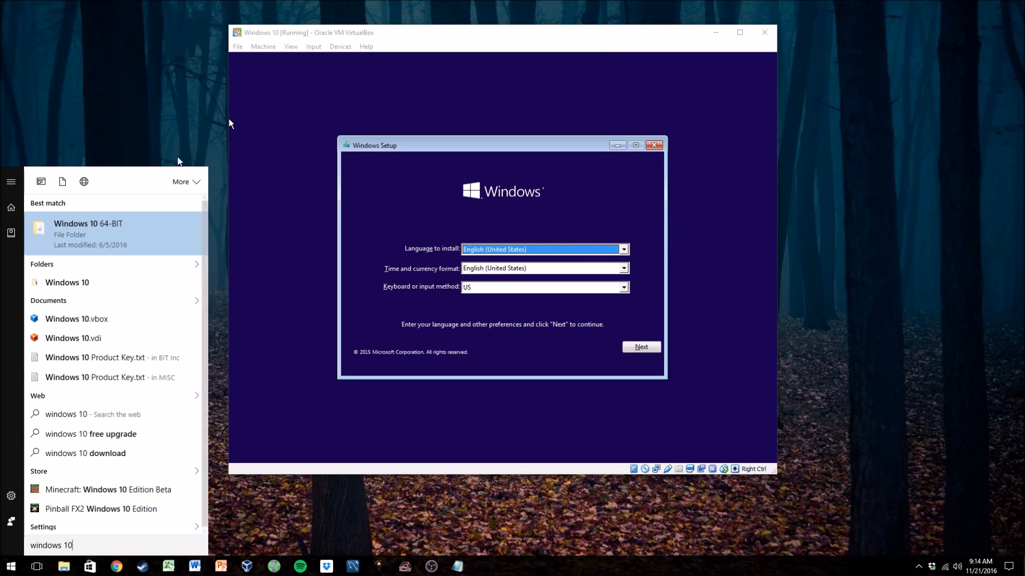
pyautogui.click(130, 226)
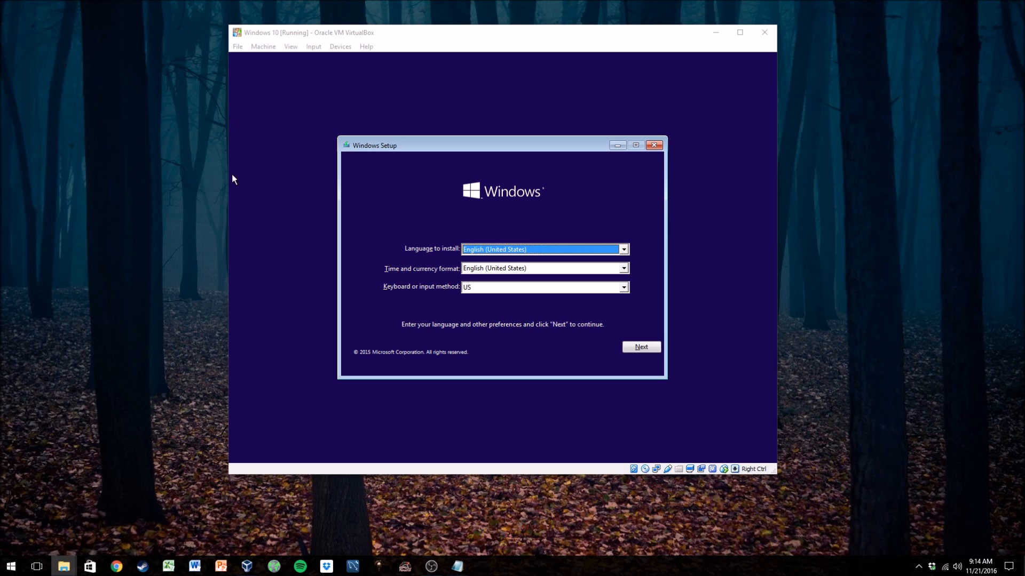
pyautogui.moveTo(759, 134); pyautogui.dragTo(497, 133)
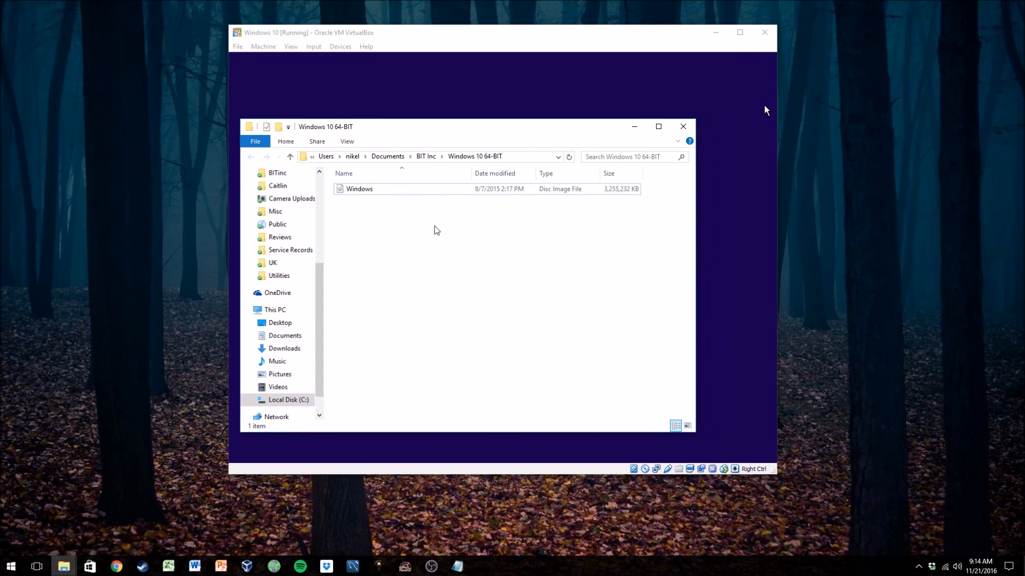
pyautogui.click(379, 194)
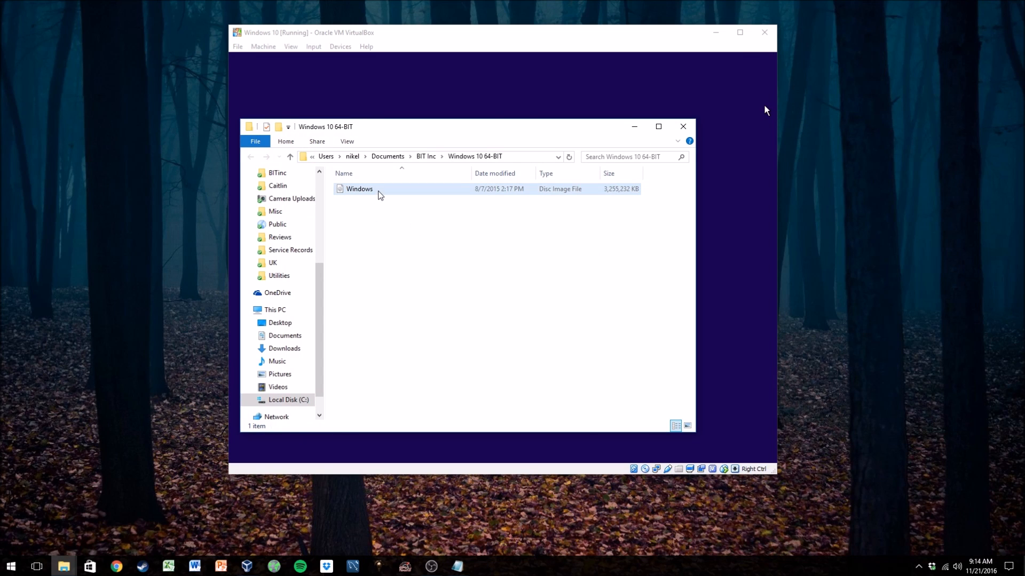
pyautogui.click(380, 195)
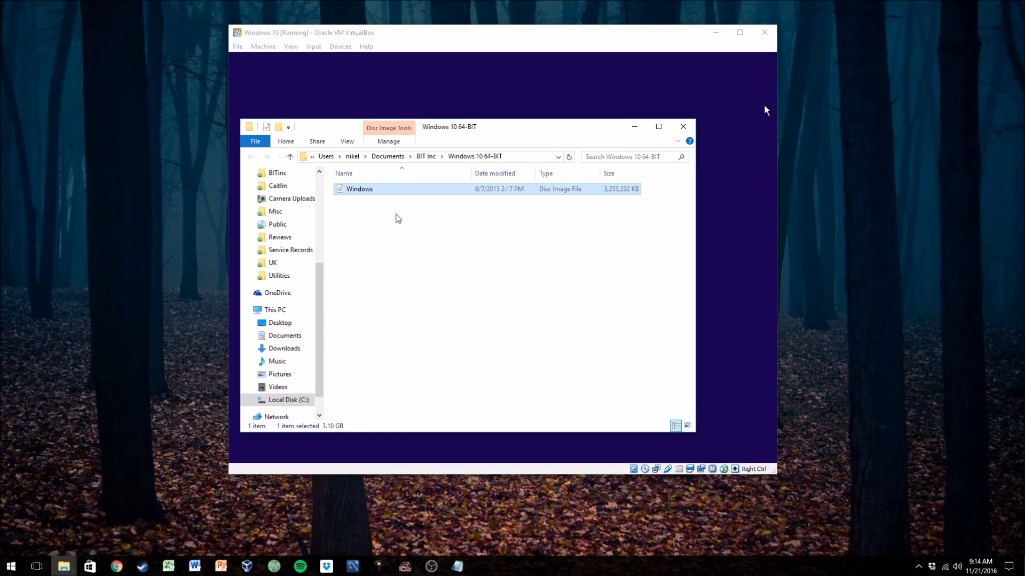
pyautogui.click(428, 327)
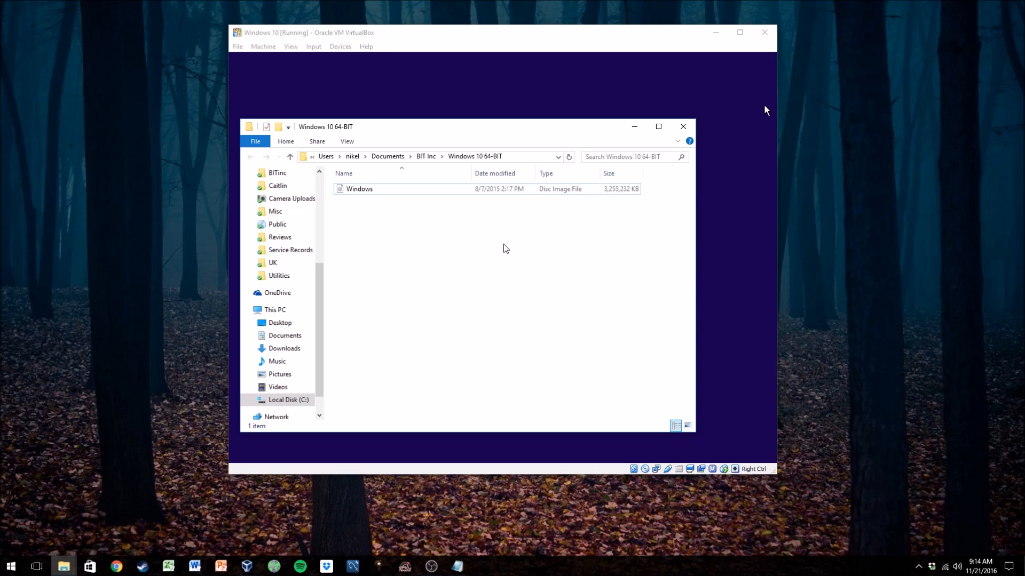
pyautogui.moveTo(551, 133); pyautogui.dragTo(572, 119)
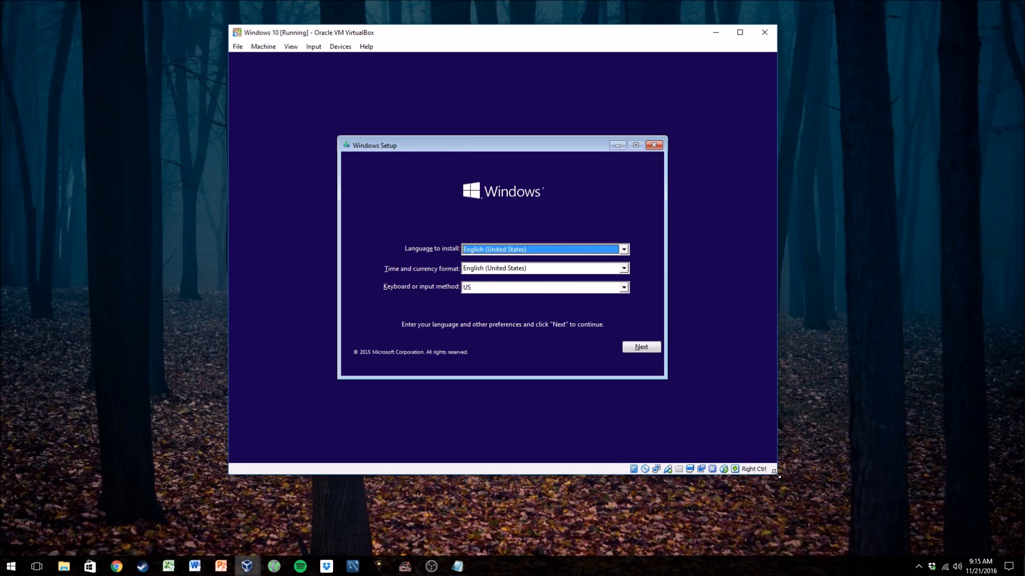
# - Enlarge the virtual machine window and continue Setup with English (United States) language and format and a US keyboard
pyautogui.moveTo(773, 470); pyautogui.dragTo(793, 487)
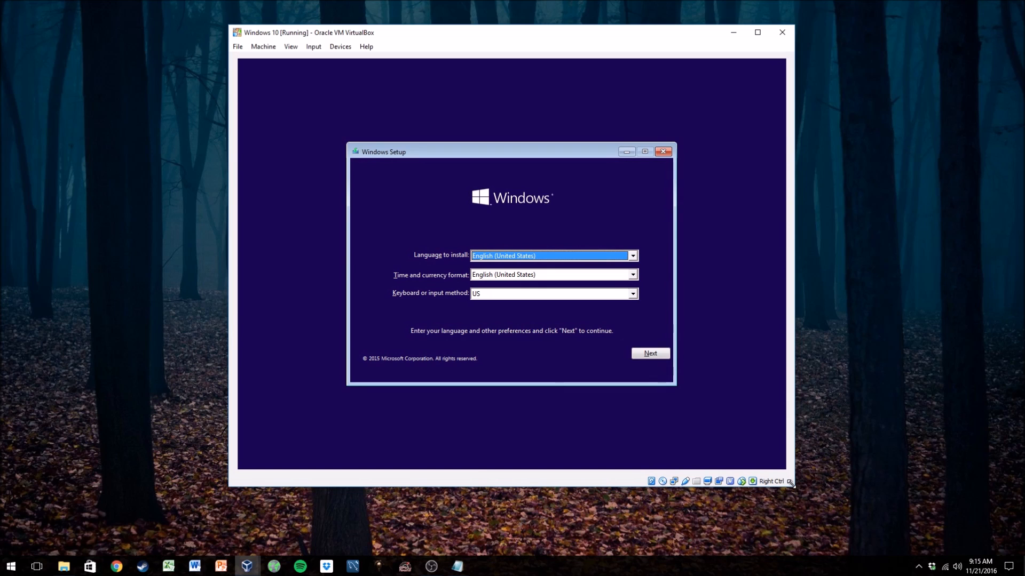
pyautogui.click(654, 351)
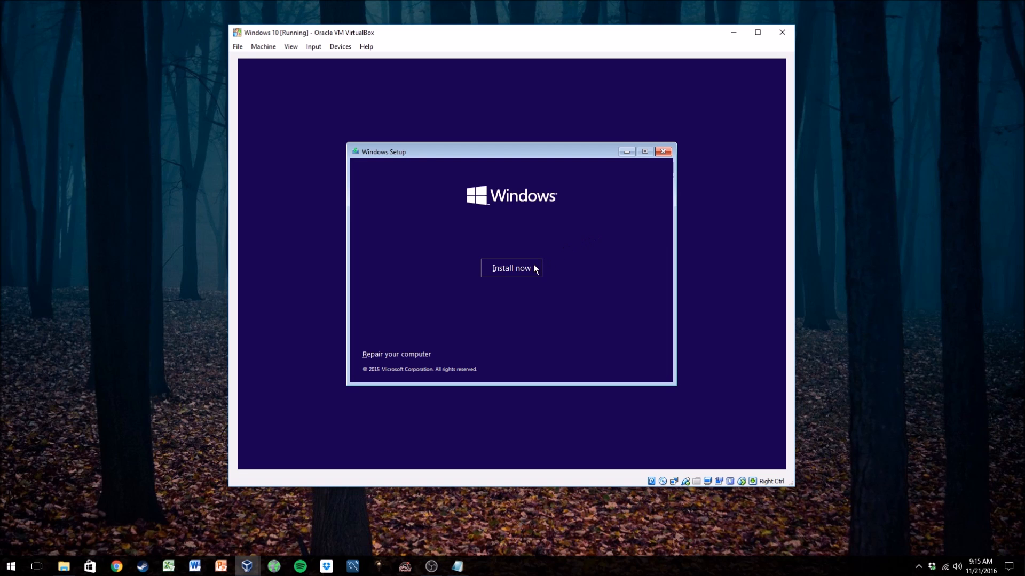
# - Start the installation with Install now and skip entering a product key
pyautogui.click(502, 269)
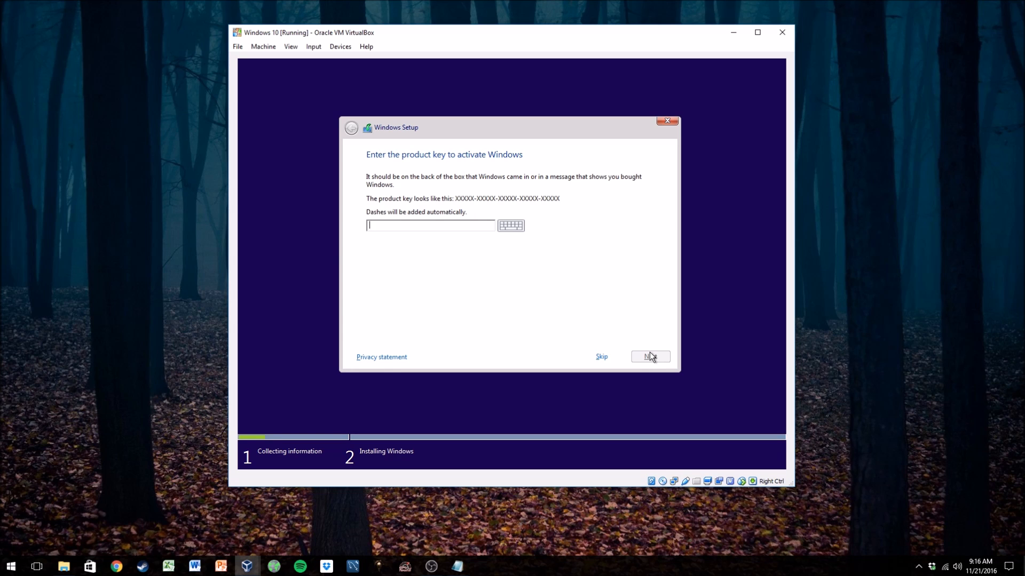
pyautogui.click(606, 357)
# - Accept the Microsoft software license terms after scrolling through them, and continue
pyautogui.click(427, 332)
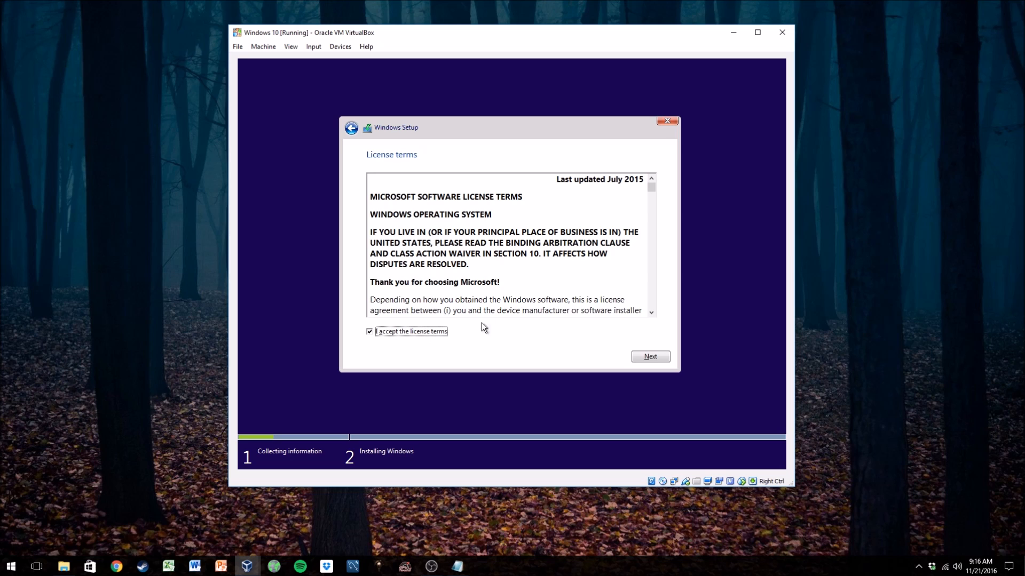
pyautogui.scroll(-10, 561, 312)
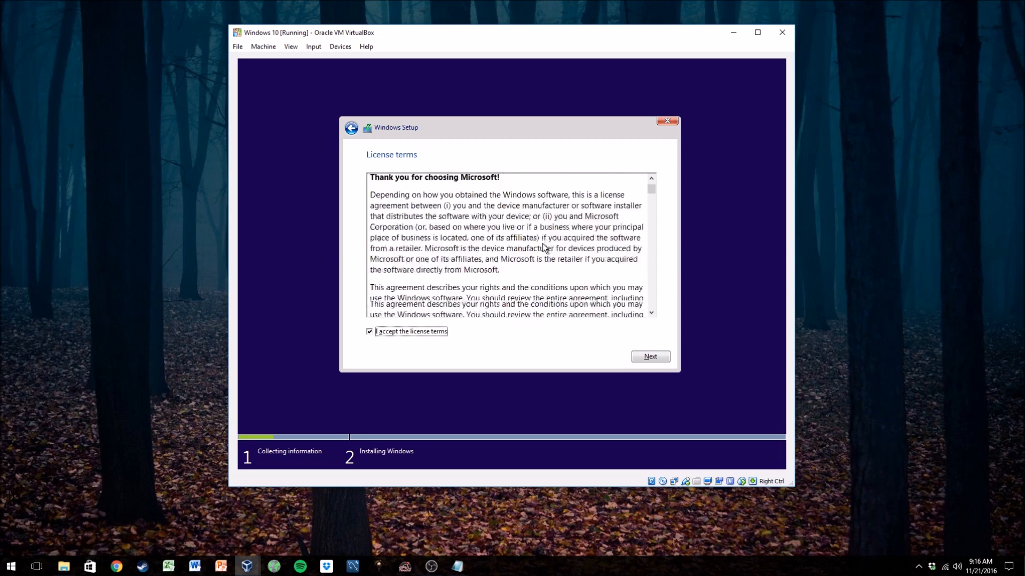
pyautogui.scroll(10, 571, 264)
pyautogui.scroll(1, 574, 268)
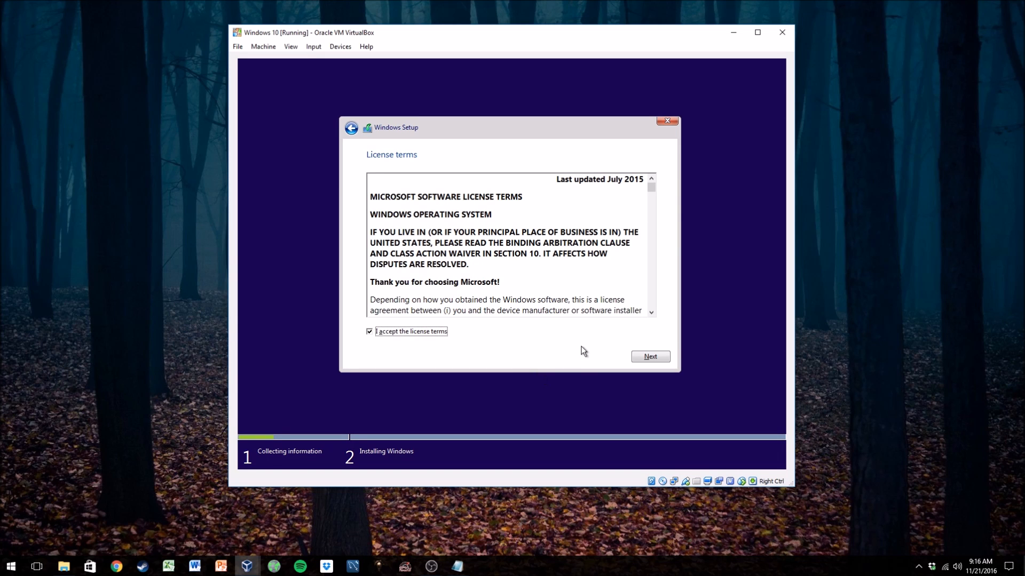
pyautogui.click(638, 357)
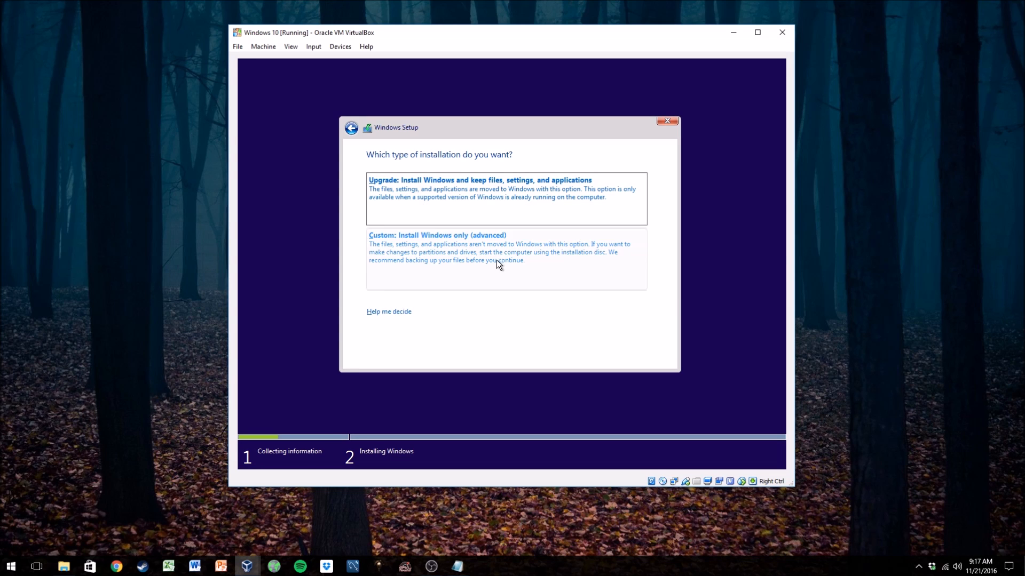
# - Choose the Custom install type and install Windows onto Drive 0 Unallocated Space
pyautogui.click(483, 244)
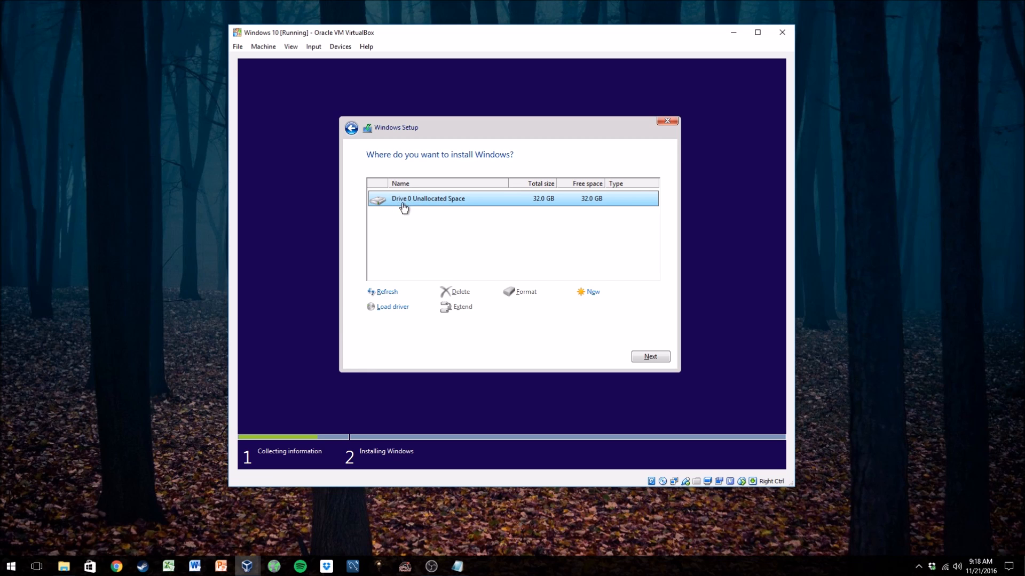
pyautogui.click(650, 356)
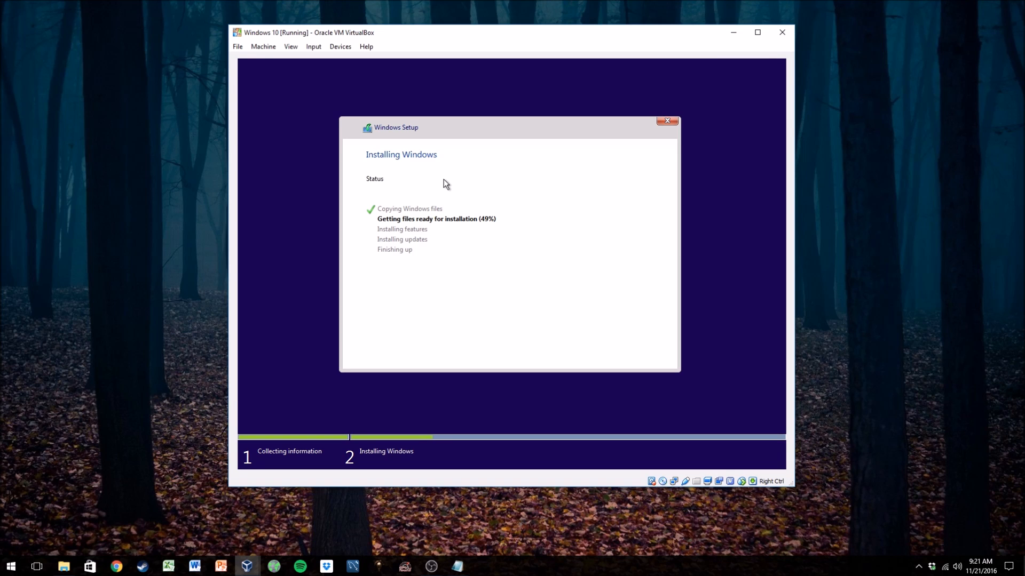
pyautogui.hotkey('ctrl', 'shift', 'Escape')
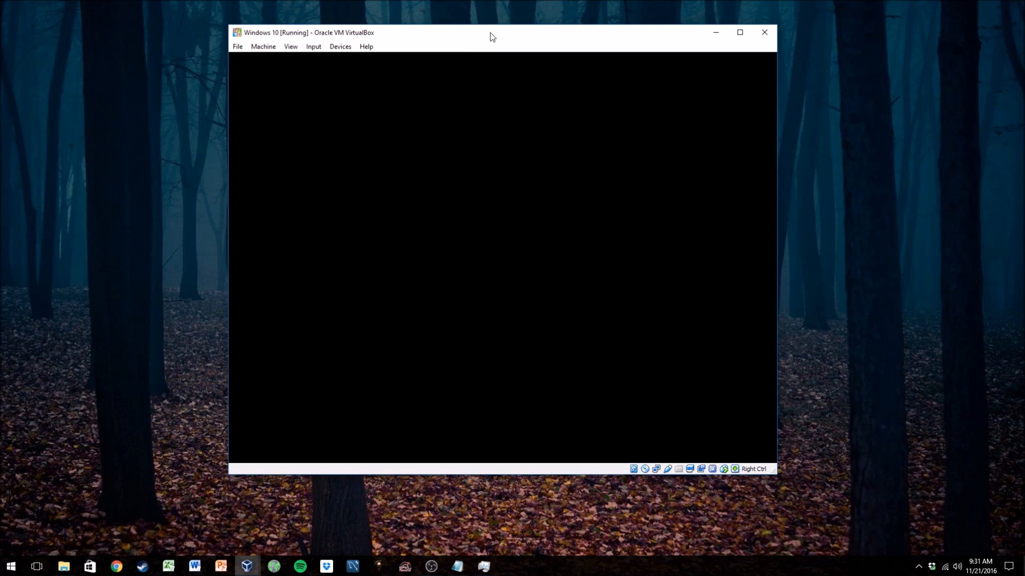
pyautogui.moveTo(486, 34)
pyautogui.mouseDown()
pyautogui.moveTo(498, 27)
pyautogui.moveTo(499, 35)
pyautogui.mouseUp()
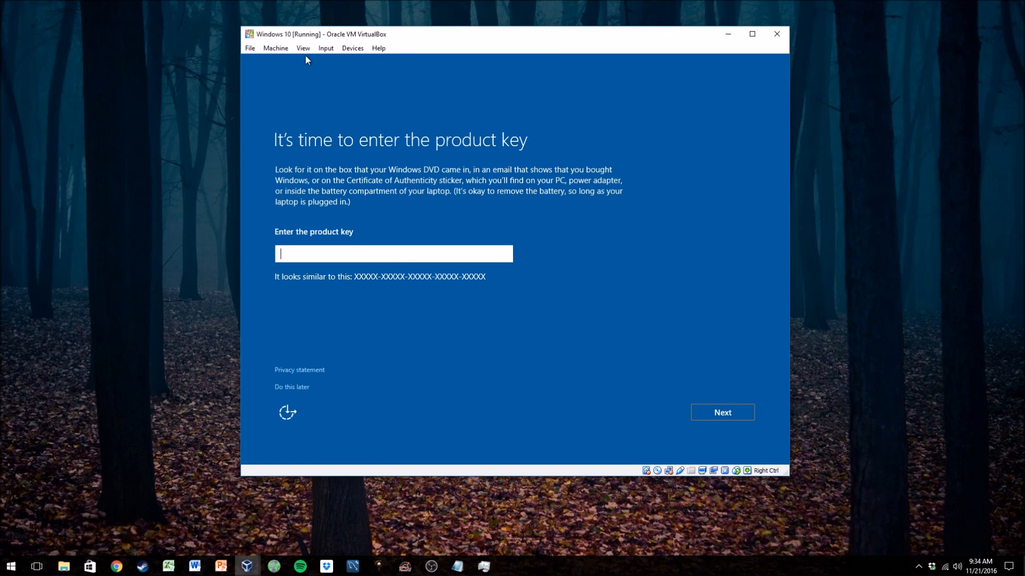
# - Postpone entering the product key and open Customize settings instead of using Express settings
pyautogui.click(285, 387)
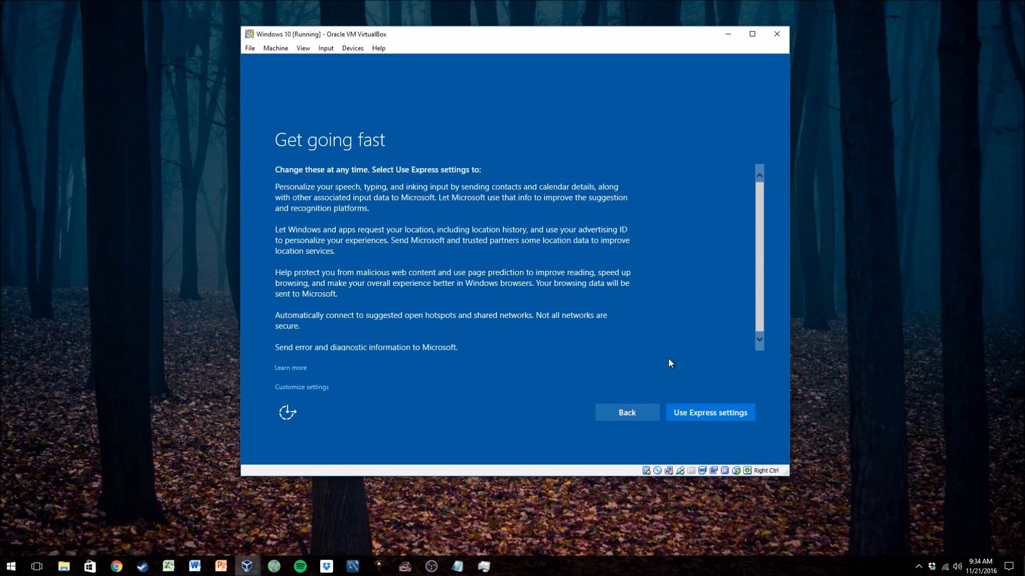
pyautogui.click(695, 413)
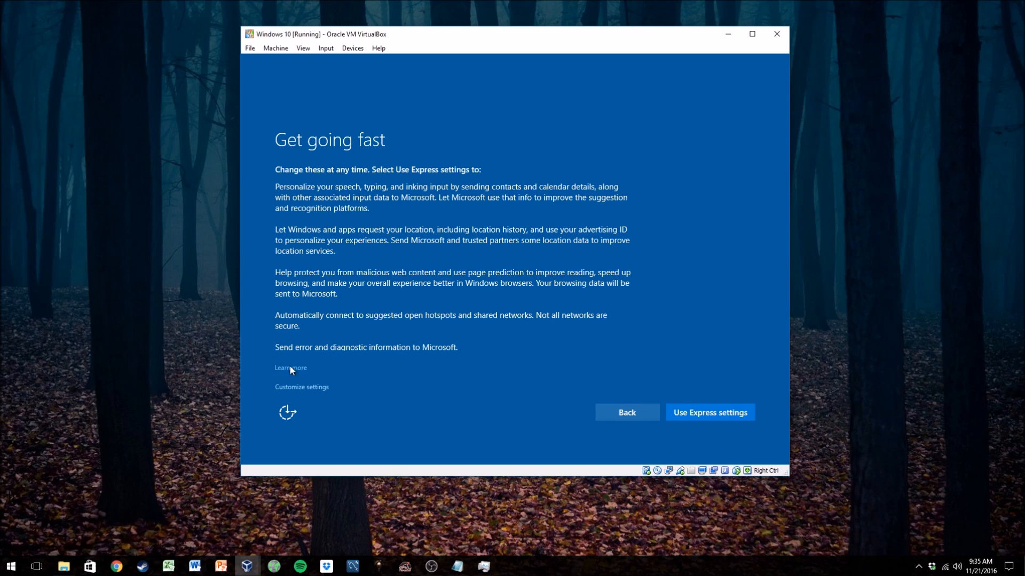
pyautogui.click(308, 387)
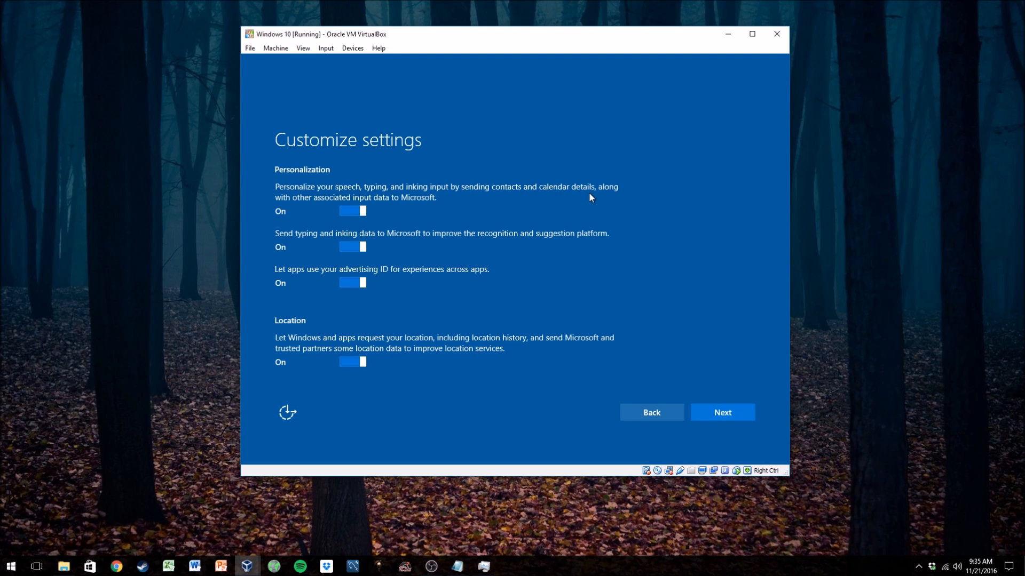
# - Turn off all three personalization options and the location option, then continue
pyautogui.click(363, 212)
pyautogui.click(370, 246)
pyautogui.click(364, 285)
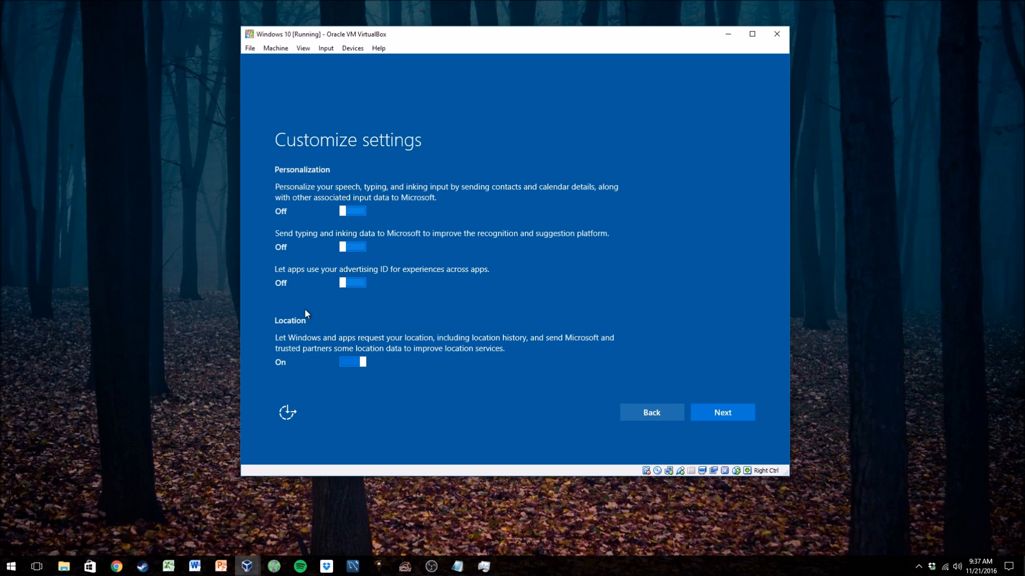
pyautogui.click(364, 363)
pyautogui.click(718, 415)
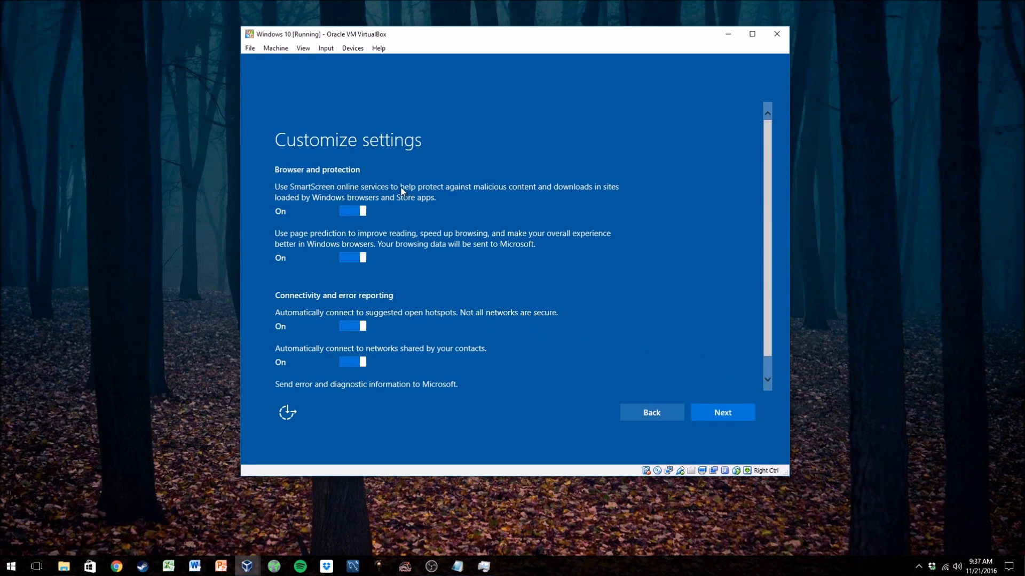
# - Turn off SmartScreen, page prediction, and both automatic network connection options
pyautogui.click(342, 210)
pyautogui.click(350, 259)
pyautogui.click(352, 321)
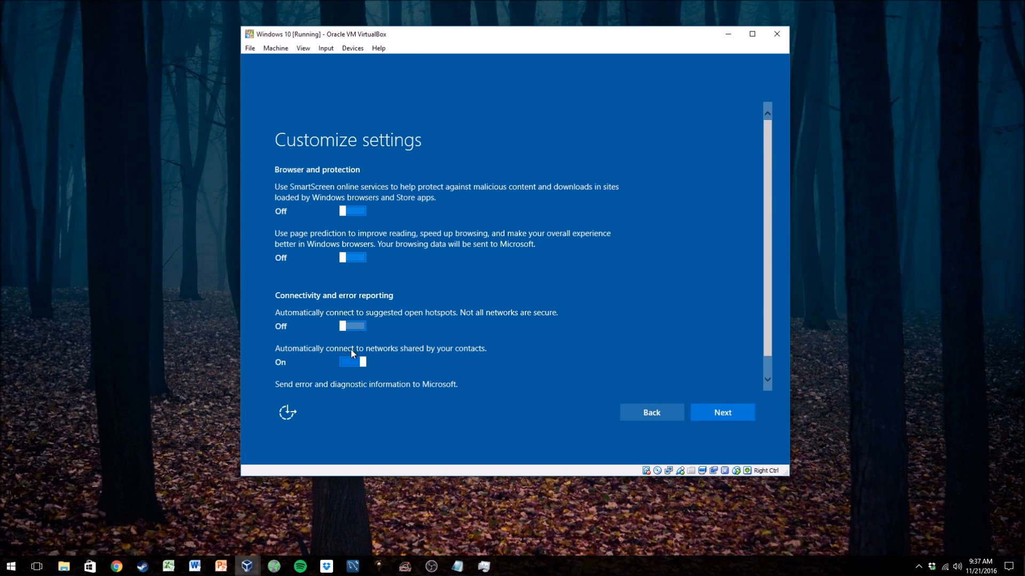
pyautogui.click(352, 363)
# - Turn off sending error and diagnostic information to Microsoft and continue
pyautogui.scroll(-1, 372, 386)
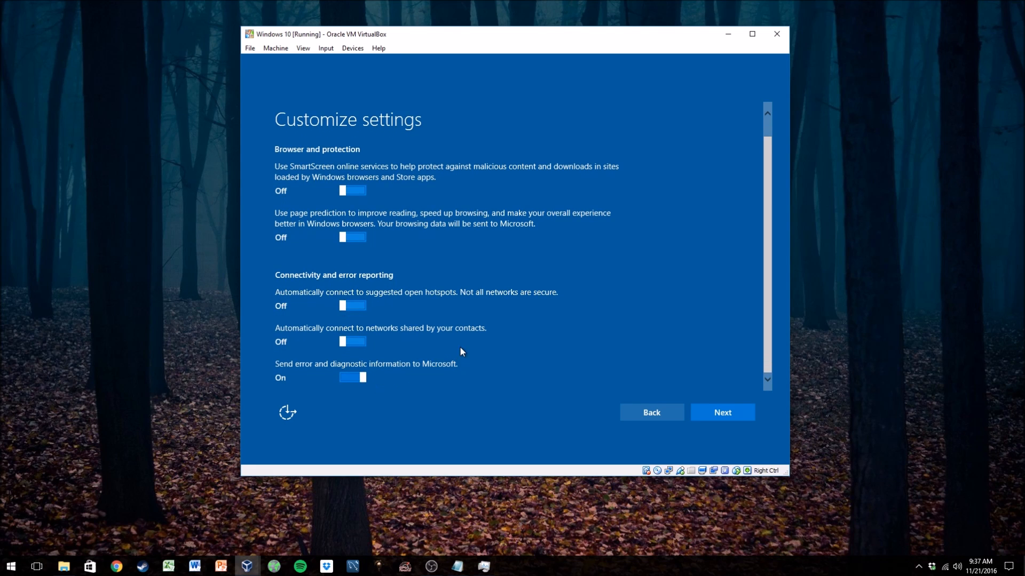
pyautogui.scroll(1, 494, 343)
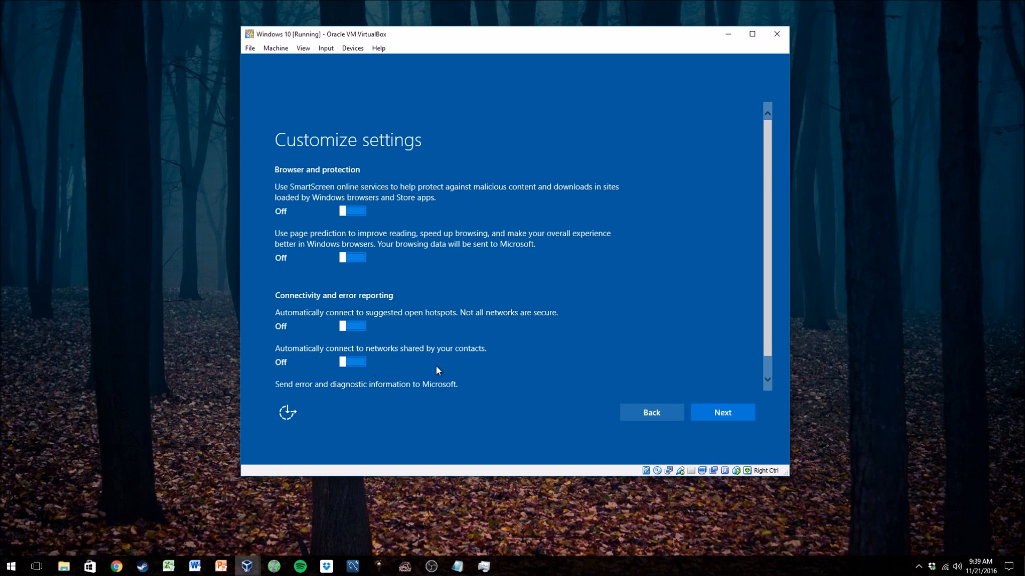
pyautogui.scroll(-1, 583, 358)
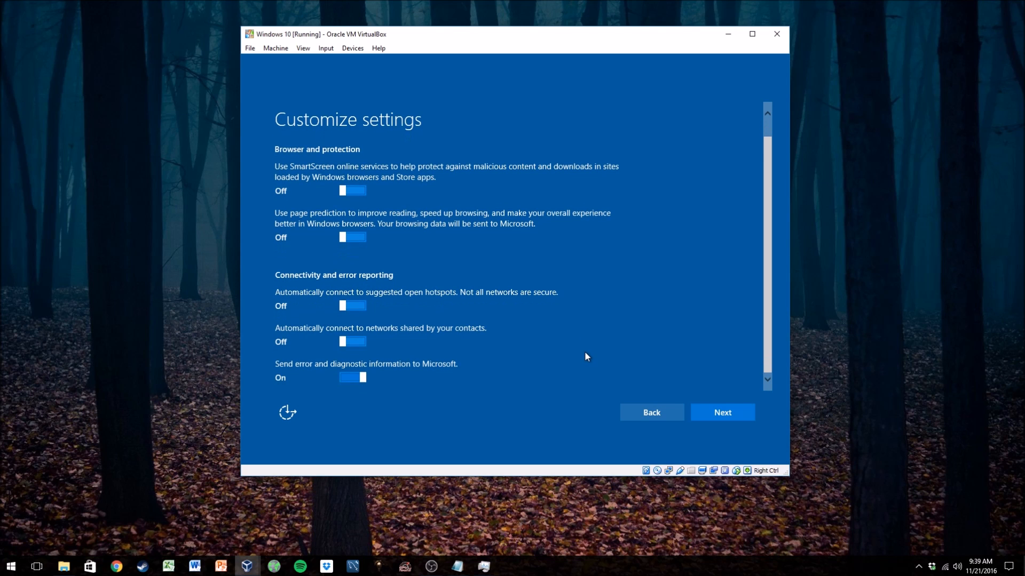
pyautogui.scroll(1, 583, 359)
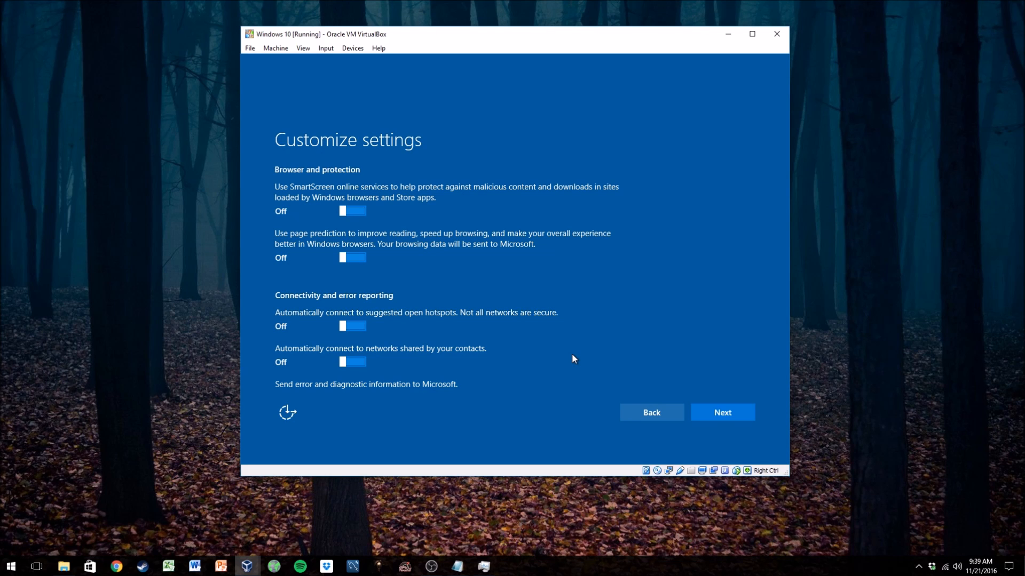
pyautogui.scroll(-1, 576, 348)
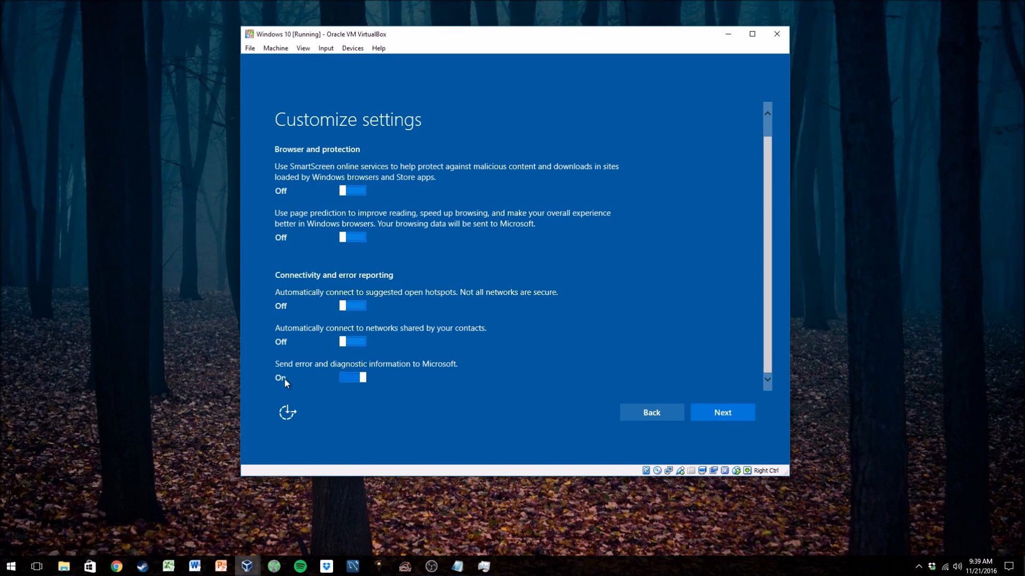
pyautogui.scroll(1, 427, 352)
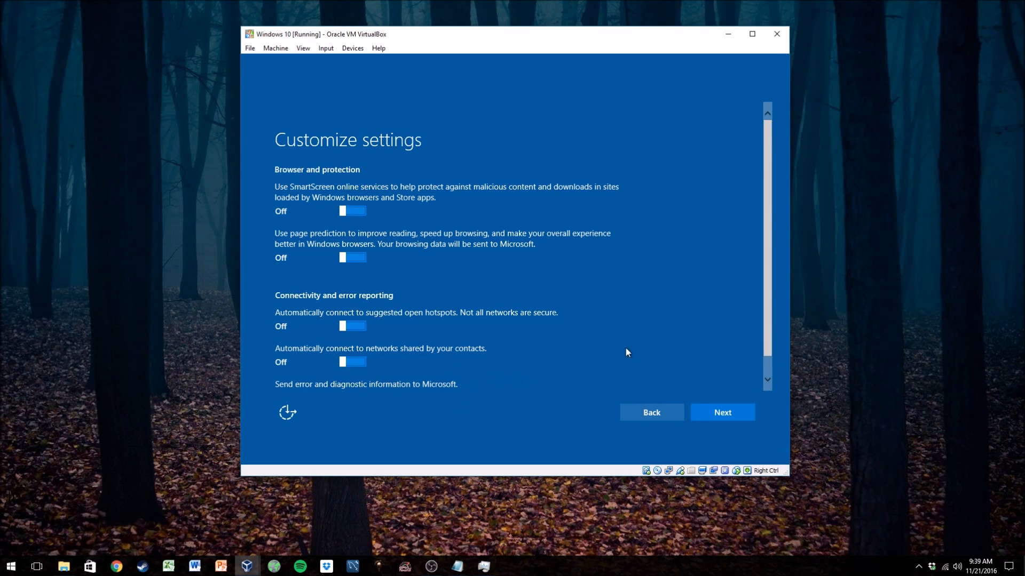
pyautogui.scroll(-1, 603, 344)
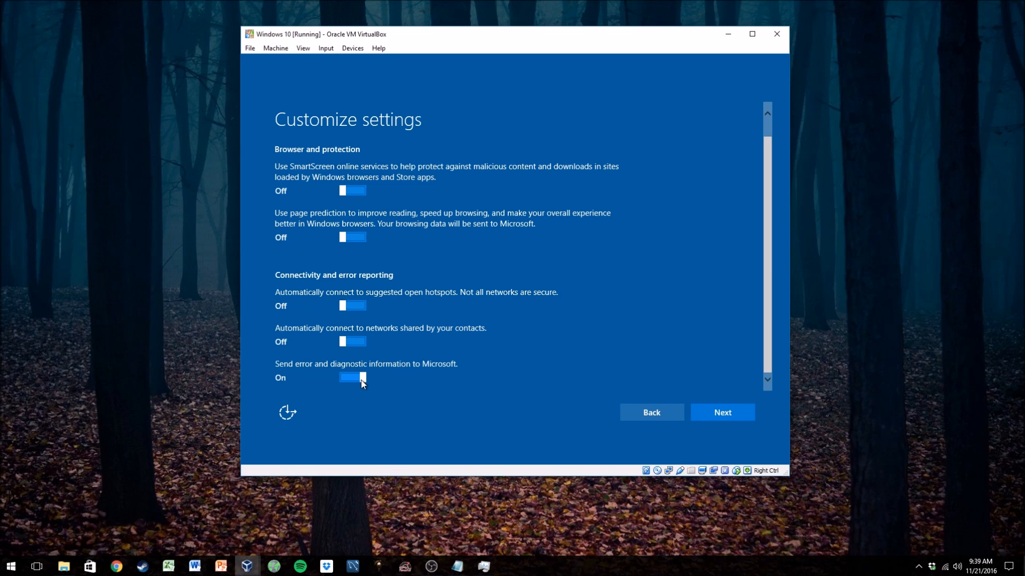
pyautogui.click(361, 381)
pyautogui.click(722, 412)
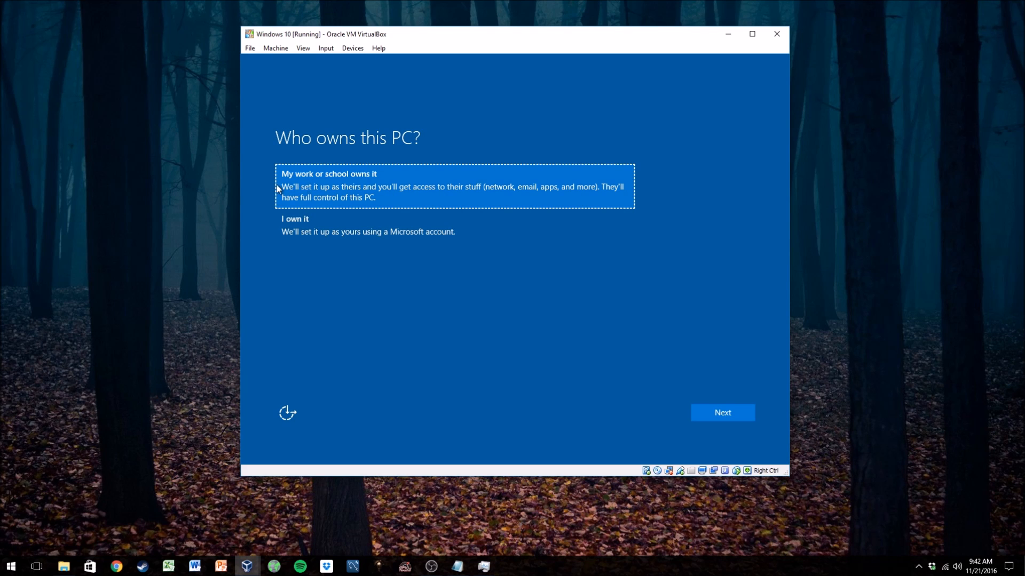
# - Set the PC ownership to I own it and continue
pyautogui.click(335, 232)
pyautogui.click(338, 219)
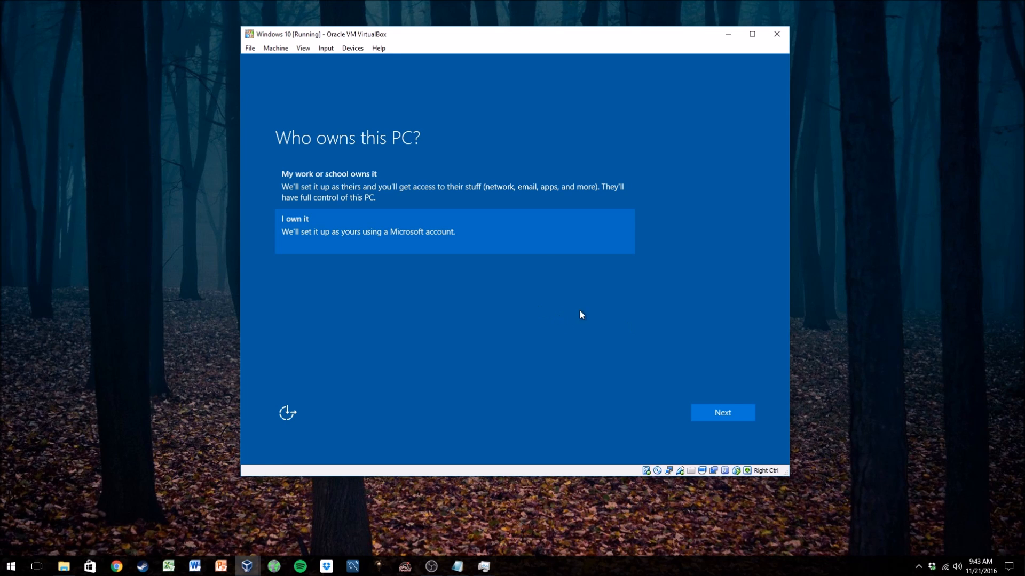
pyautogui.click(723, 416)
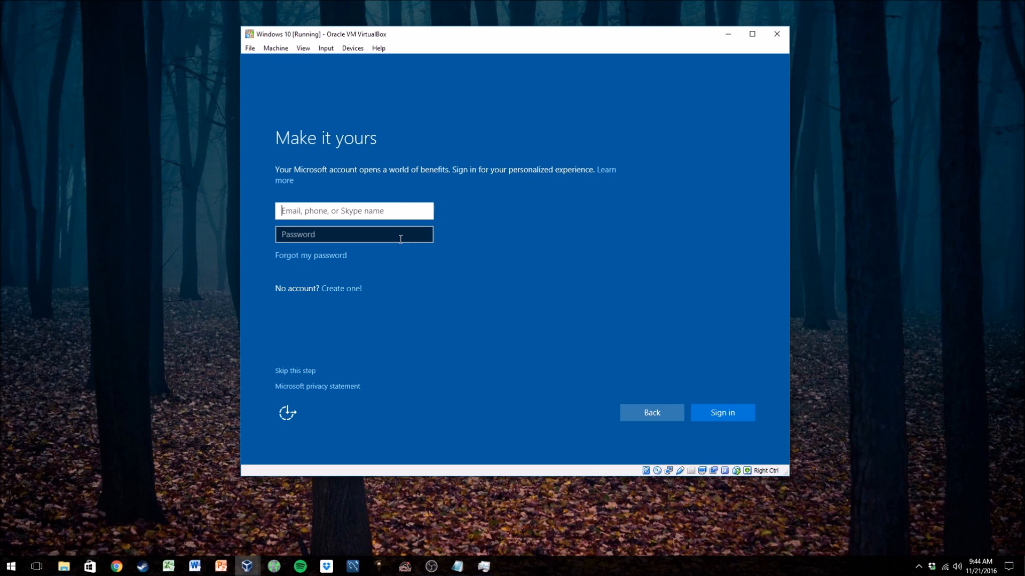
# - Skip the Microsoft account sign-in and enter a user name for the local PC account
pyautogui.click(298, 369)
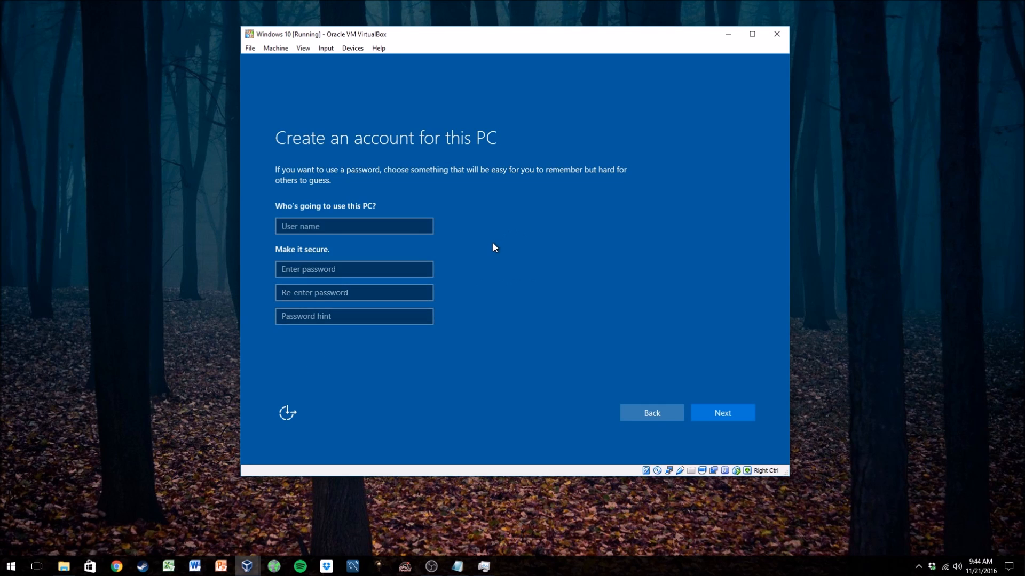
pyautogui.click(374, 228)
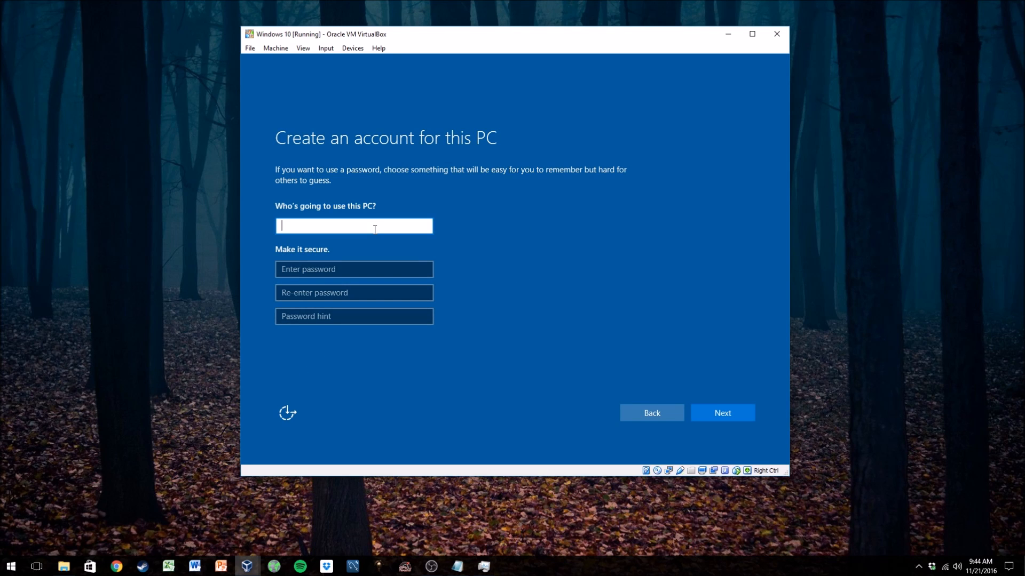
pyautogui.write('nickelghandi')
# - Enter the account password and re-enter it to confirm
pyautogui.click(371, 274)
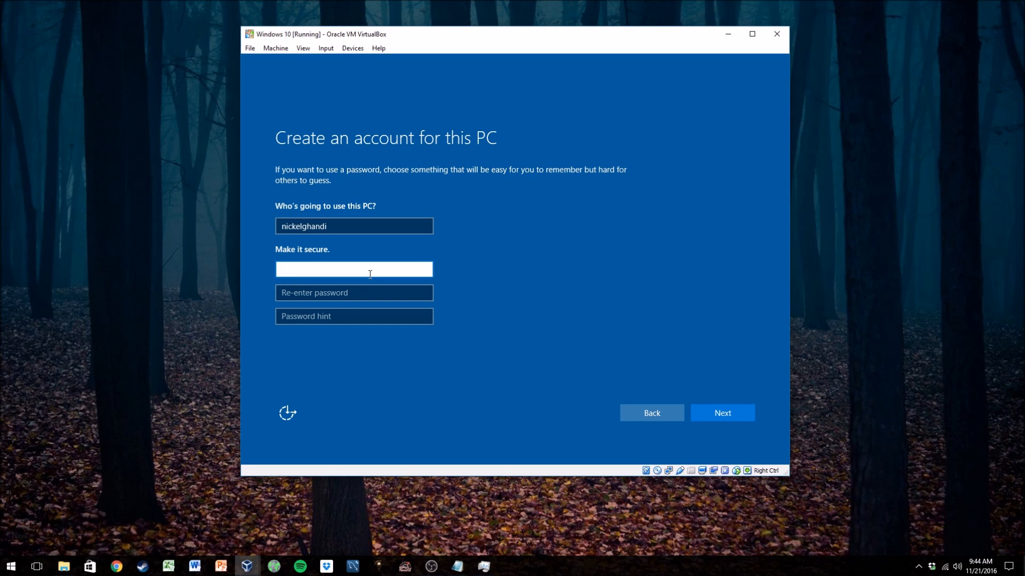
pyautogui.write('********')
pyautogui.moveTo(427, 270); pyautogui.dragTo(420, 280)
pyautogui.click(393, 291)
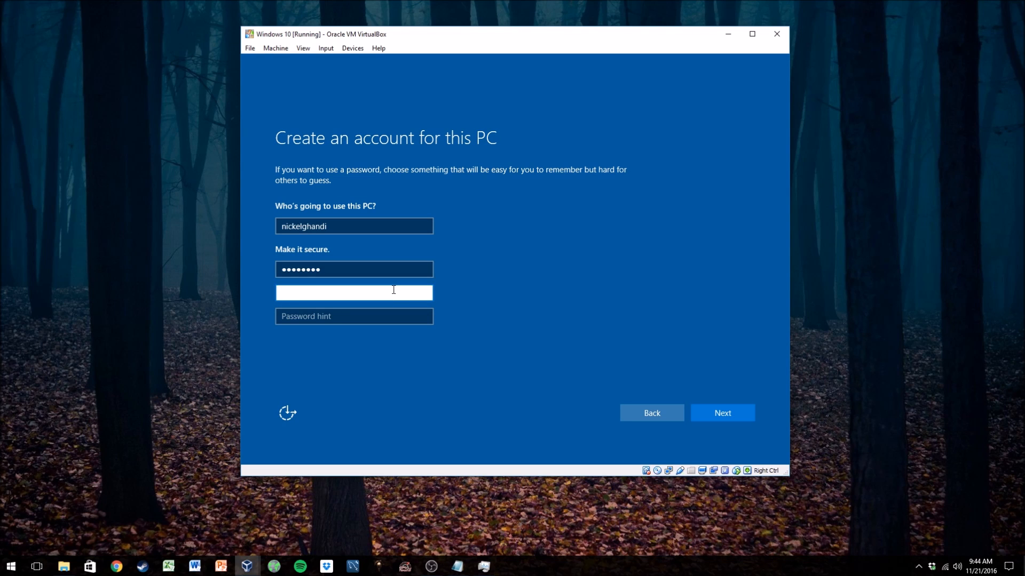
pyautogui.write('password')
pyautogui.moveTo(424, 293); pyautogui.dragTo(423, 297)
# - Fill in a password hint and continue to finish creating the local account
pyautogui.click(350, 316)
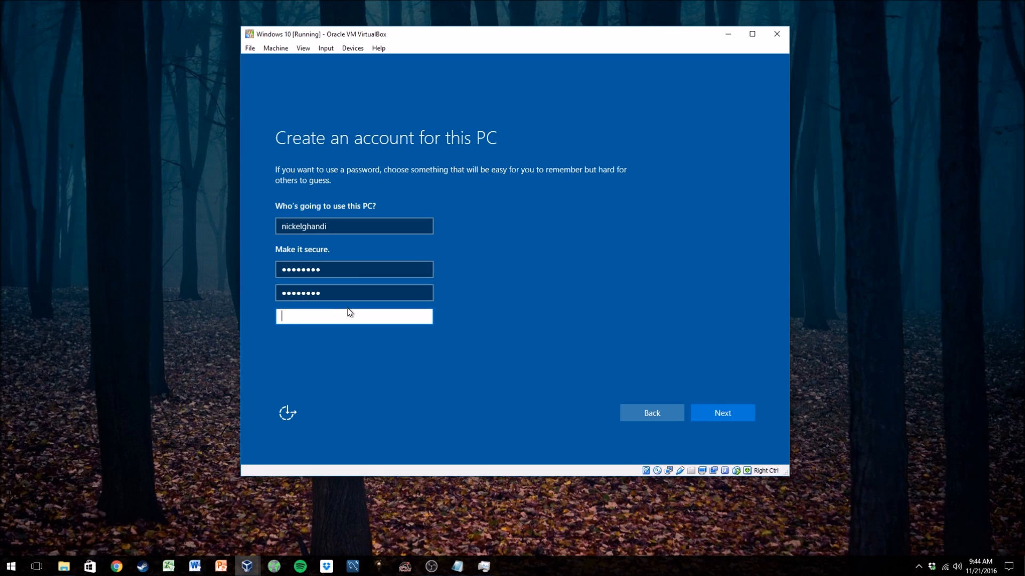
pyautogui.write('the passwor')
pyautogui.press('BackSpace')
pyautogui.press('BackSpace')
pyautogui.press('BackSpace')
pyautogui.press('BackSpace')
pyautogui.press('BackSpace')
pyautogui.press('BackSpace')
pyautogui.press('BackSpace')
pyautogui.write('pass')
pyautogui.write('said')
pyautogui.click(727, 401)
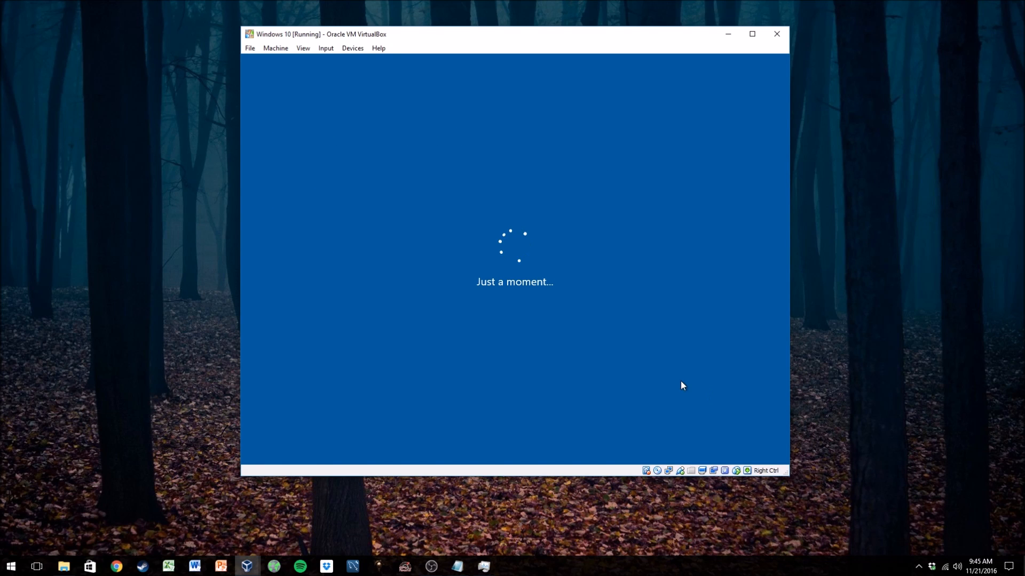
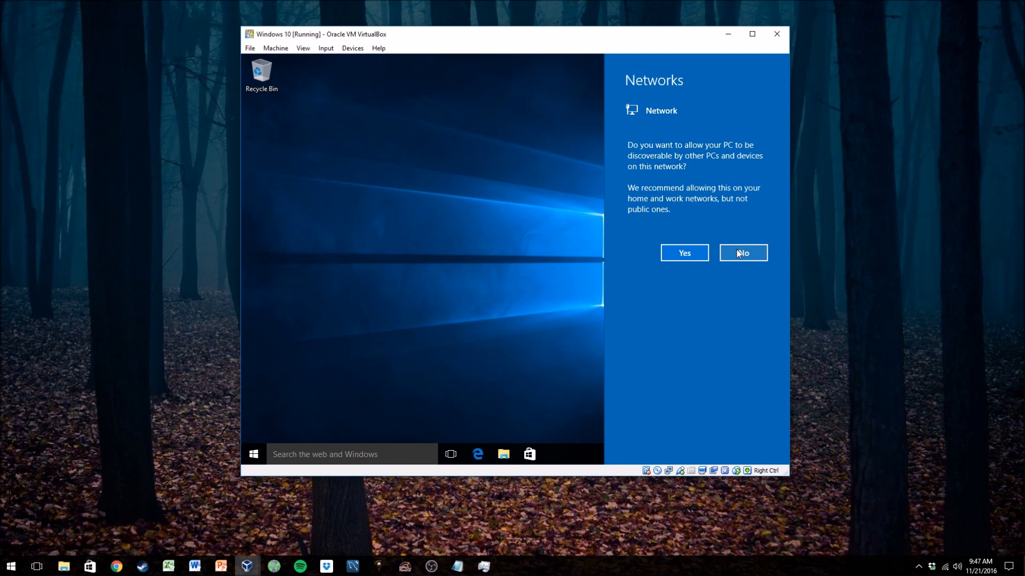
# - Decline making the PC discoverable on the network
pyautogui.click(742, 252)
pyautogui.click(741, 254)
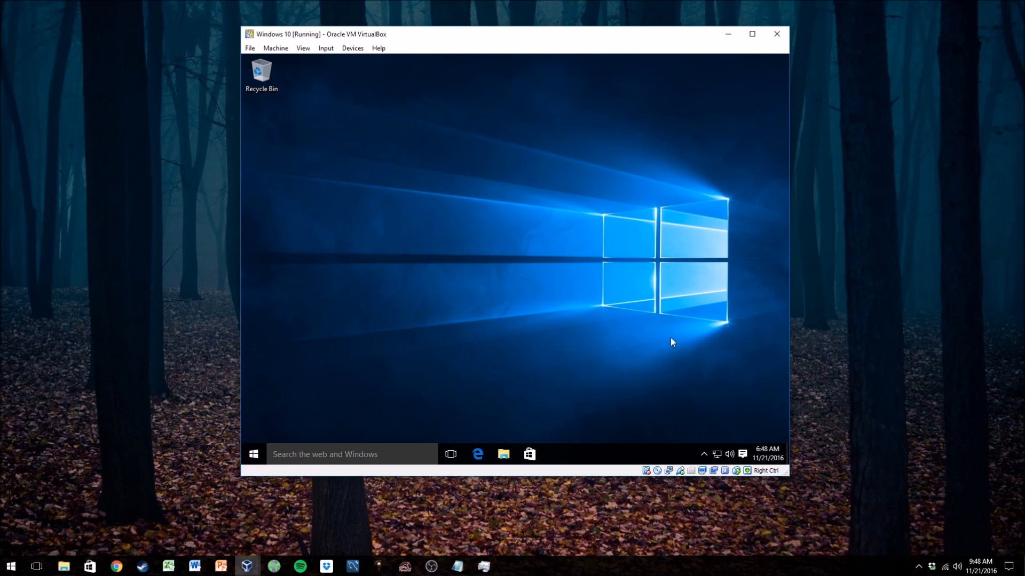
# - Check the virtual machine's network connection status from the system tray
pyautogui.moveTo(718, 458)
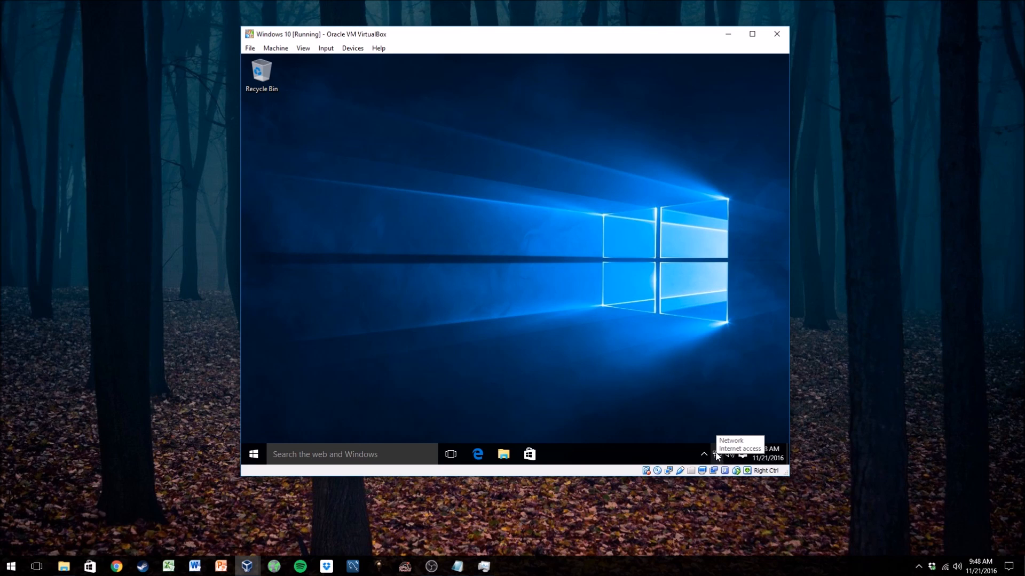
pyautogui.click(717, 455)
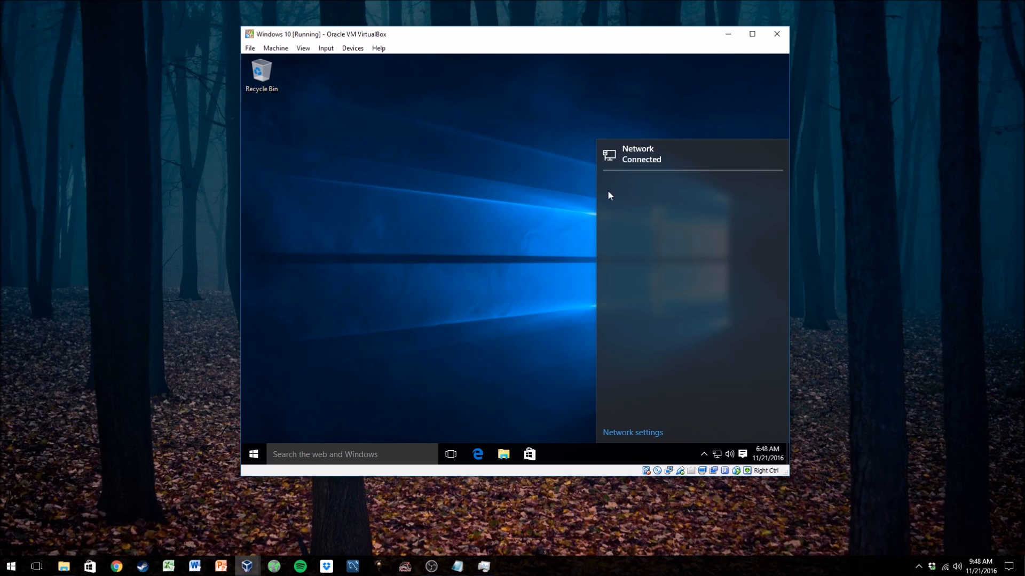
pyautogui.click(520, 230)
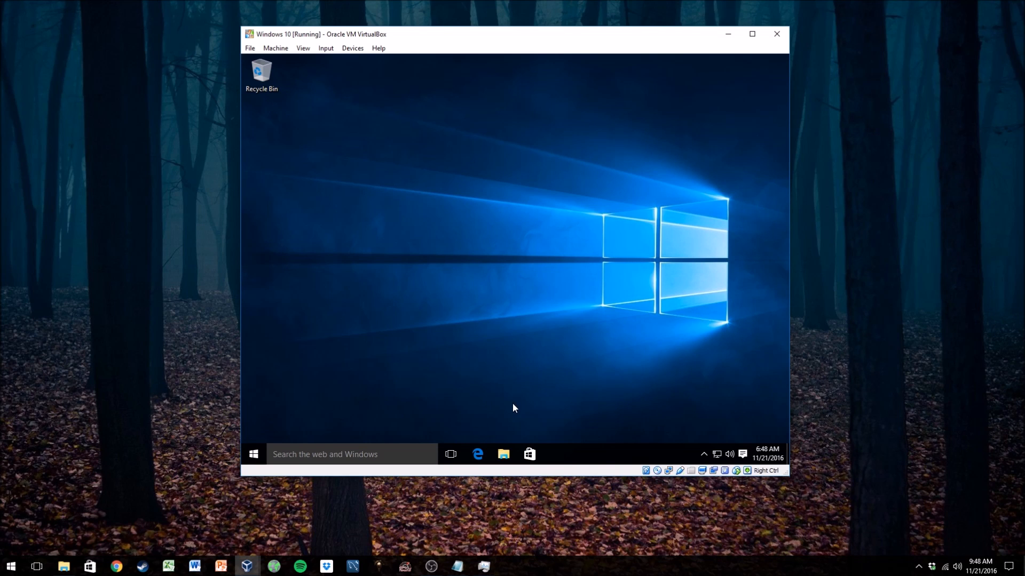
# - Hide the search box on the taskbar
pyautogui.rightClick(425, 452)
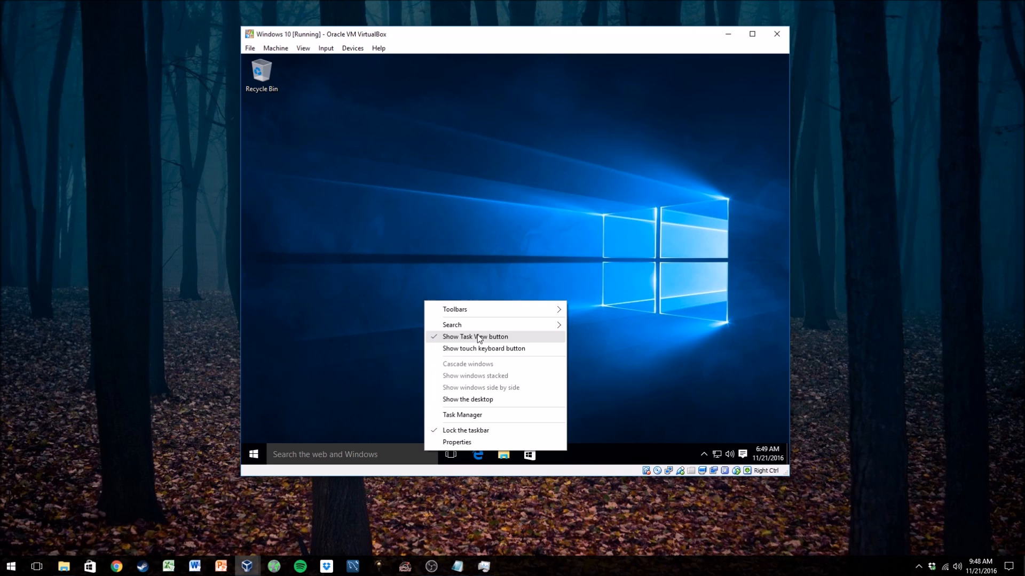
pyautogui.moveTo(487, 325)
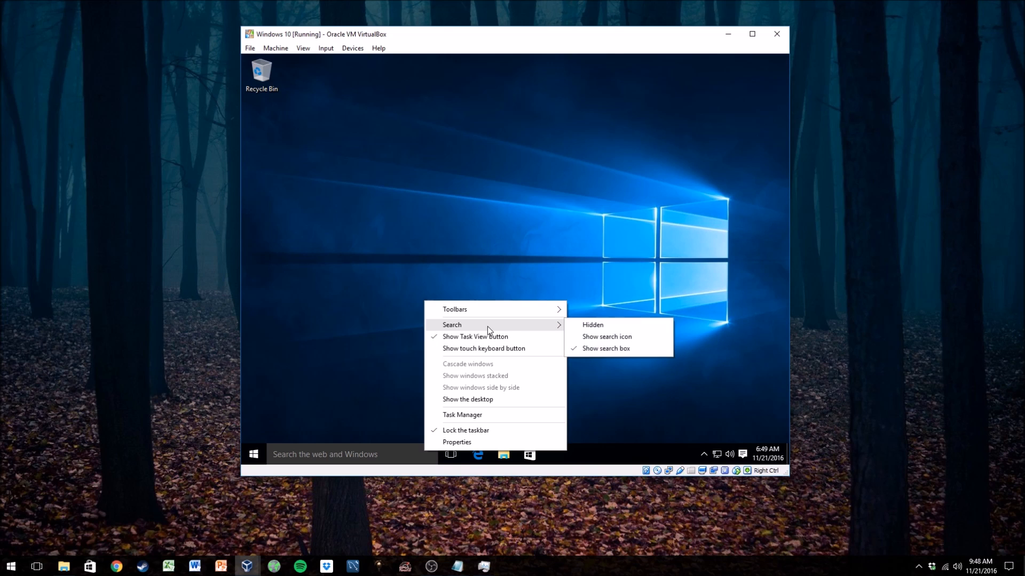
pyautogui.click(600, 325)
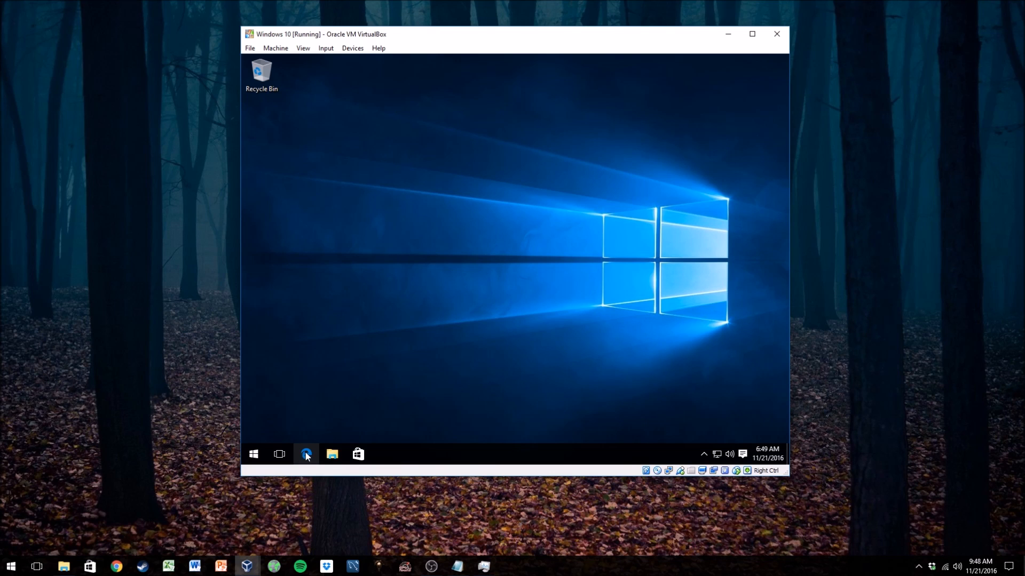
# - Uninstall the Get Office app from its Start menu tile
pyautogui.click(264, 448)
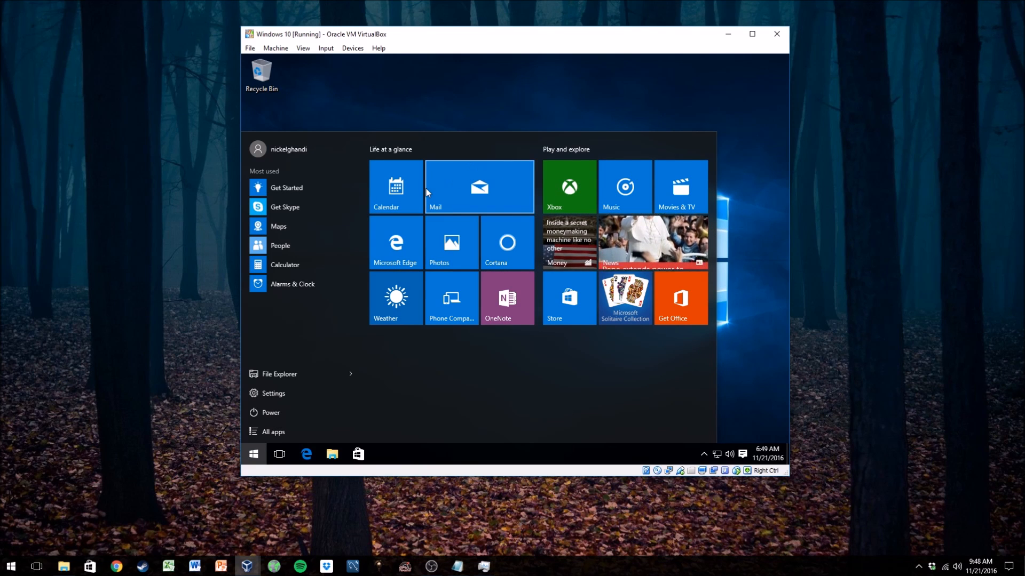
pyautogui.press('Escape')
pyautogui.click(251, 456)
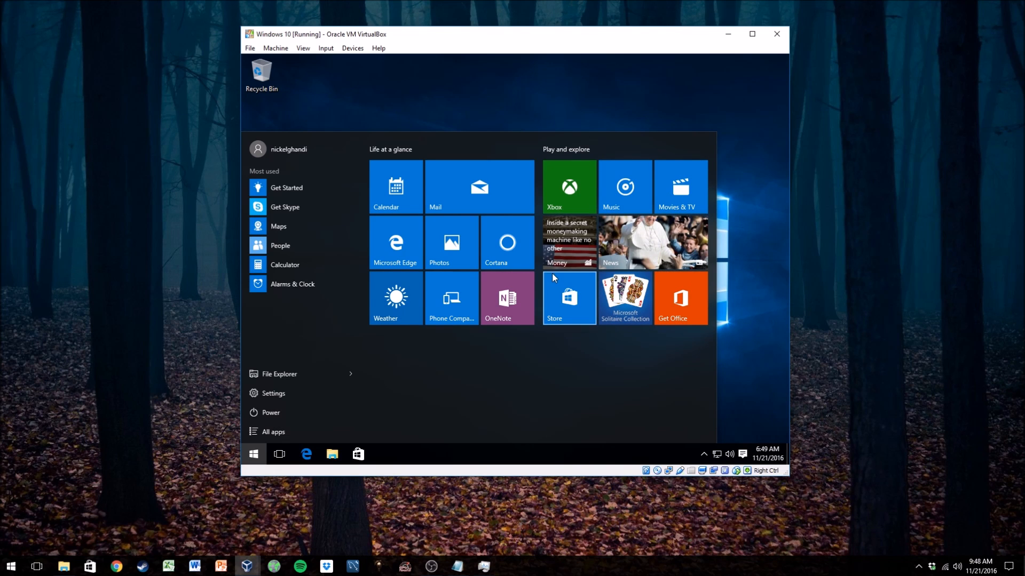
pyautogui.click(255, 456)
pyautogui.click(256, 456)
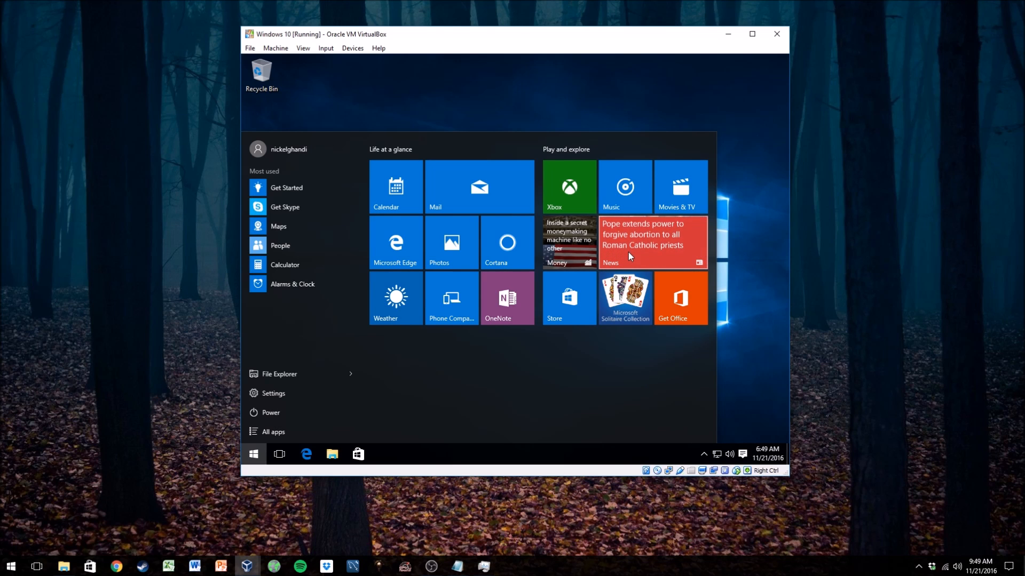
pyautogui.rightClick(658, 319)
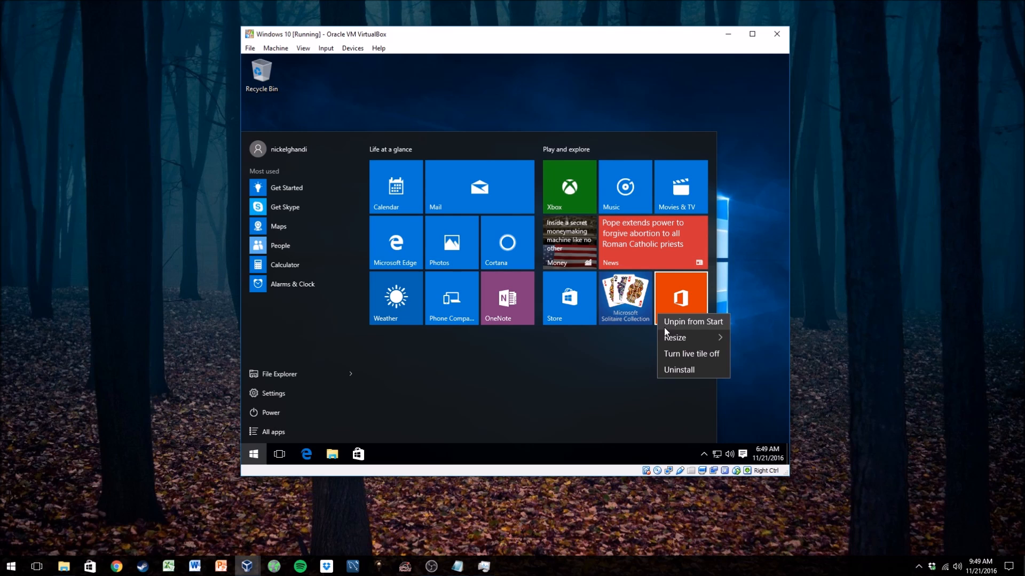
pyautogui.click(575, 385)
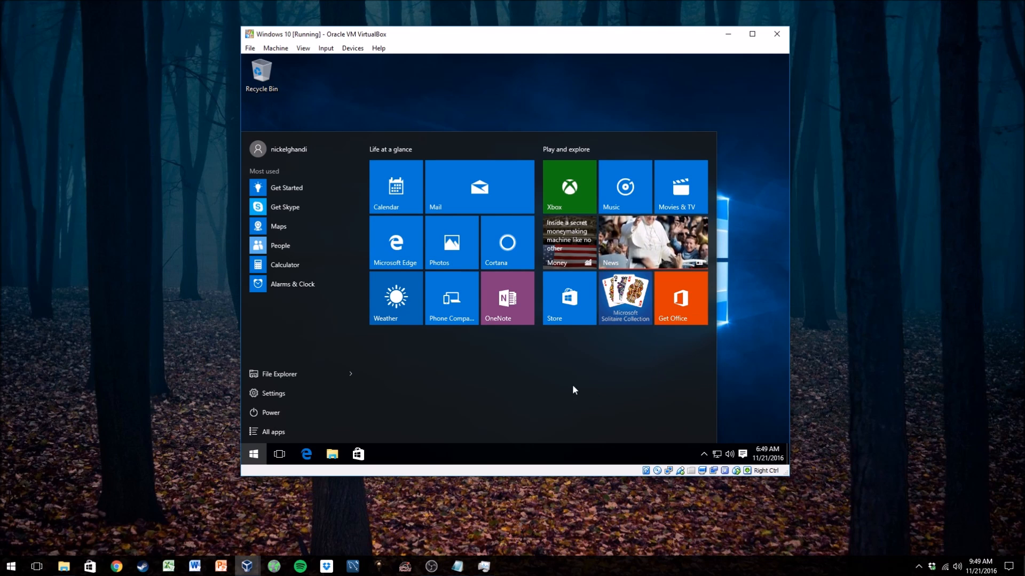
pyautogui.rightClick(677, 307)
pyautogui.click(665, 311)
pyautogui.rightClick(679, 315)
pyautogui.click(688, 371)
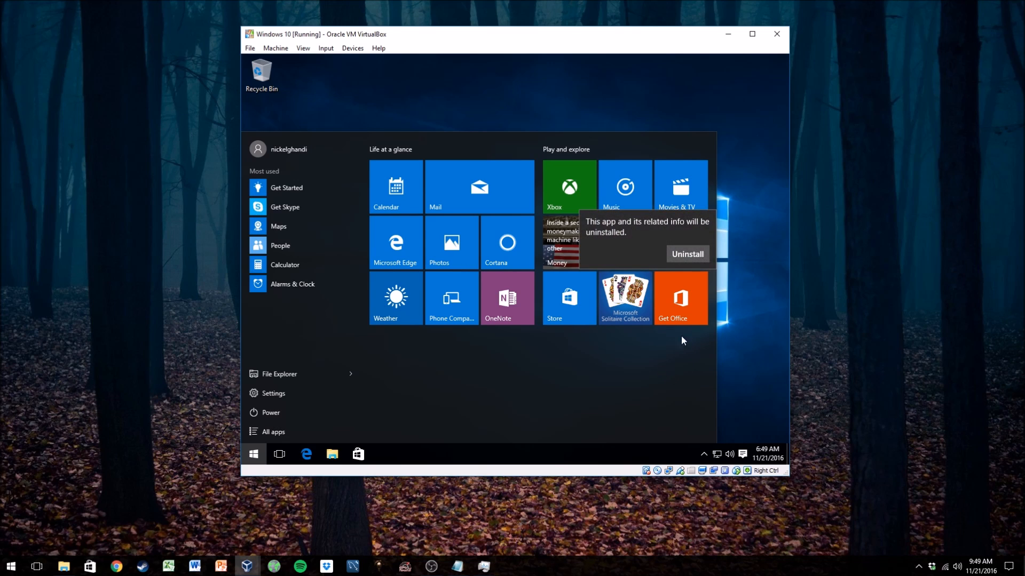
pyautogui.click(688, 255)
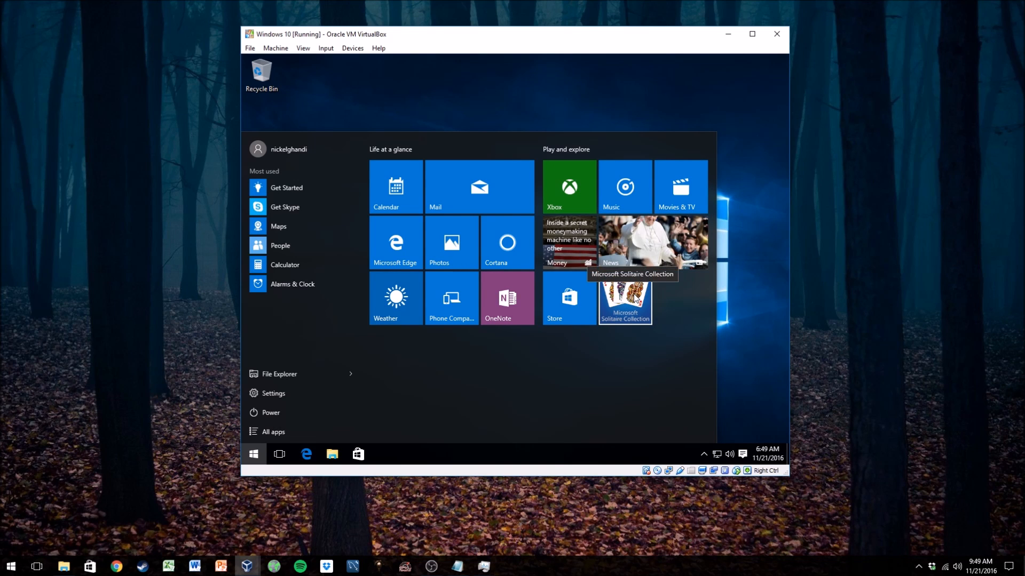
# - Uninstall the Microsoft Solitaire Collection app from its Start tile
pyautogui.rightClick(635, 297)
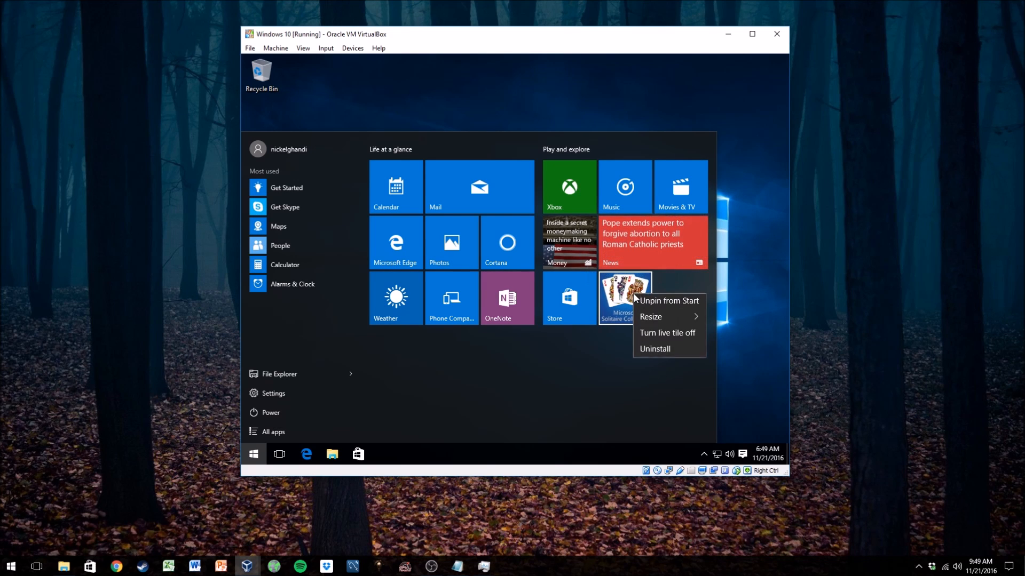
pyautogui.click(643, 348)
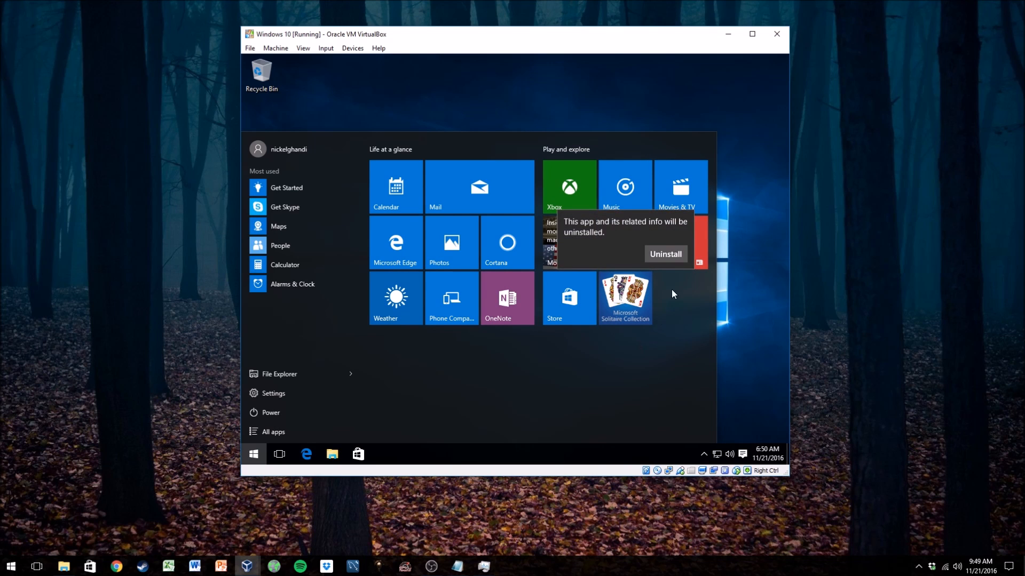
pyautogui.click(665, 254)
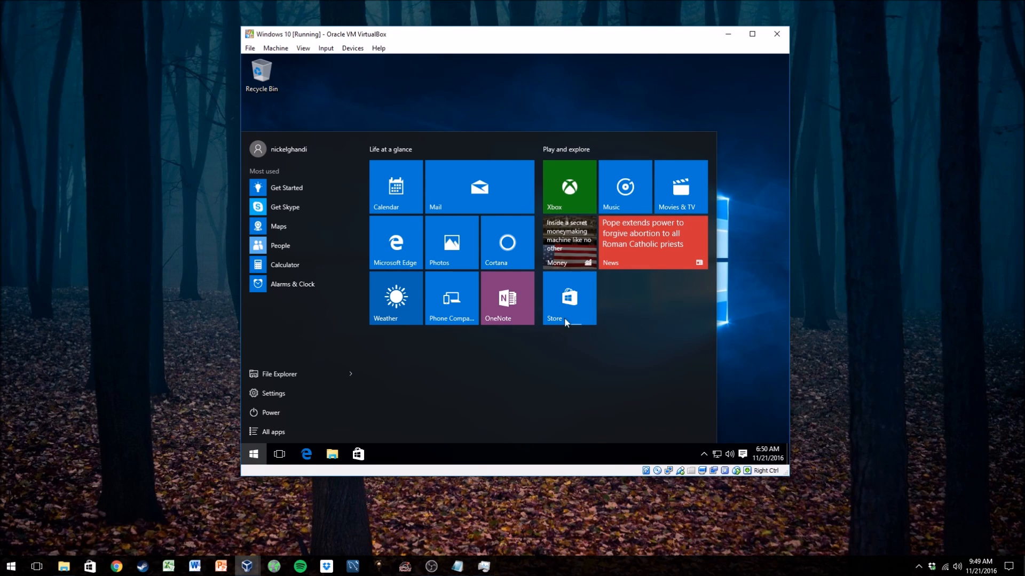
# - Uninstall the News and Money apps from their Start tiles
pyautogui.rightClick(654, 251)
pyautogui.click(668, 324)
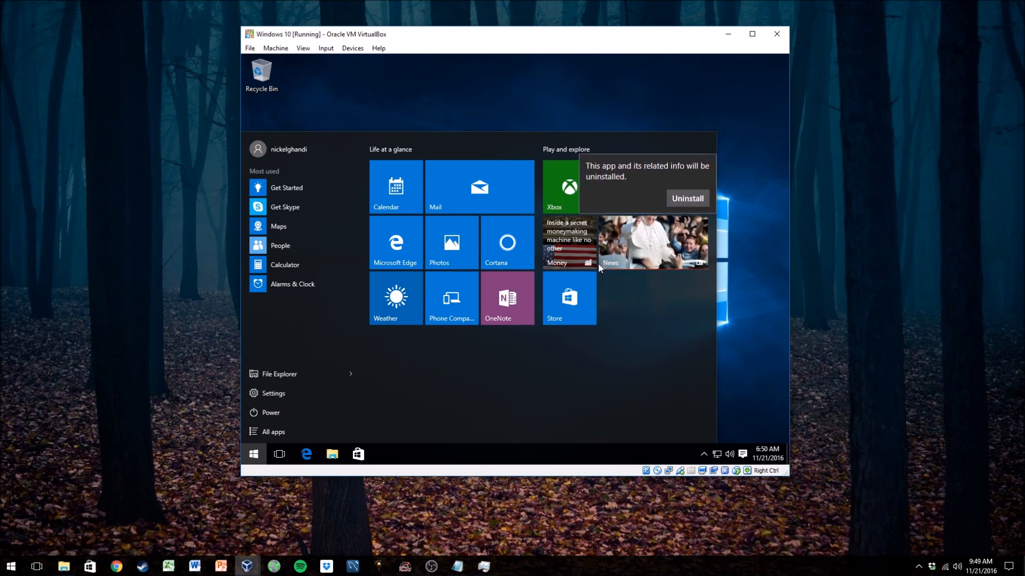
pyautogui.click(681, 203)
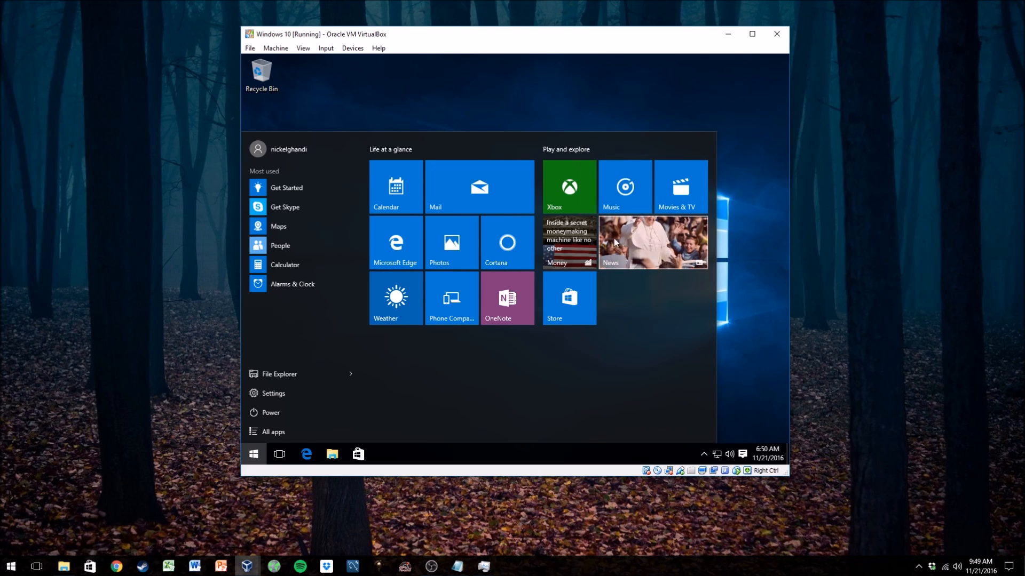
pyautogui.rightClick(581, 240)
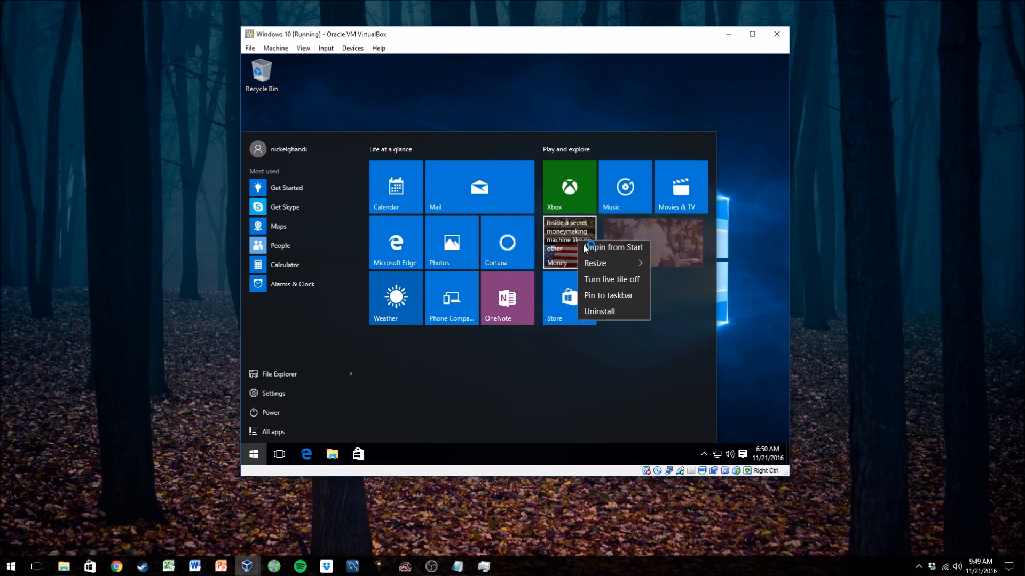
pyautogui.click(607, 313)
pyautogui.click(630, 198)
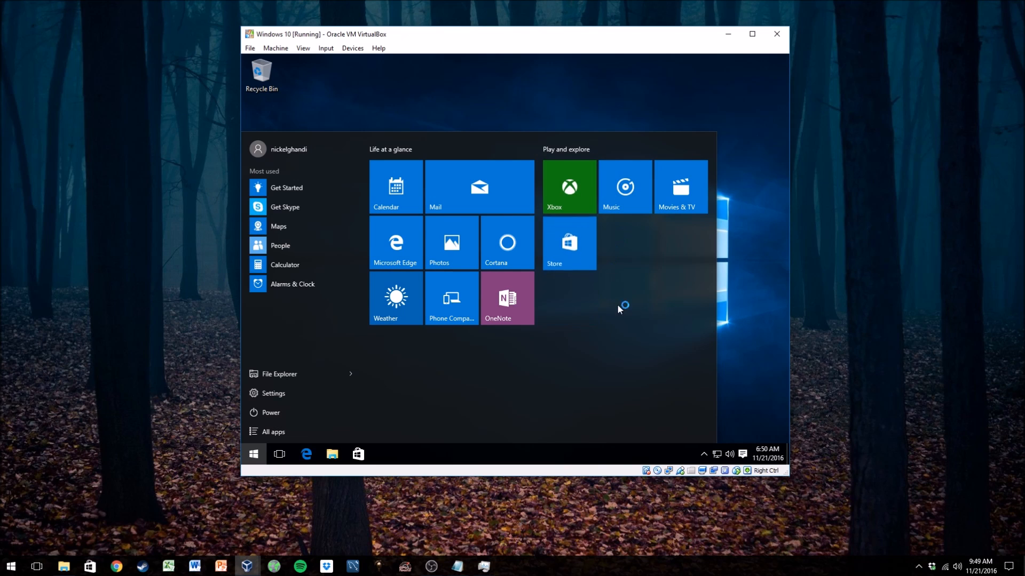
# - Unpin the Store, Movies & TV, Music, Xbox and Mail tiles from Start
pyautogui.rightClick(572, 239)
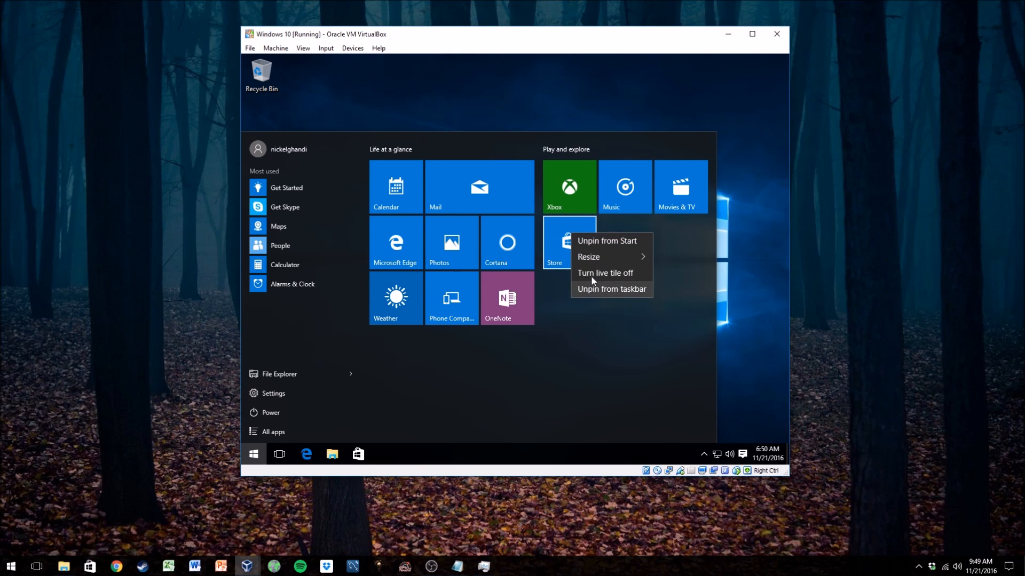
pyautogui.click(597, 241)
pyautogui.rightClick(667, 203)
pyautogui.click(673, 207)
pyautogui.rightClick(635, 201)
pyautogui.click(649, 206)
pyautogui.rightClick(581, 198)
pyautogui.click(600, 202)
pyautogui.rightClick(493, 197)
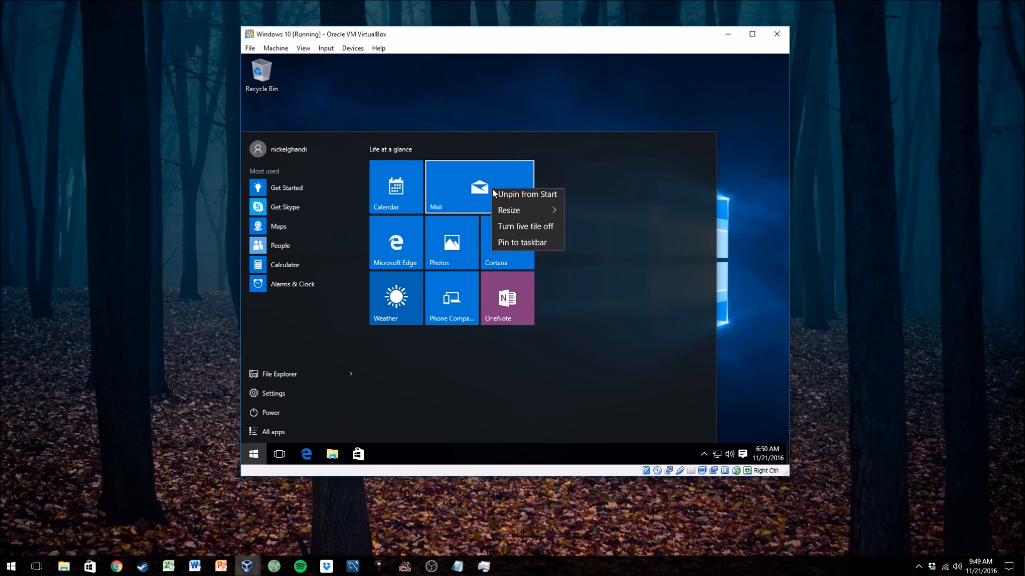
pyautogui.click(507, 196)
# - Unpin all remaining tiles, including Calendar, Edge, Photos, Cortana, OneNote, Phone Companion and Weather, from Start
pyautogui.rightClick(408, 187)
pyautogui.click(424, 195)
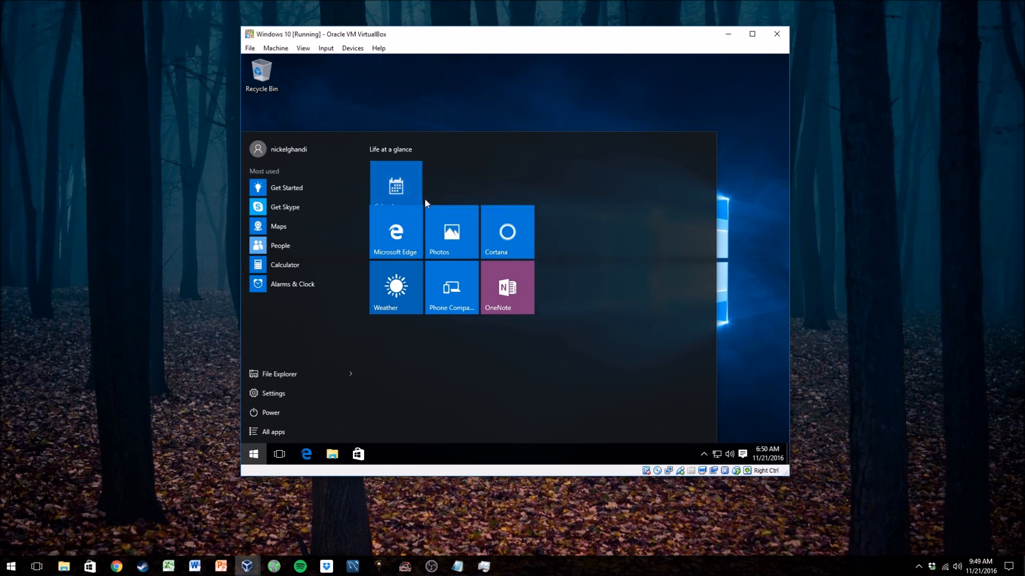
pyautogui.rightClick(403, 196)
pyautogui.click(419, 202)
pyautogui.rightClick(428, 191)
pyautogui.click(440, 199)
pyautogui.rightClick(497, 223)
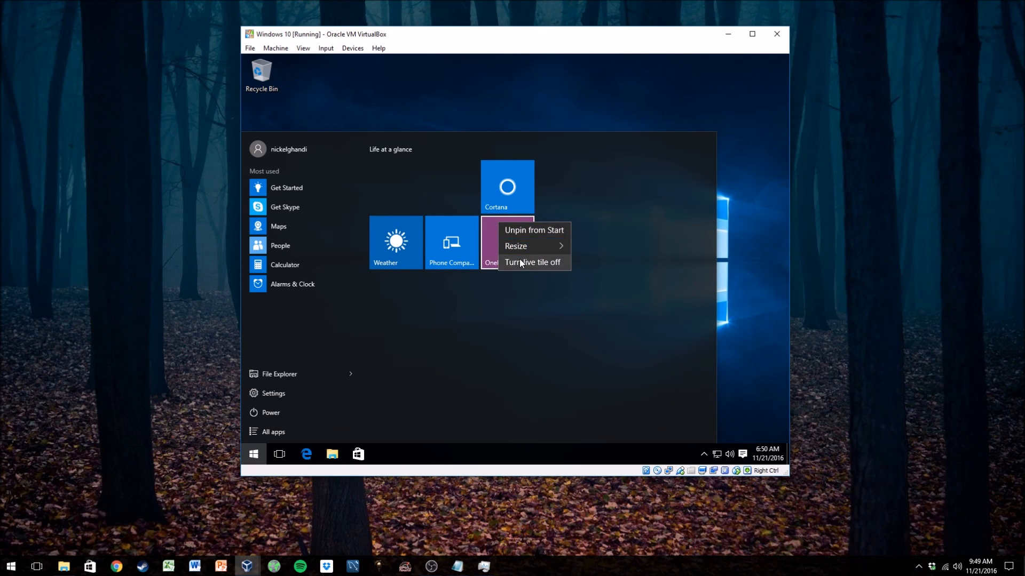
pyautogui.click(526, 232)
pyautogui.rightClick(515, 196)
pyautogui.click(525, 203)
pyautogui.rightClick(458, 185)
pyautogui.click(472, 190)
pyautogui.rightClick(396, 191)
pyautogui.click(410, 200)
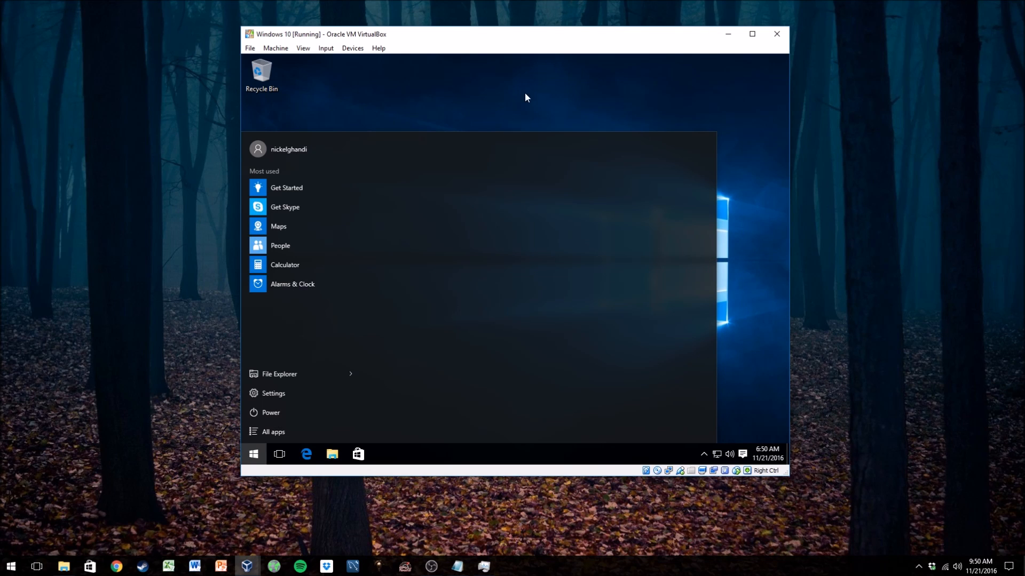
# - Narrow the Start menu to just the app list column by resizing its edge
pyautogui.click(592, 71)
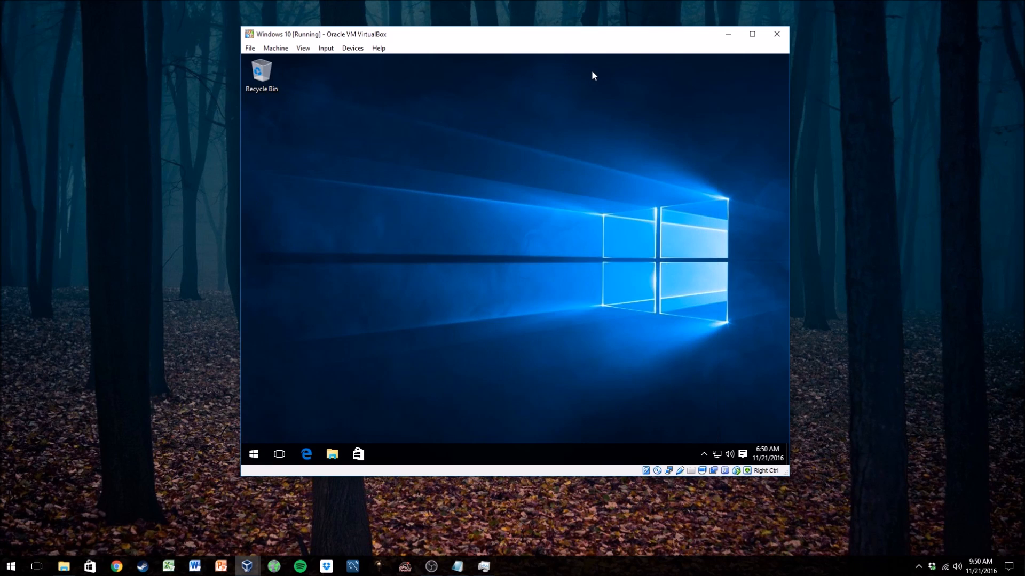
pyautogui.click(249, 454)
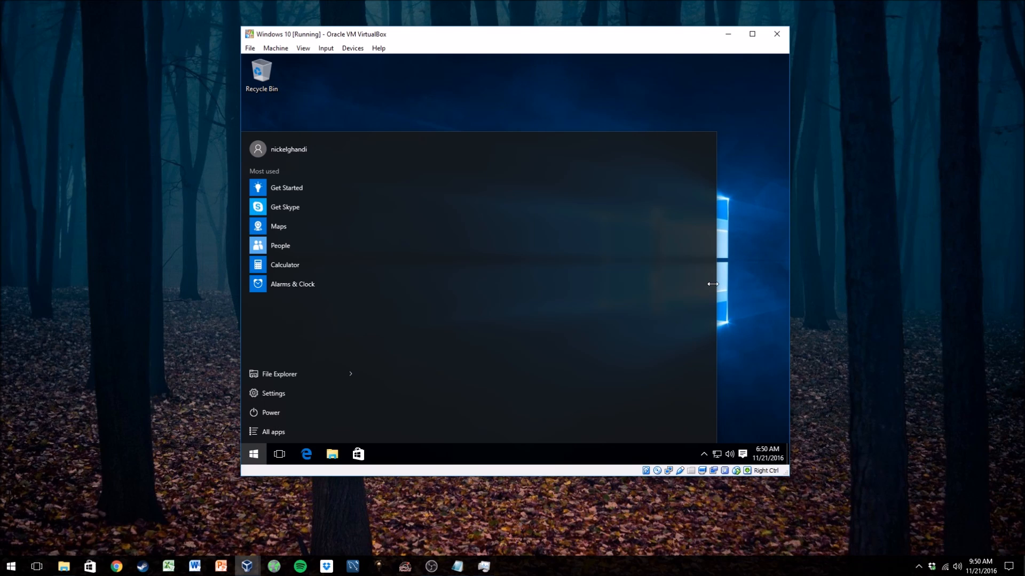
pyautogui.moveTo(665, 290); pyautogui.dragTo(447, 304)
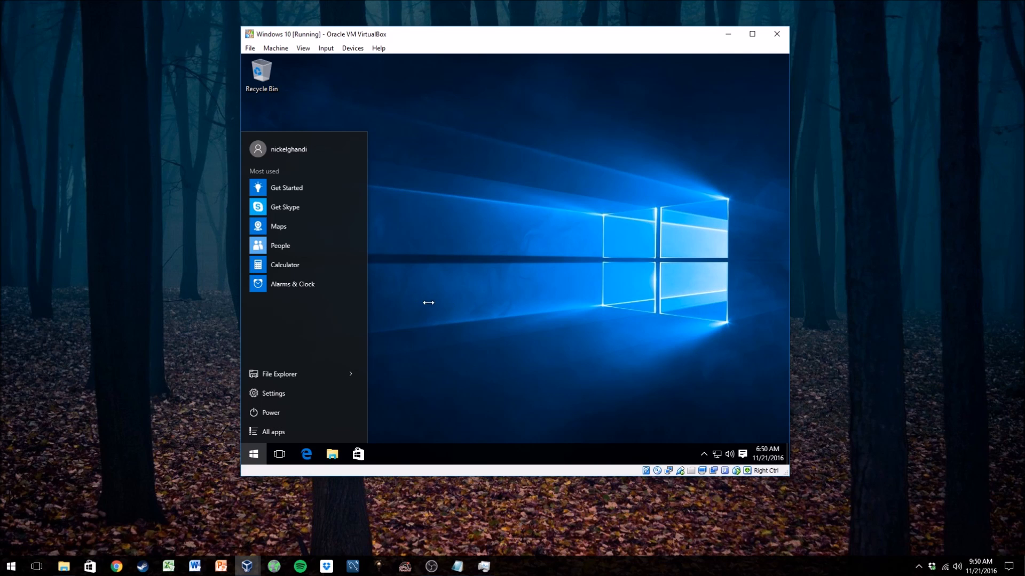
# - Open the All apps list in Start and browse through it
pyautogui.click(492, 306)
pyautogui.click(253, 454)
pyautogui.click(423, 312)
pyautogui.click(254, 454)
pyautogui.click(280, 432)
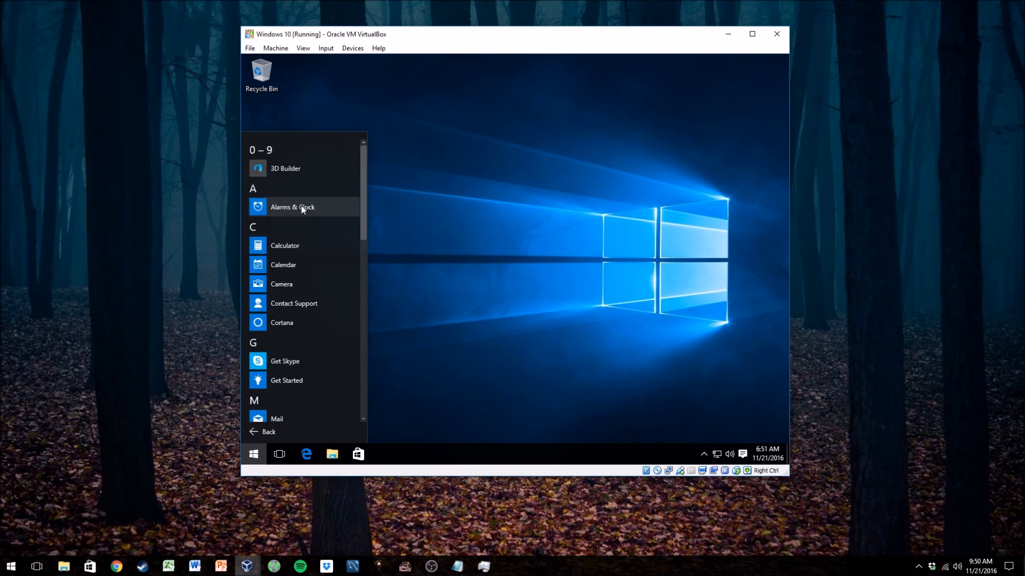
pyautogui.scroll(-1, 296, 321)
pyautogui.scroll(-10, 296, 326)
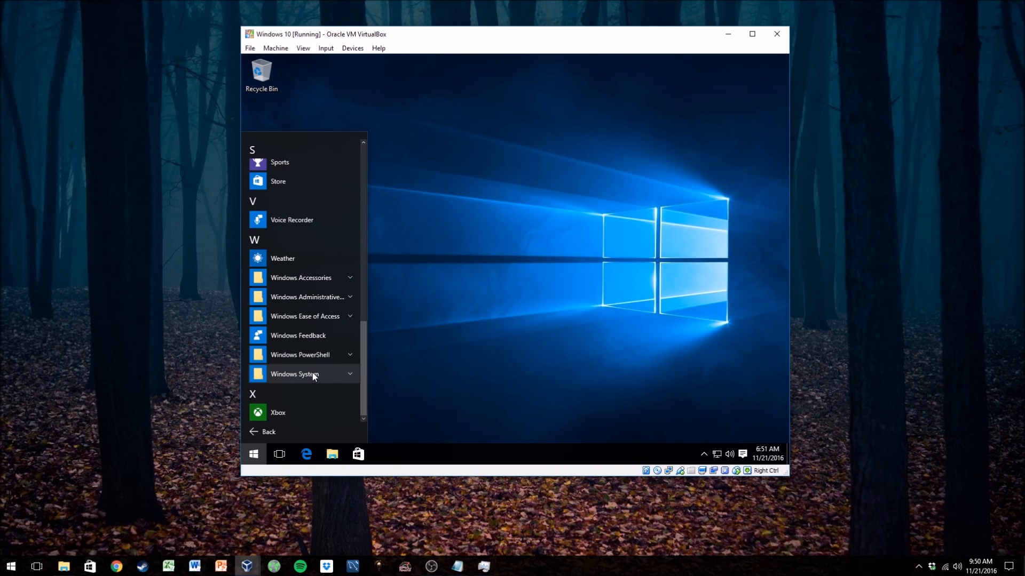
pyautogui.scroll(8, 298, 407)
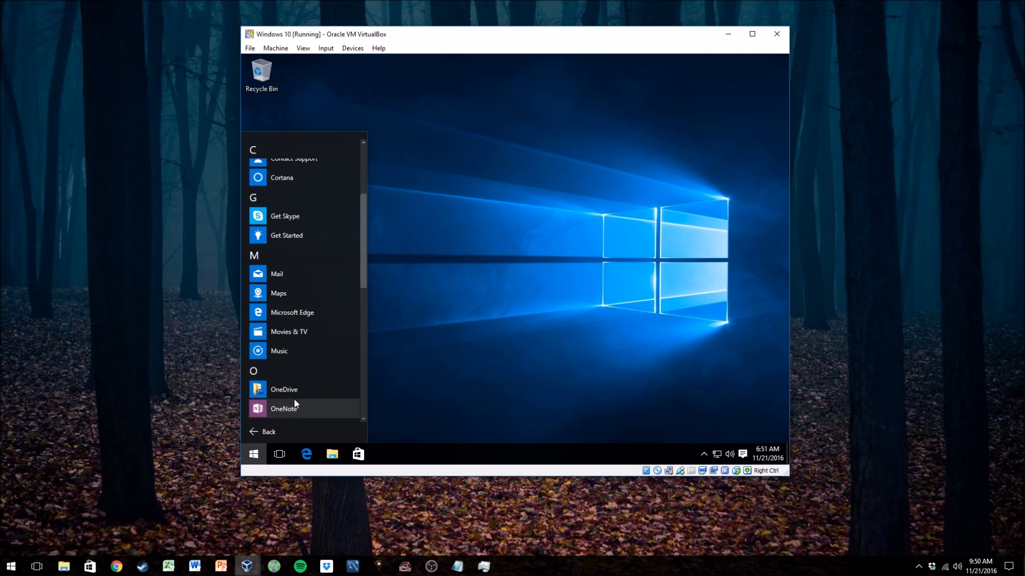
# - Try to uninstall OneDrive from the All apps list, closing Programs and Features and reopening Start
pyautogui.rightClick(298, 389)
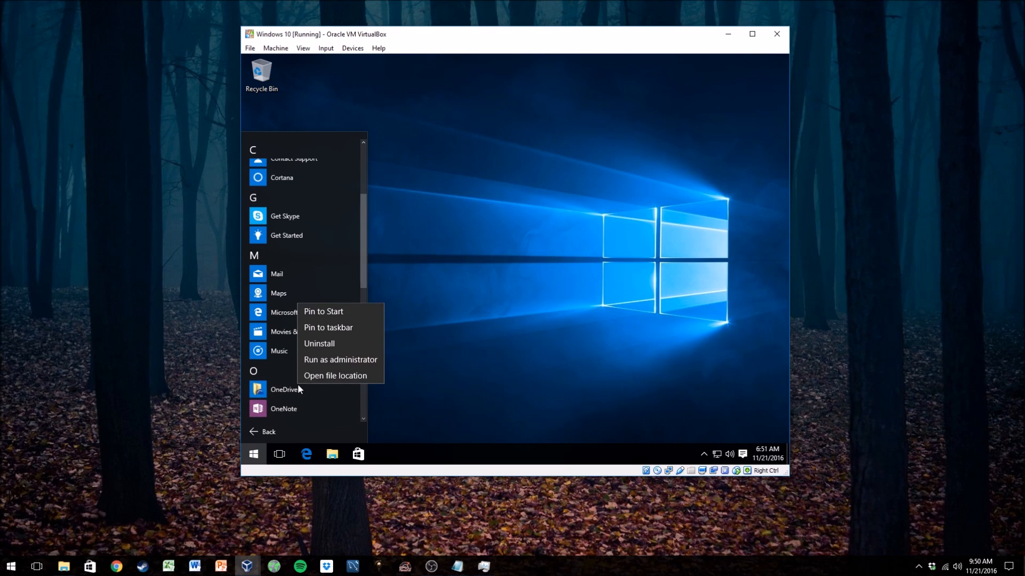
pyautogui.click(322, 341)
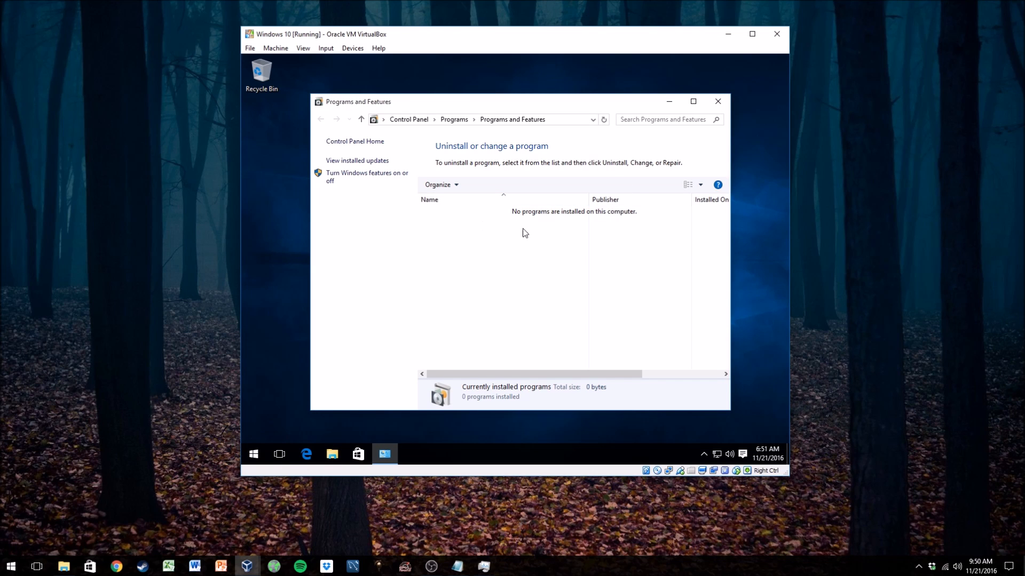
pyautogui.click(717, 102)
pyautogui.click(253, 454)
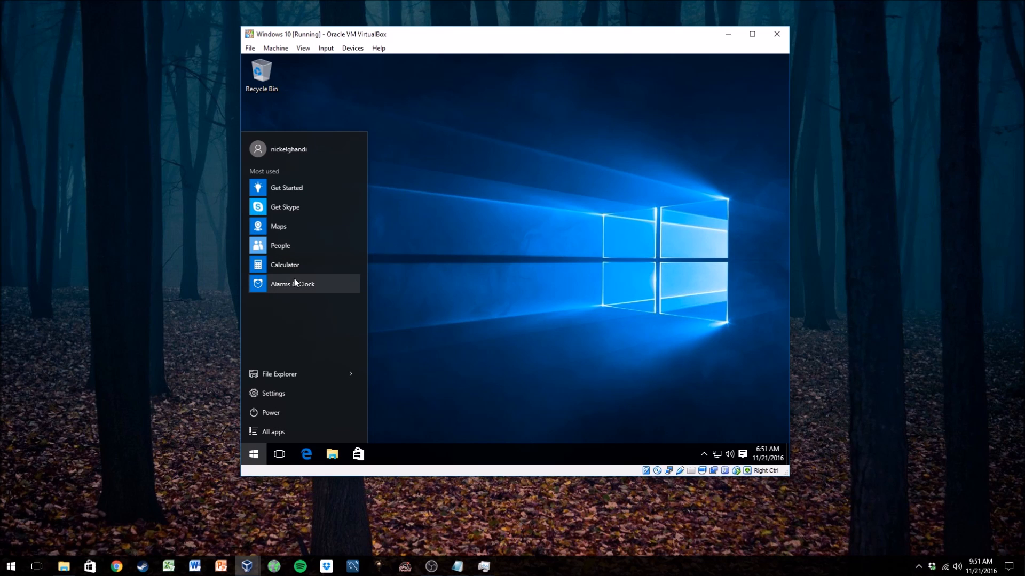
# - Hide Get Skype from the Most used list in Start
pyautogui.rightClick(287, 207)
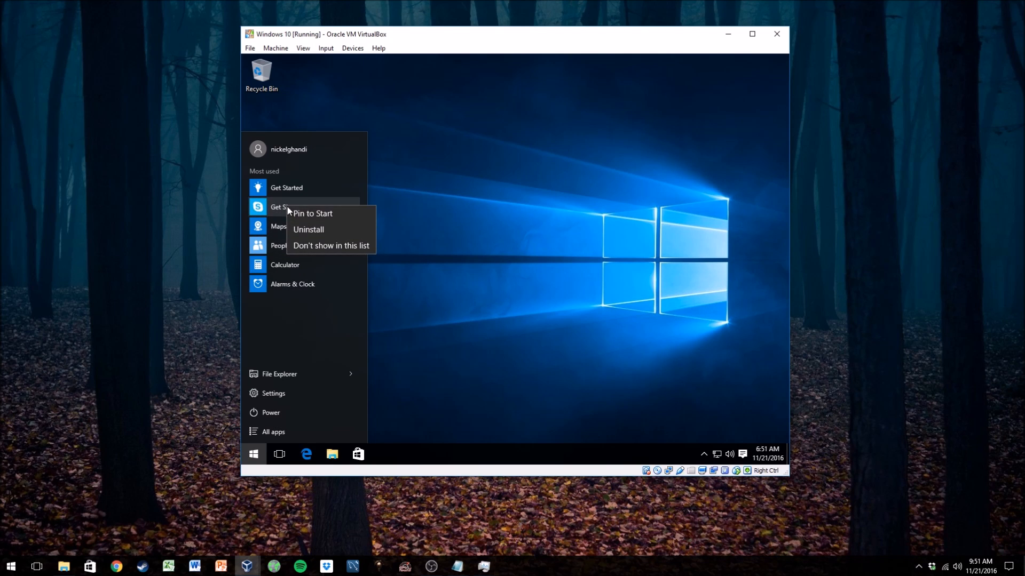
pyautogui.click(292, 246)
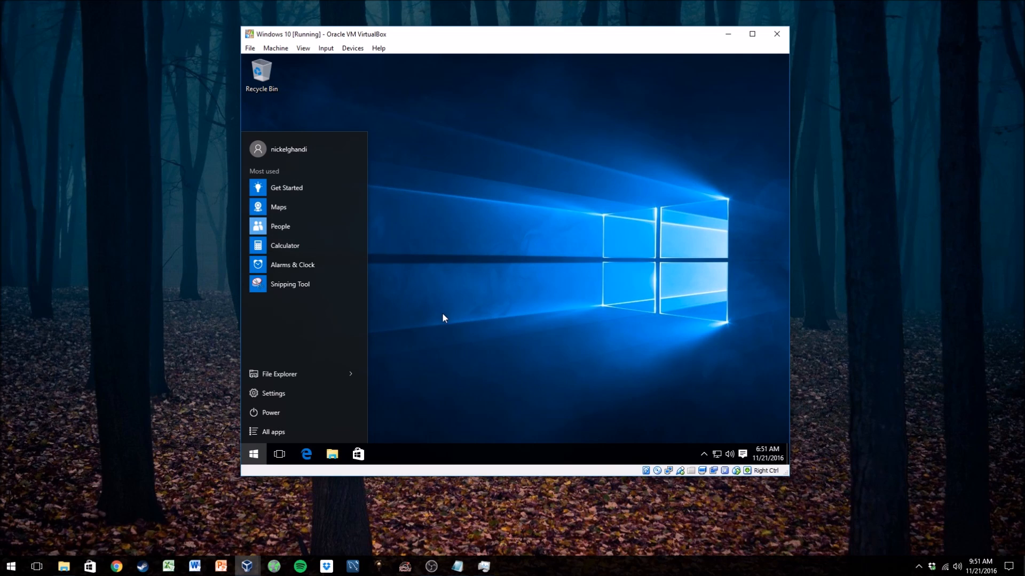
pyautogui.click(474, 302)
# - Launch Microsoft Edge, close its welcome tab, and exit the browser
pyautogui.click(305, 454)
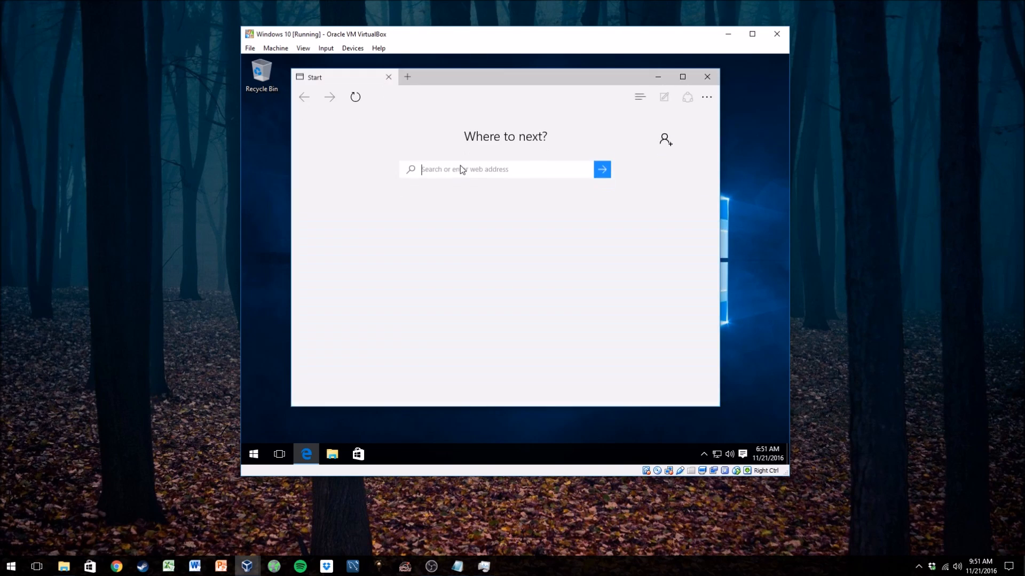
pyautogui.click(465, 97)
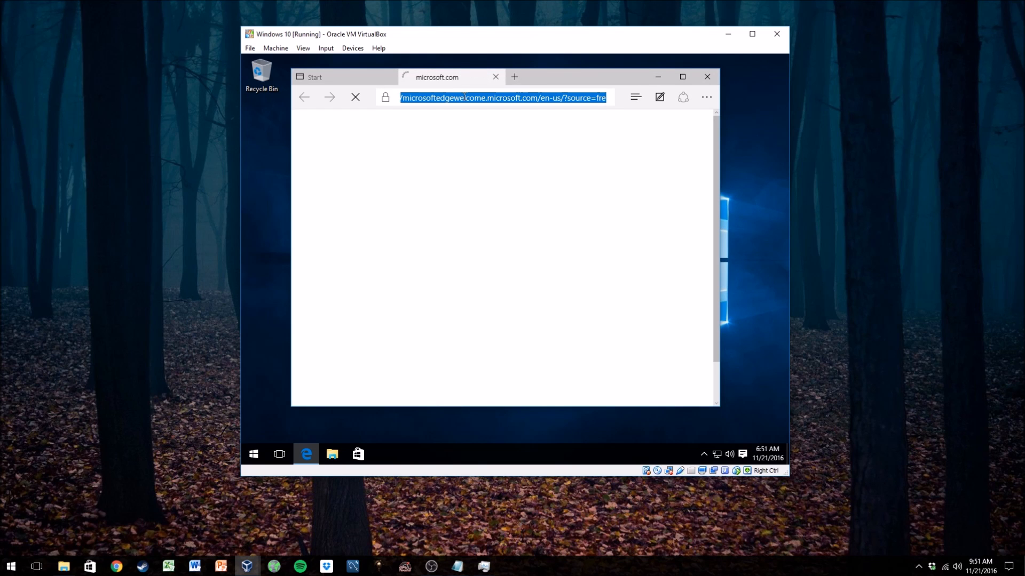
pyautogui.click(495, 77)
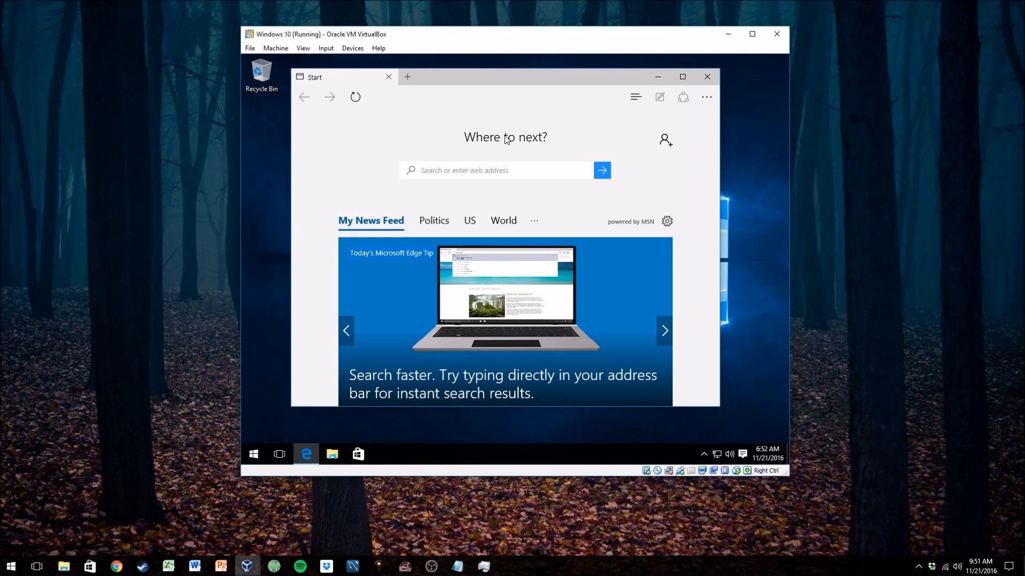
pyautogui.click(707, 76)
# - Open Privacy settings and turn off letting websites access the language list for local content
pyautogui.click(255, 451)
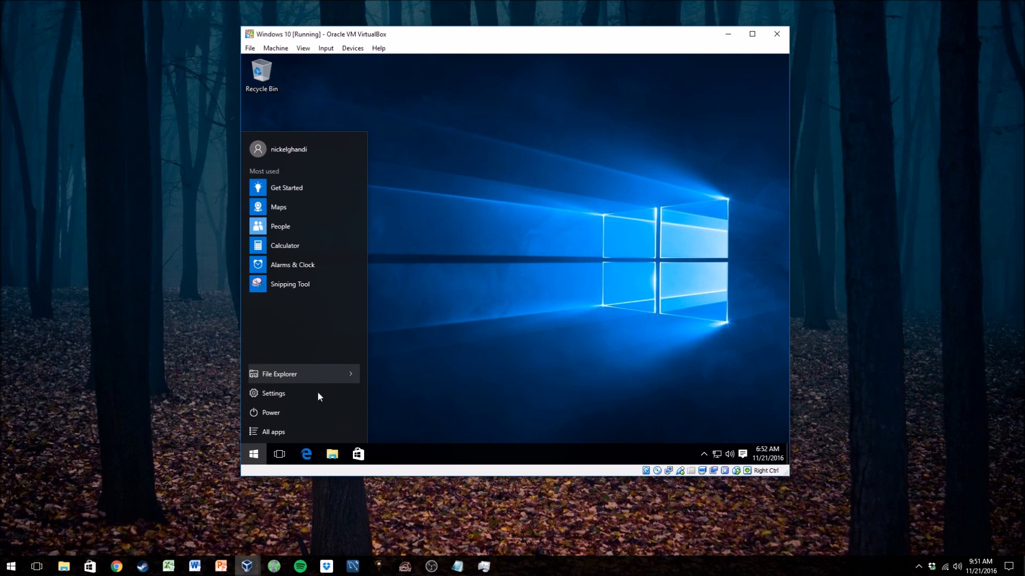
pyautogui.click(302, 395)
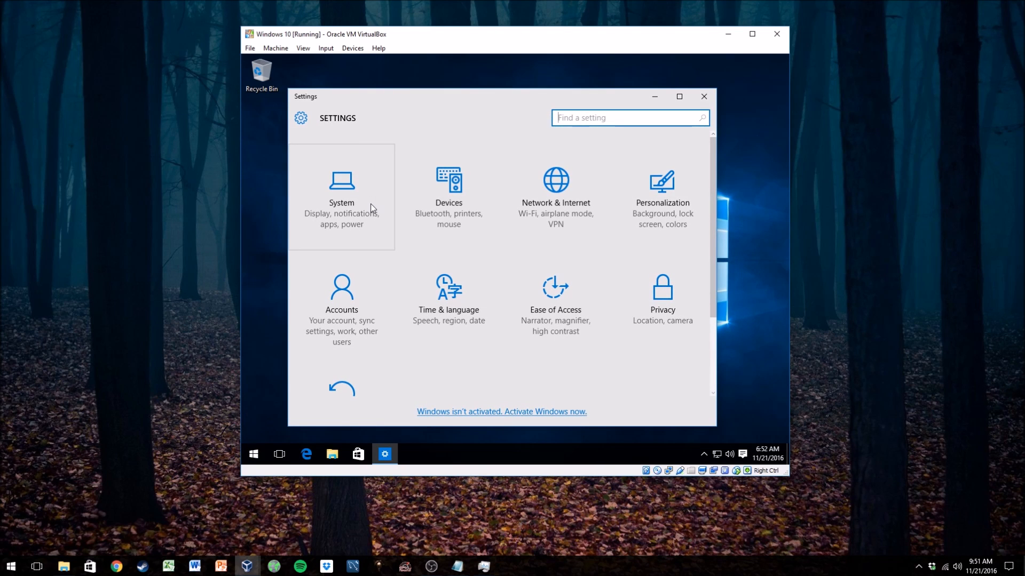
pyautogui.click(651, 293)
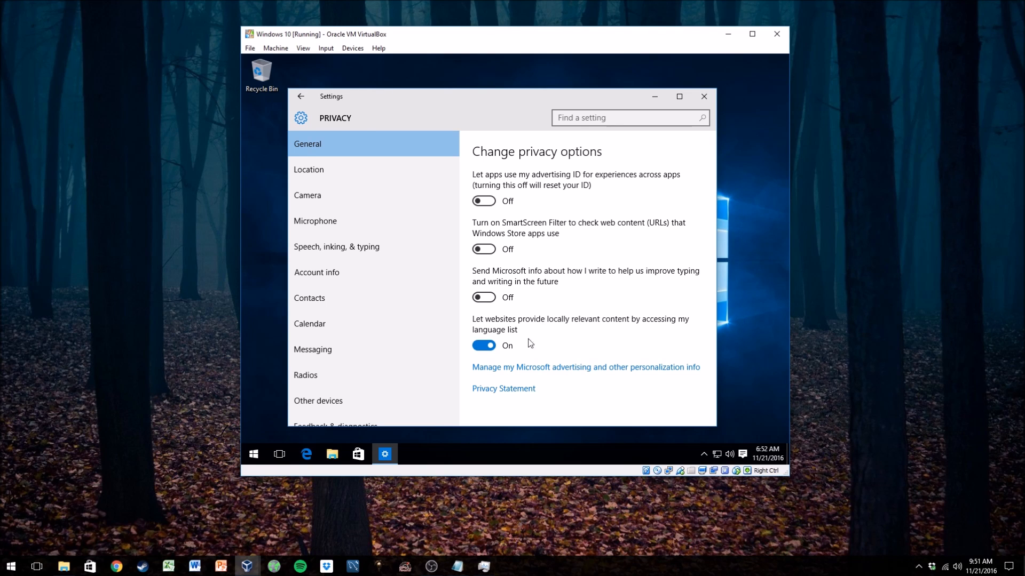
pyautogui.click(494, 347)
# - Review Location privacy, then turn off camera access for Microsoft Edge and all apps
pyautogui.click(322, 166)
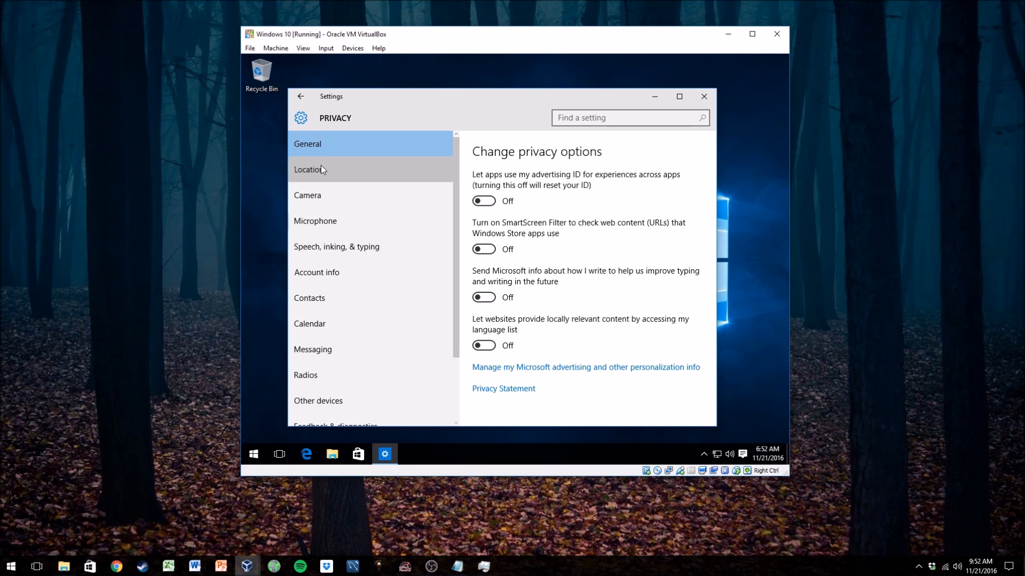
pyautogui.scroll(-6, 648, 301)
pyautogui.scroll(3, 642, 312)
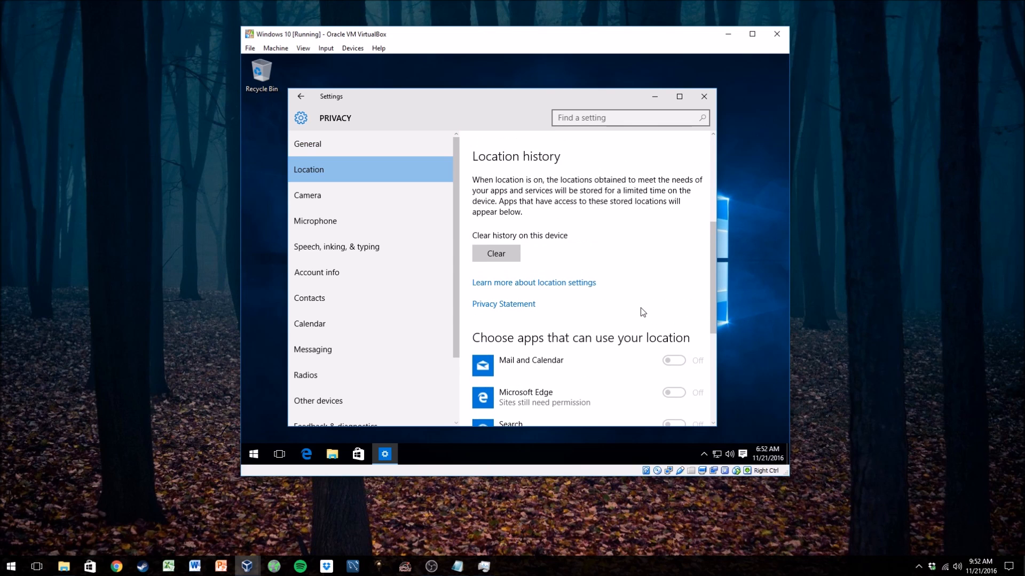
pyautogui.scroll(-5, 646, 299)
pyautogui.scroll(5, 647, 286)
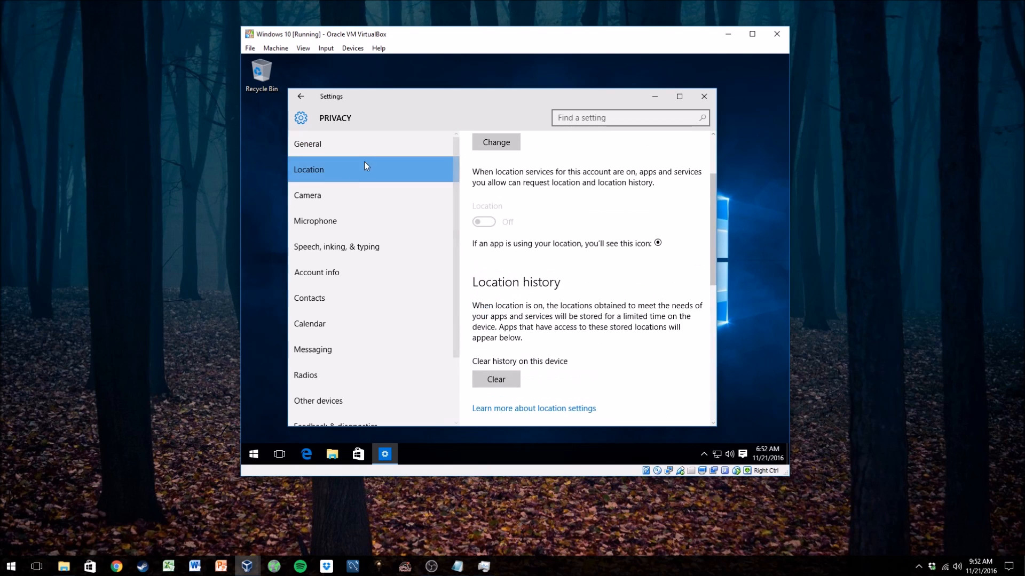
pyautogui.click(337, 197)
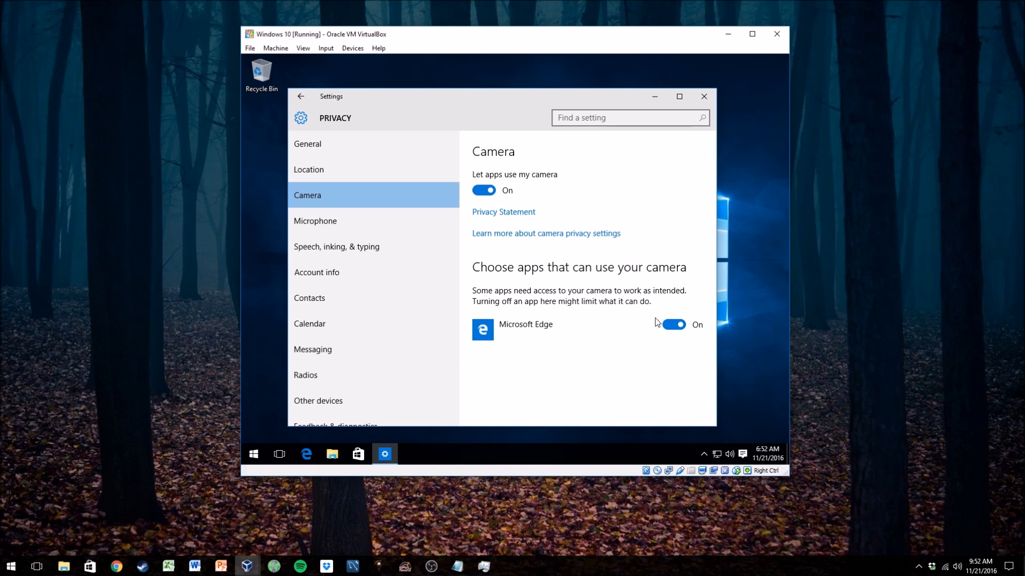
pyautogui.click(683, 328)
pyautogui.click(483, 191)
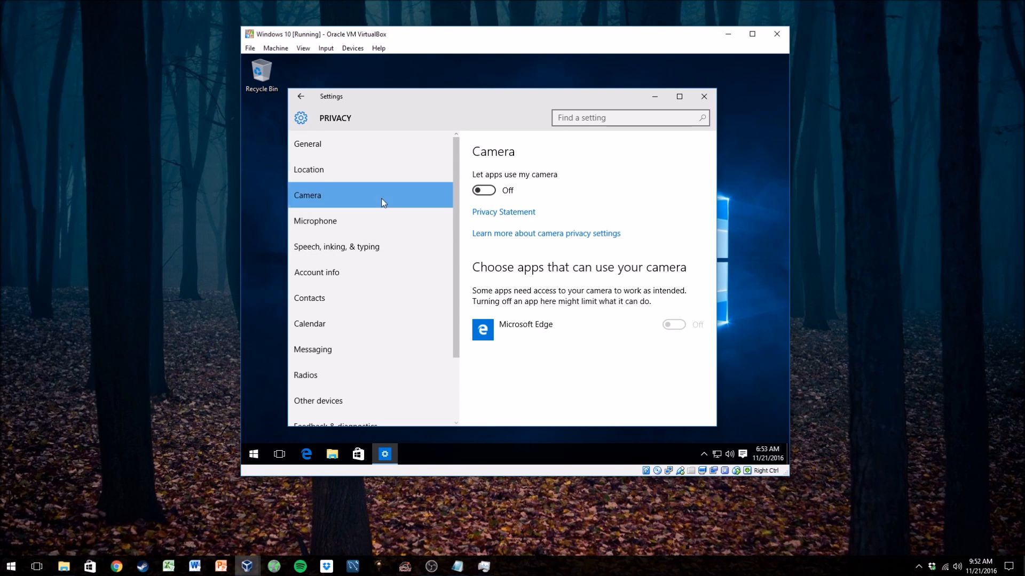
# - Turn off letting apps access account info, after checking Microphone and Speech privacy pages
pyautogui.click(344, 220)
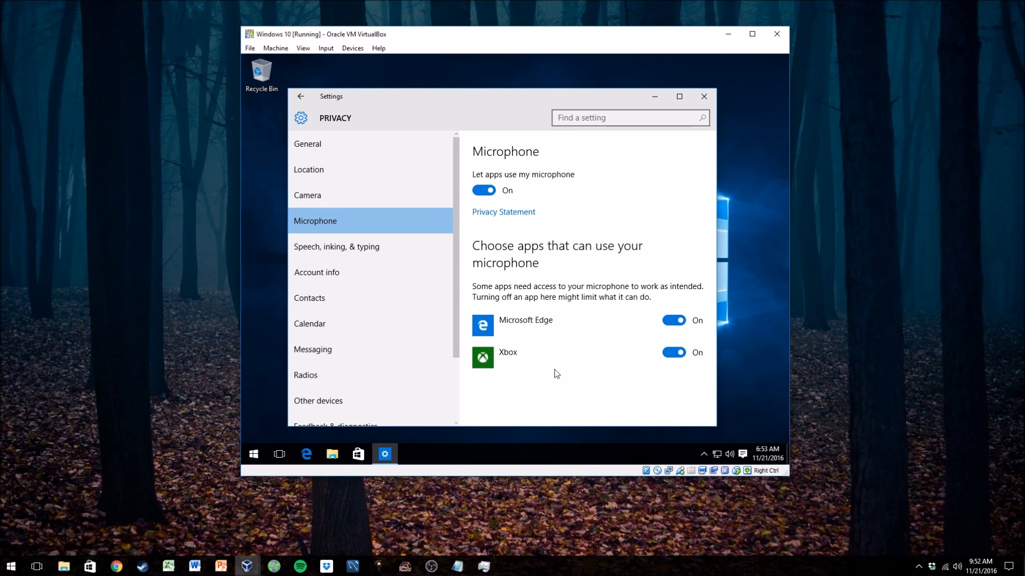
pyautogui.click(354, 250)
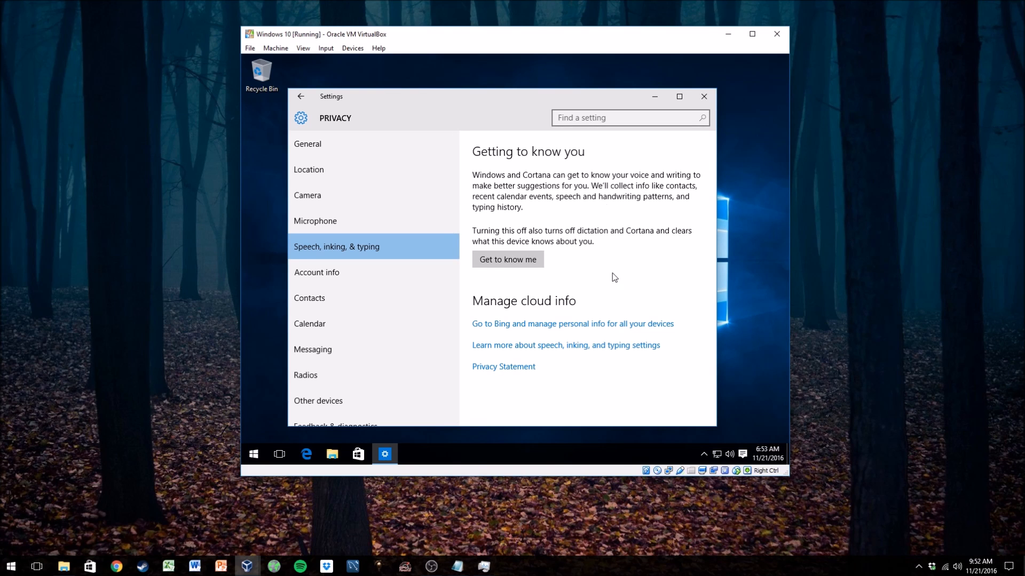
pyautogui.click(373, 272)
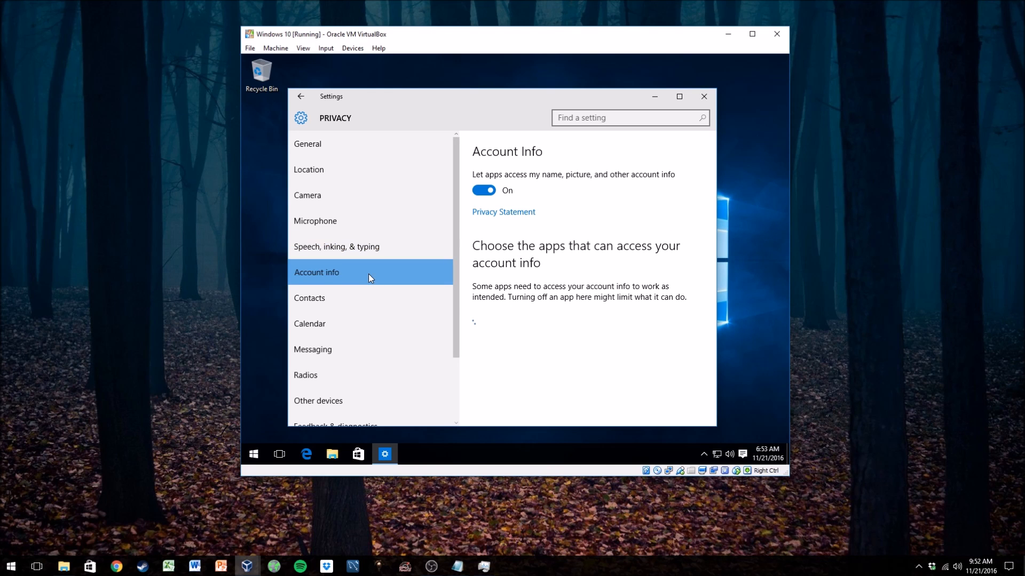
pyautogui.click(490, 191)
# - Turn off syncing with unpaired wireless devices under Other devices, after reviewing Contacts, Calendar and Messaging
pyautogui.click(385, 311)
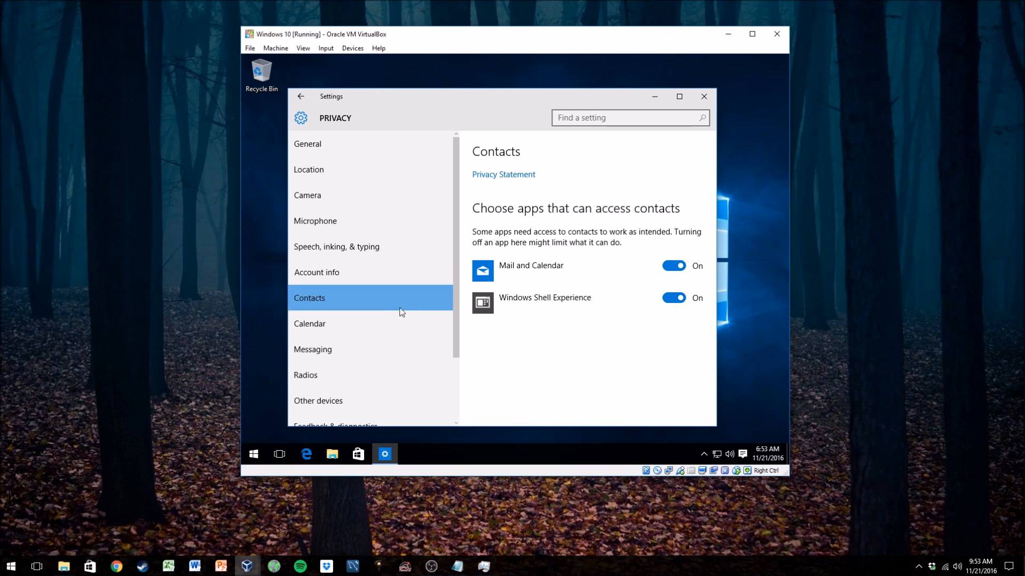
pyautogui.click(374, 321)
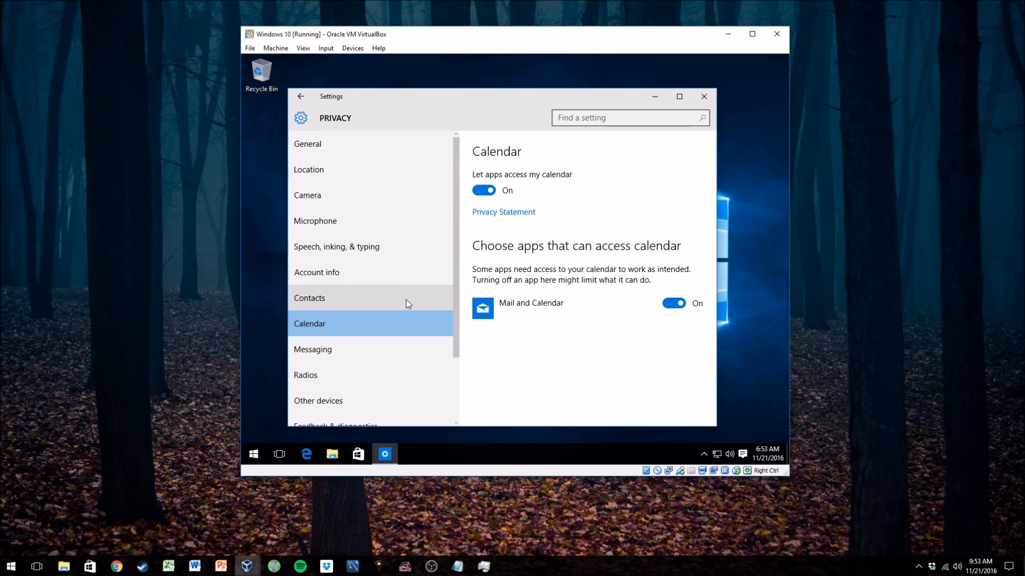
pyautogui.scroll(-2, 408, 303)
pyautogui.click(378, 268)
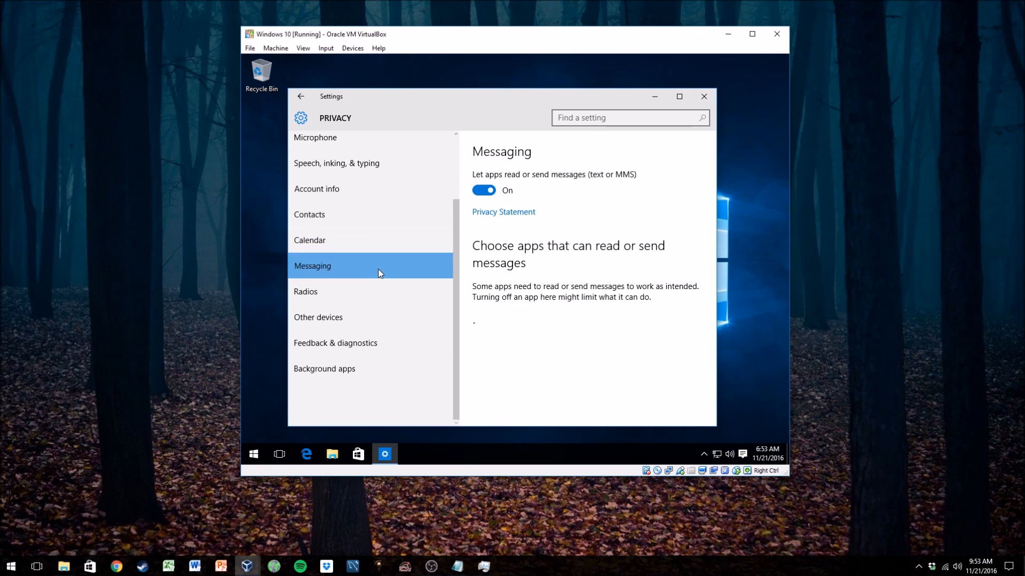
pyautogui.click(351, 292)
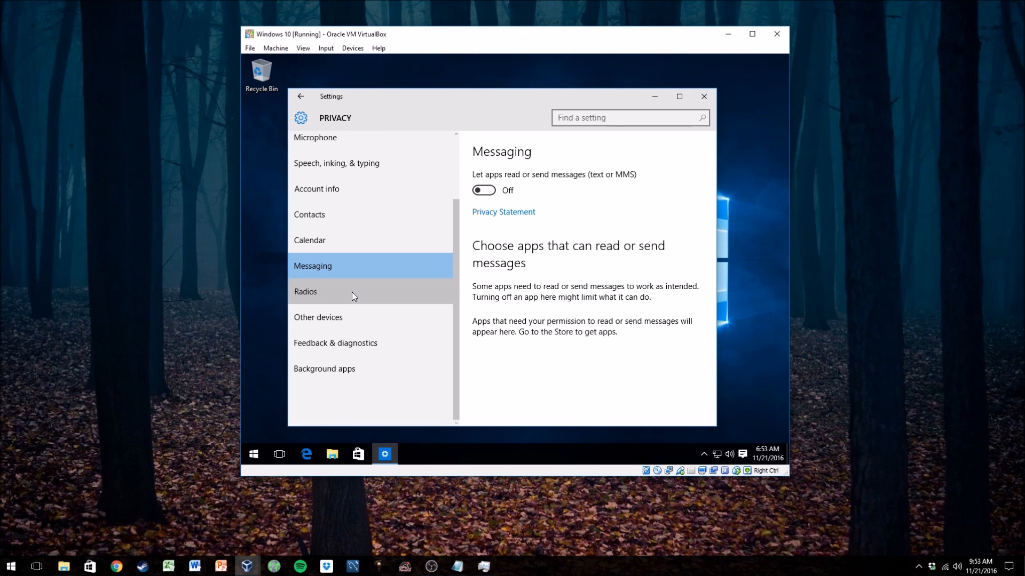
pyautogui.click(363, 327)
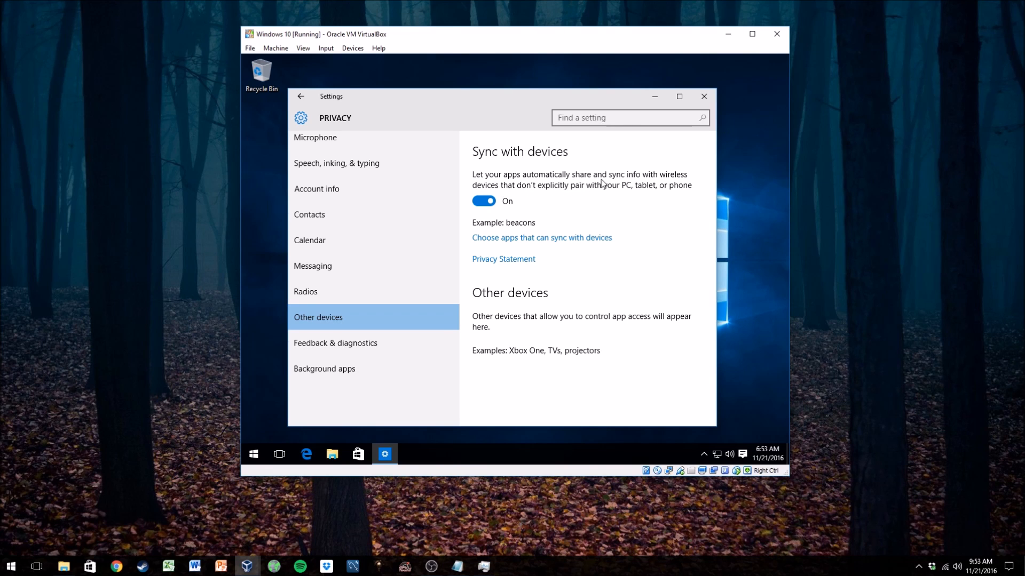
pyautogui.click(490, 201)
# - Set Windows feedback frequency to Never in Feedback & diagnostics
pyautogui.click(383, 344)
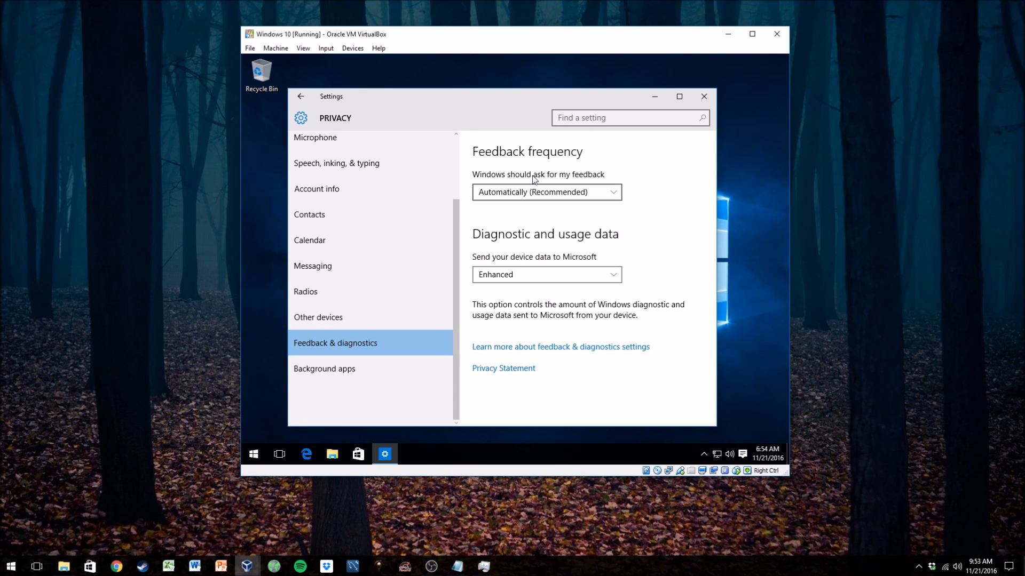
pyautogui.click(549, 197)
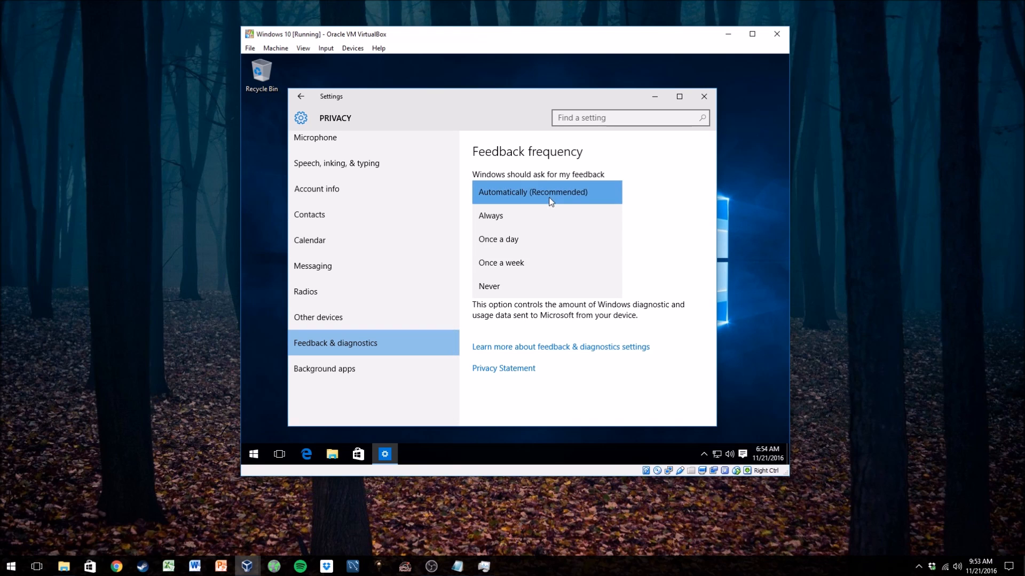
pyautogui.click(549, 285)
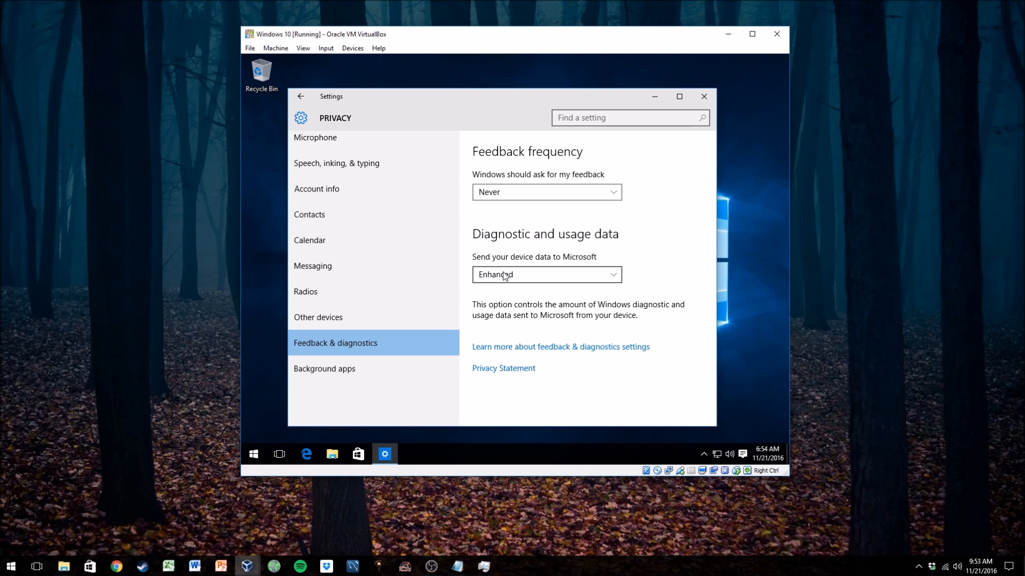
# - Set diagnostic and usage data sent to Microsoft to Basic
pyautogui.click(557, 281)
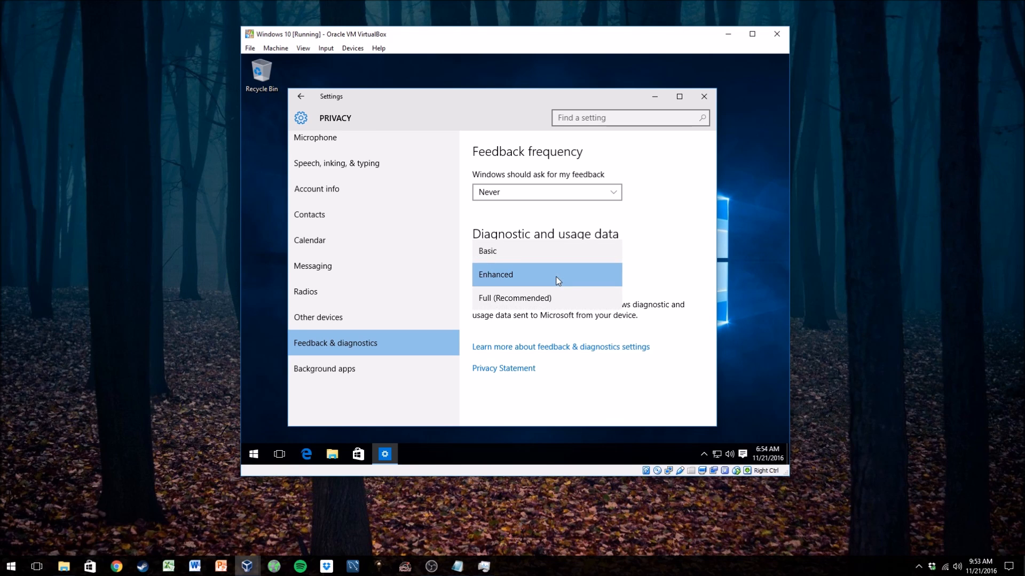
pyautogui.click(648, 273)
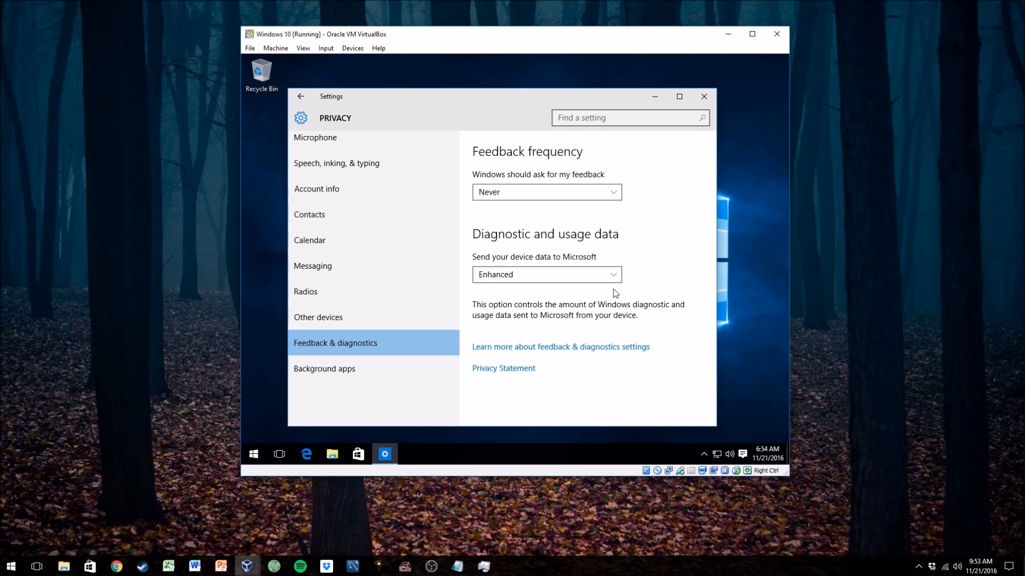
pyautogui.click(569, 276)
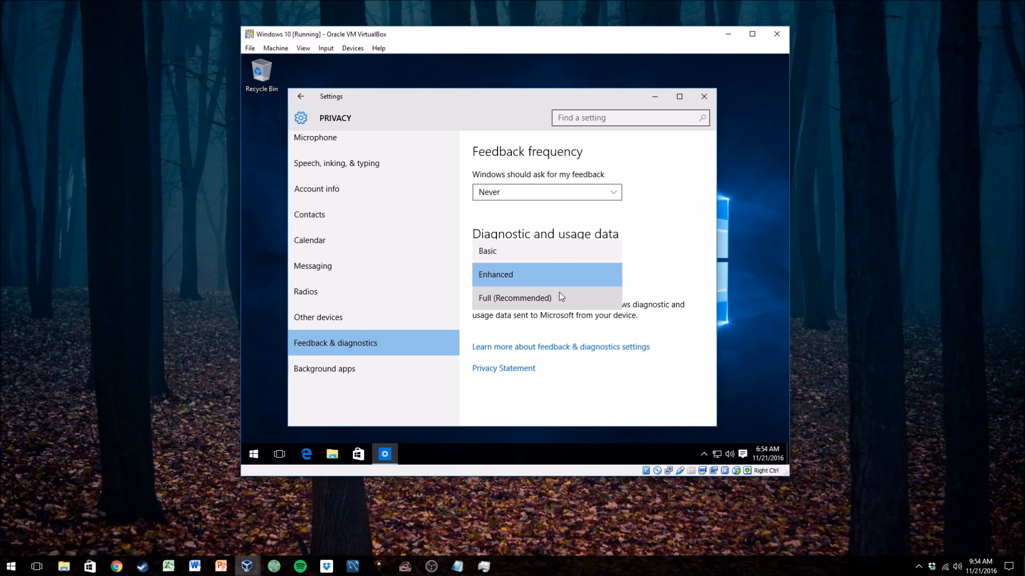
pyautogui.click(517, 251)
pyautogui.click(534, 276)
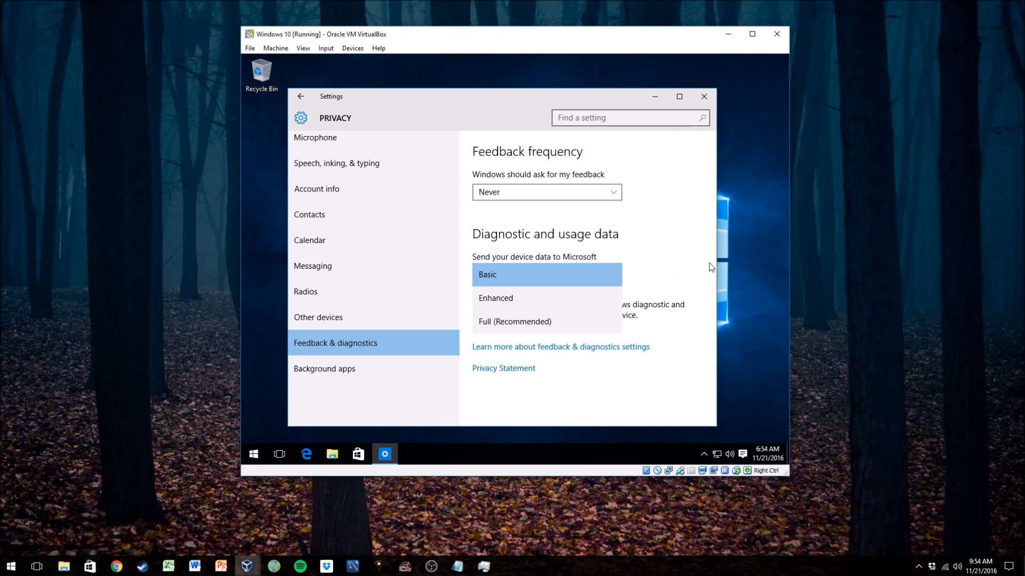
pyautogui.click(683, 273)
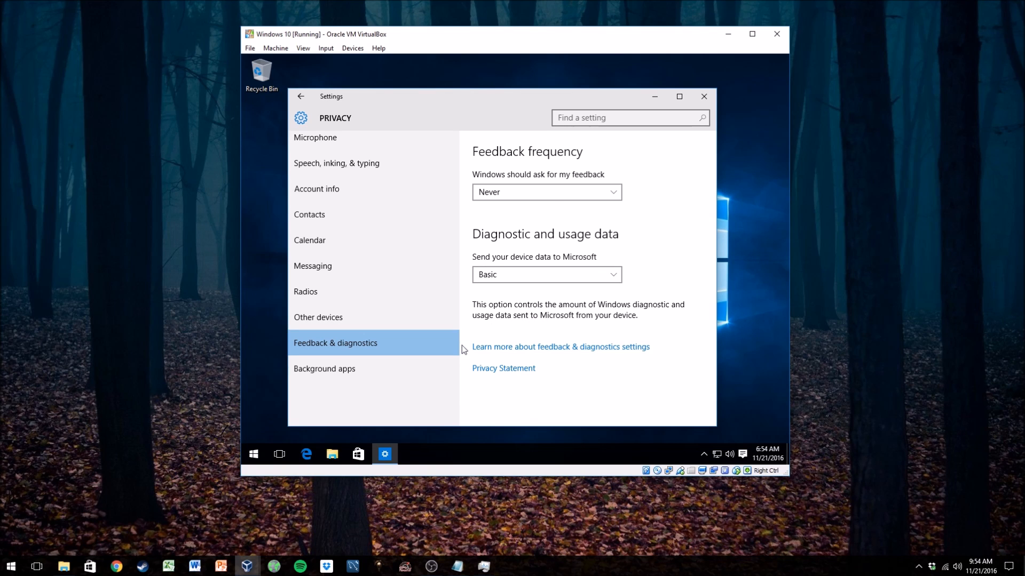
# - Review Background apps, then open Windows Update Advanced options under Update & security
pyautogui.click(402, 370)
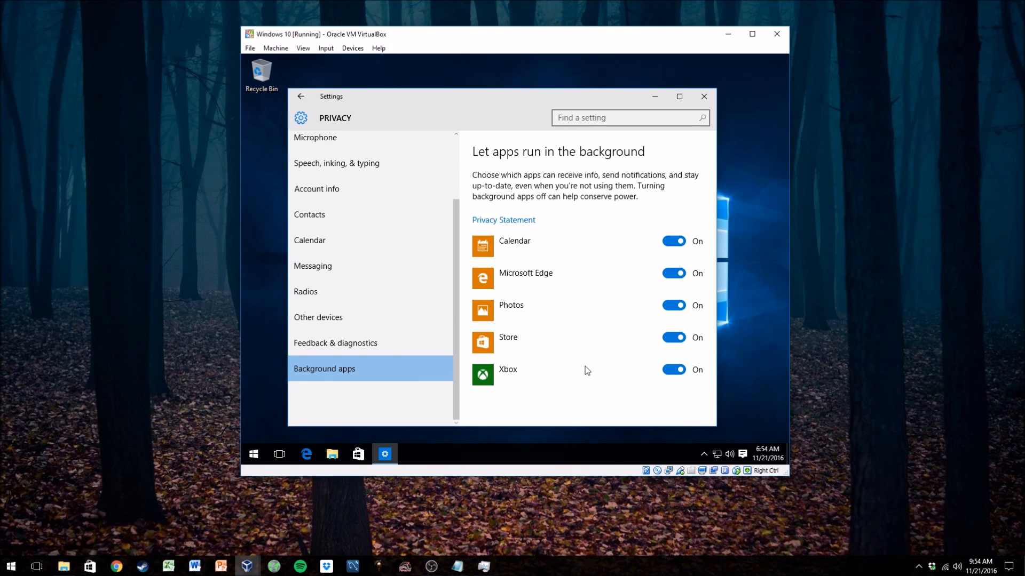
pyautogui.scroll(3, 334, 341)
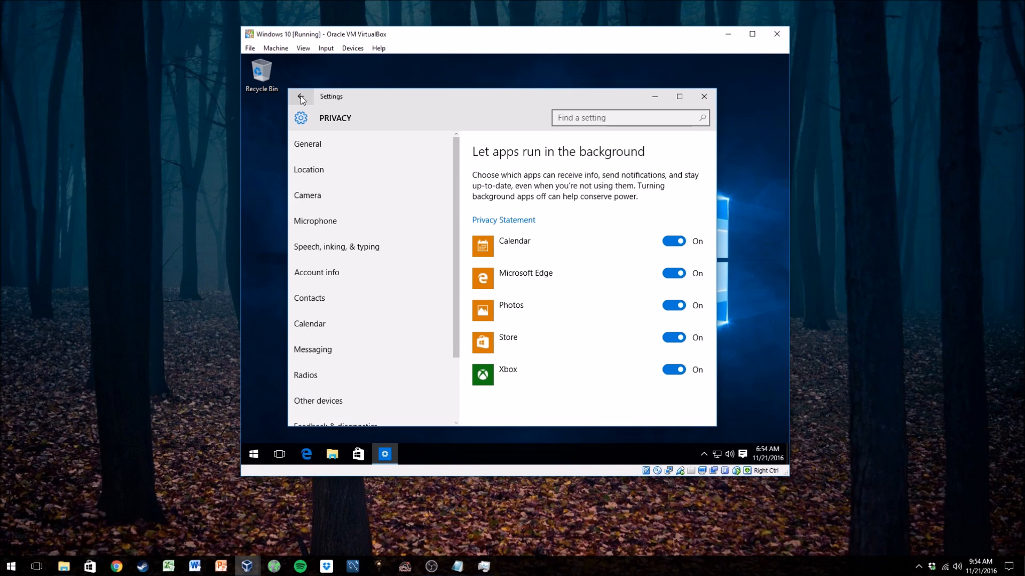
pyautogui.click(301, 97)
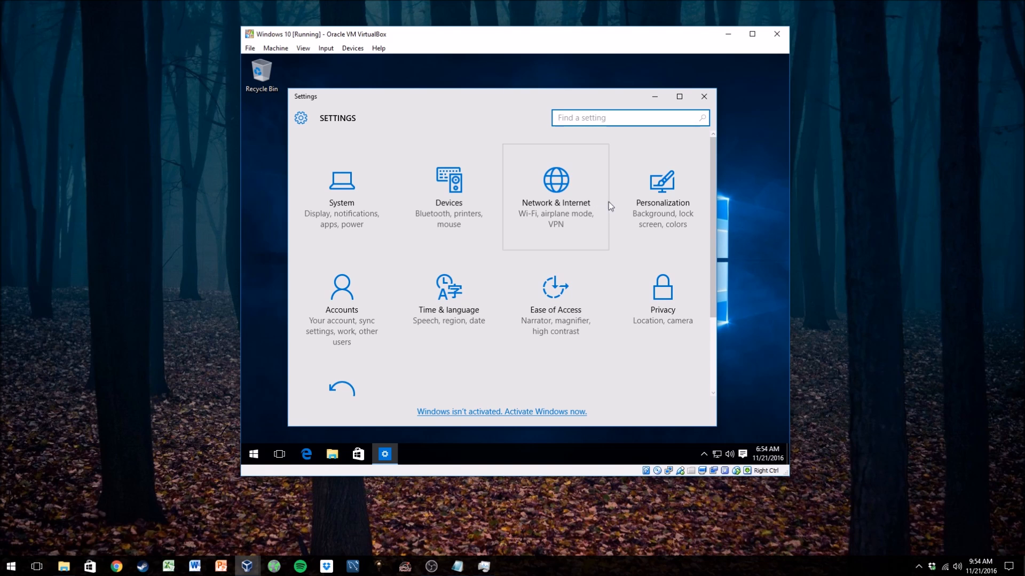
pyautogui.scroll(-2, 555, 299)
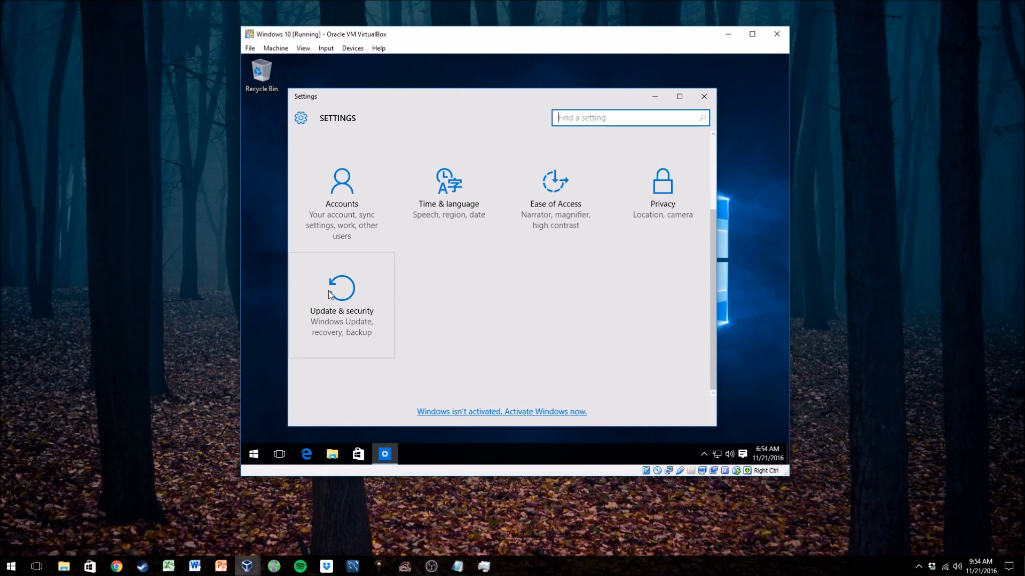
pyautogui.click(329, 291)
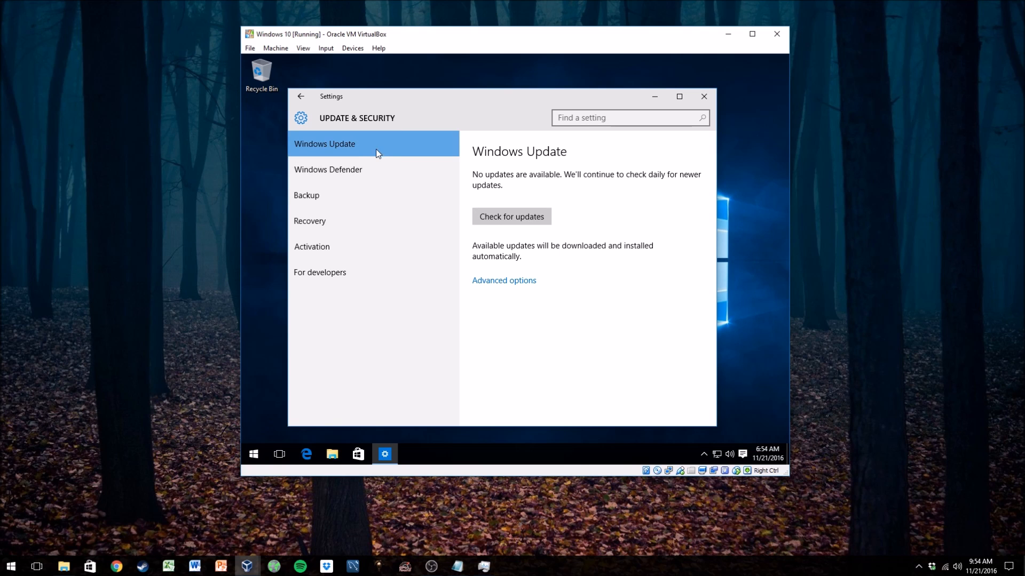
pyautogui.click(497, 283)
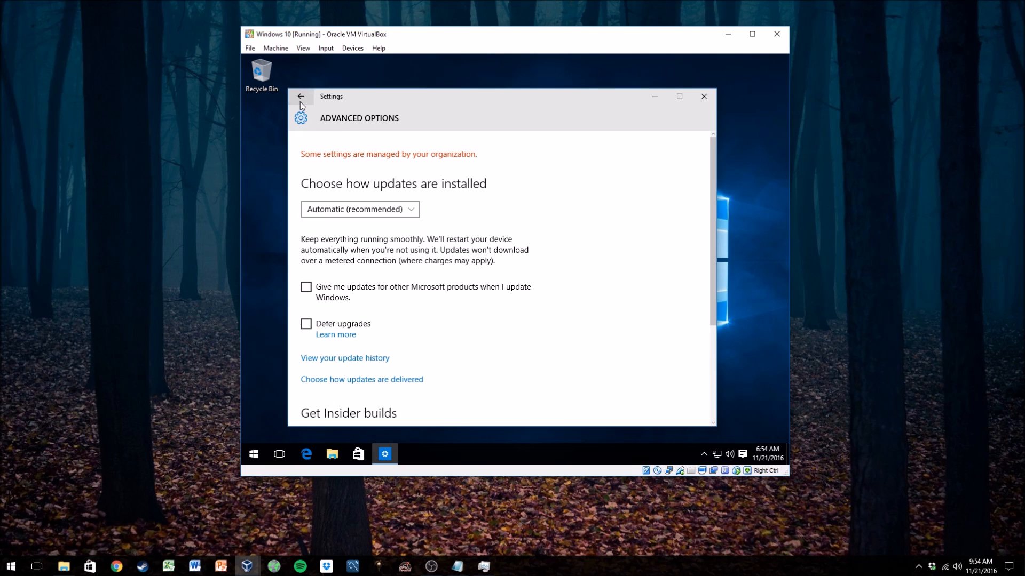
# - Set how updates are installed to Notify to schedule restart in Windows Update Advanced options
pyautogui.click(300, 100)
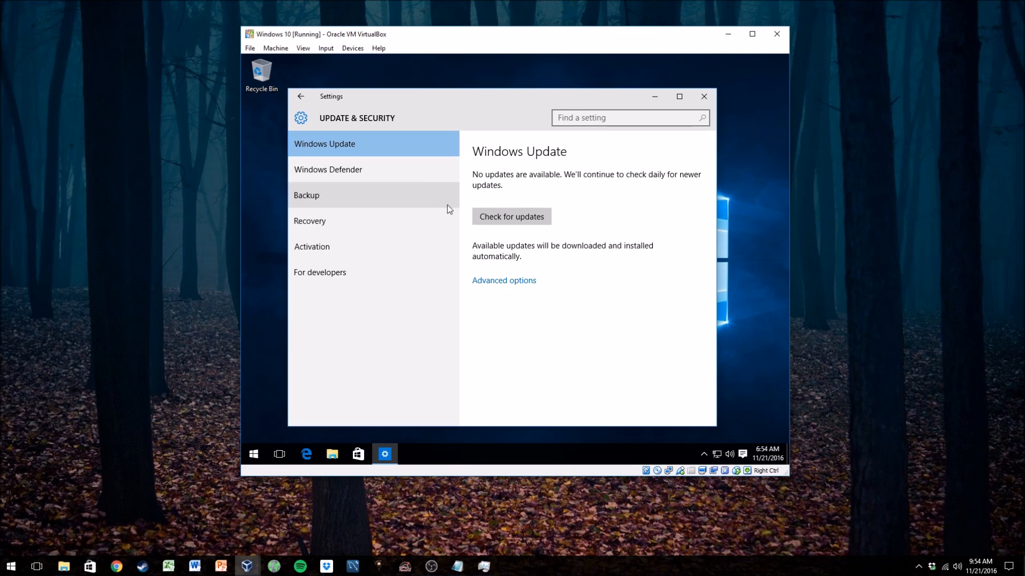
pyautogui.click(507, 282)
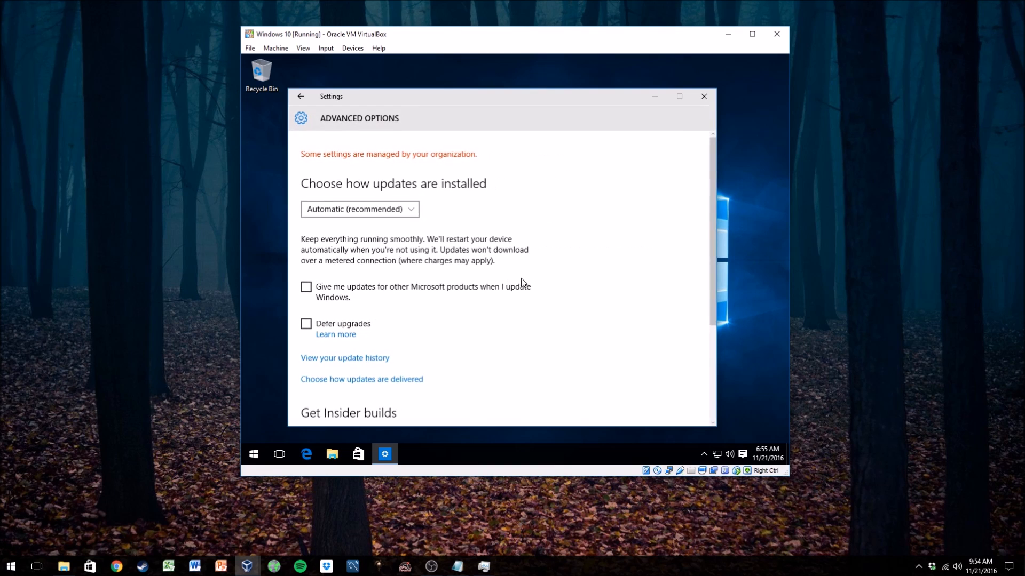
pyautogui.click(404, 211)
pyautogui.click(403, 214)
pyautogui.click(404, 211)
pyautogui.click(376, 238)
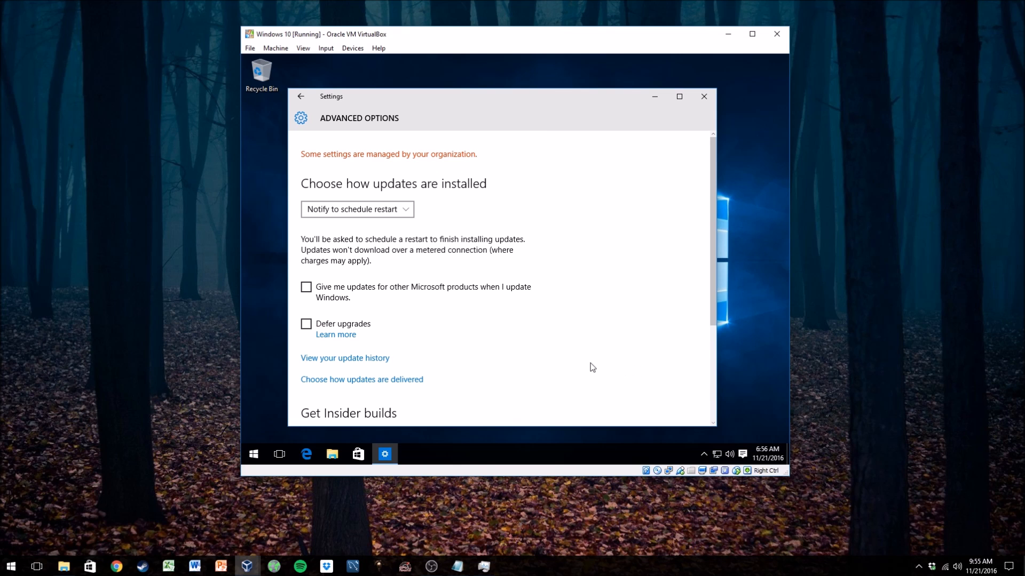
# - Open the Learn more page for Defer upgrades in the browser, read it and close it
pyautogui.scroll(-5, 590, 363)
pyautogui.scroll(5, 589, 362)
pyautogui.scroll(-1, 484, 327)
pyautogui.scroll(-1, 483, 327)
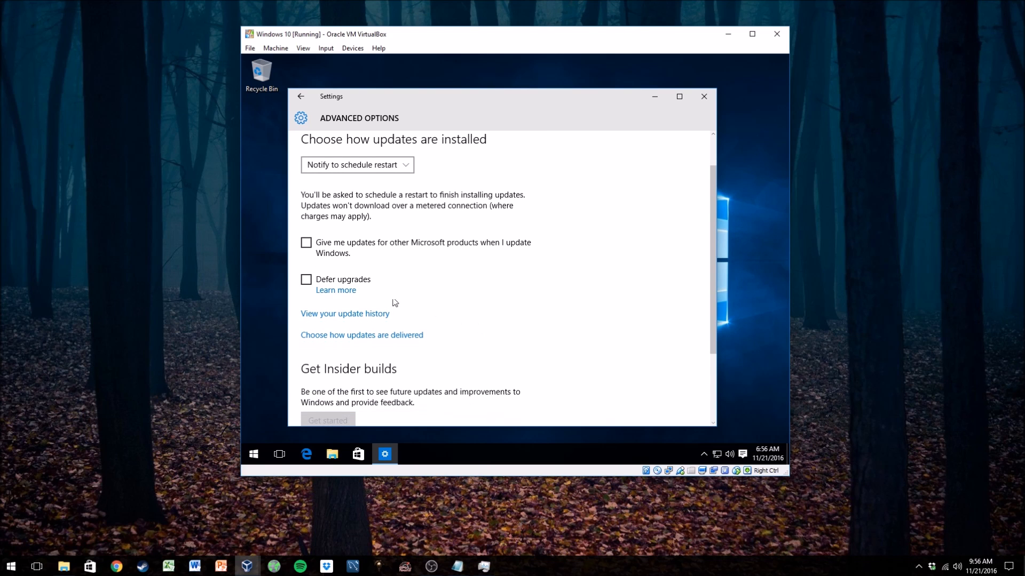
pyautogui.click(351, 291)
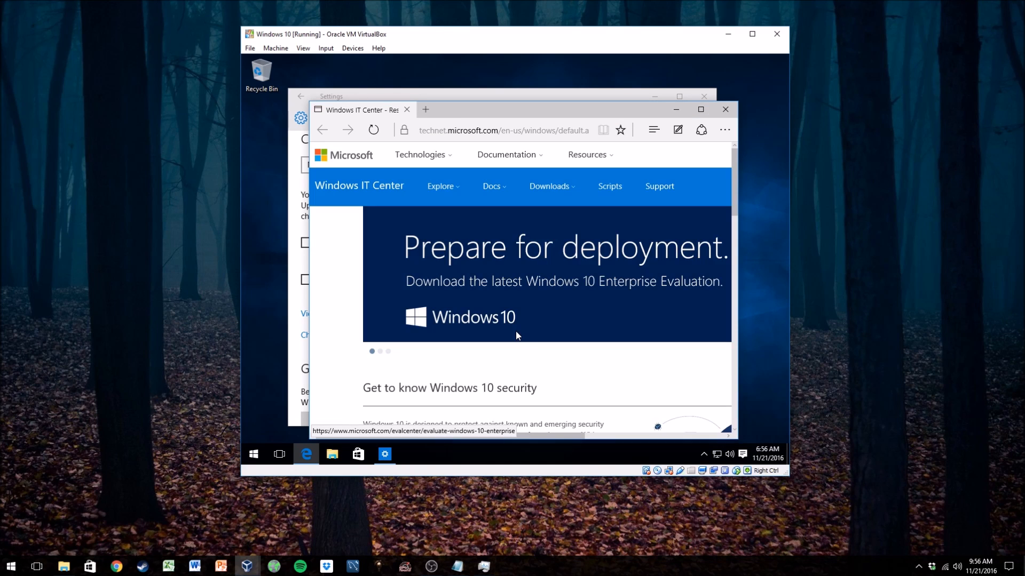
pyautogui.scroll(-4, 528, 335)
pyautogui.scroll(-15, 556, 338)
pyautogui.scroll(10, 606, 326)
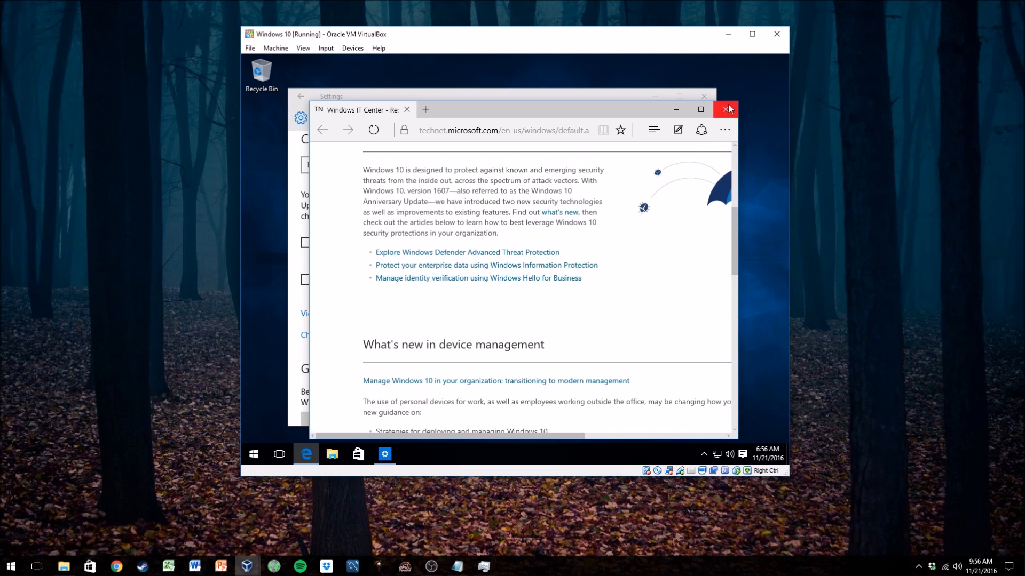
pyautogui.click(726, 109)
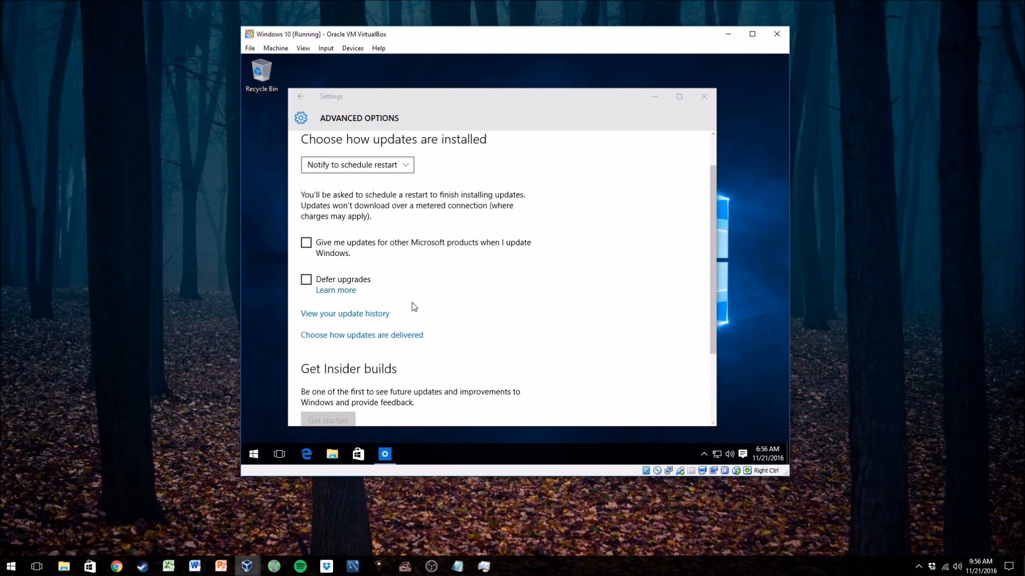
# - Reopen the Defer upgrades Learn more page, scroll through its content and close the browser again
pyautogui.click(343, 291)
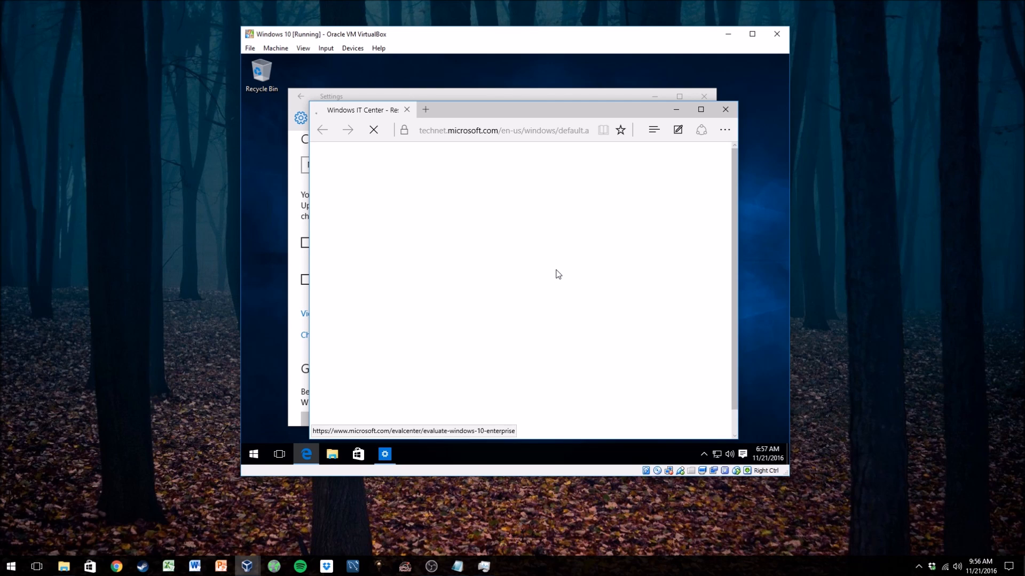
pyautogui.scroll(-1, 552, 278)
pyautogui.scroll(-2, 598, 349)
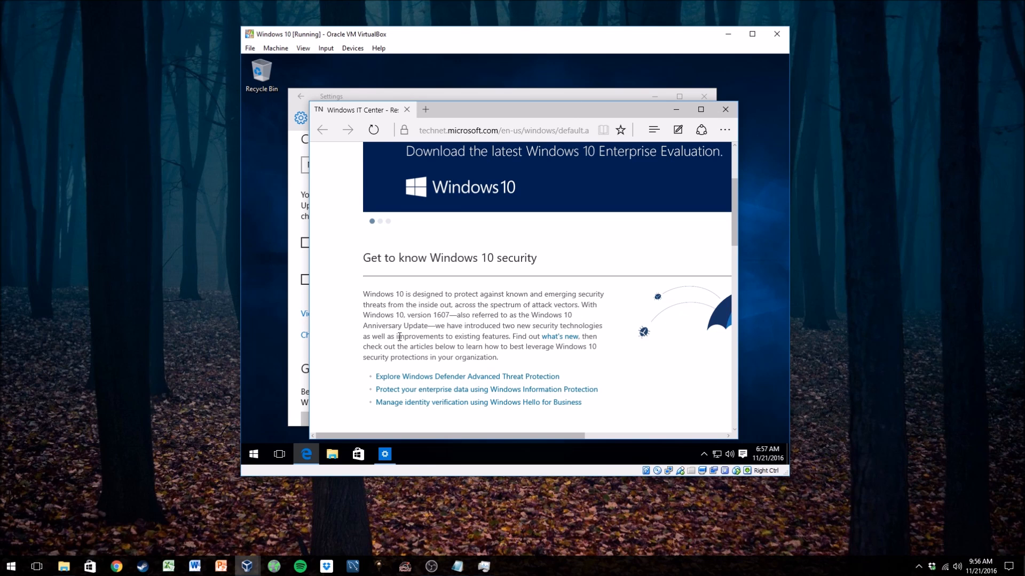
pyautogui.scroll(-7, 461, 359)
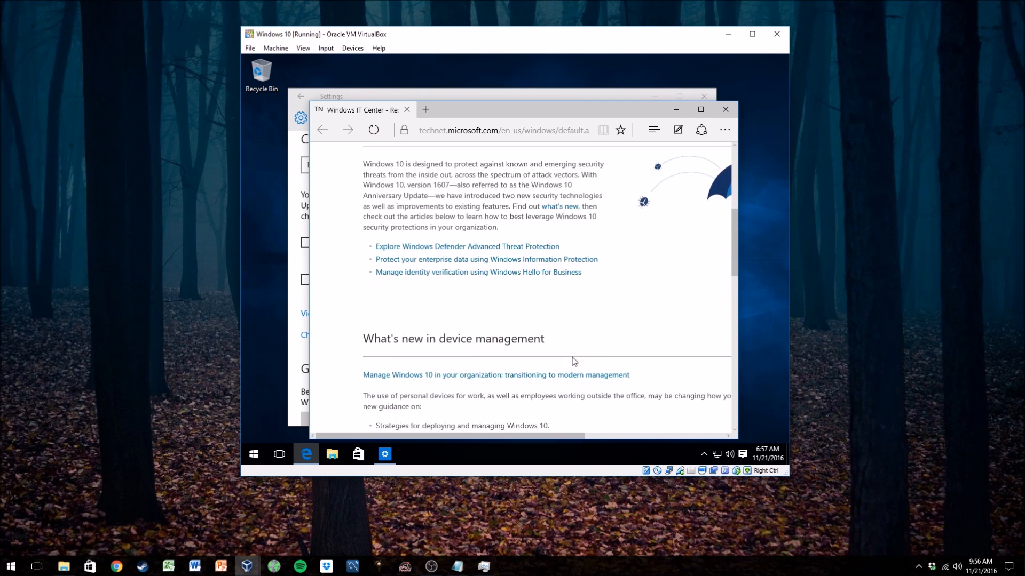
pyautogui.scroll(8, 597, 343)
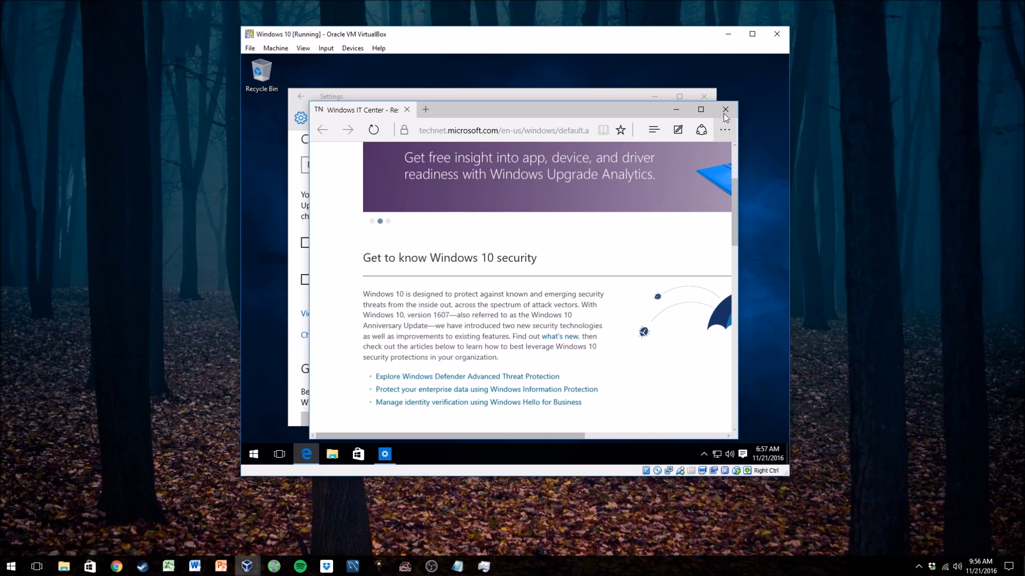
pyautogui.click(725, 109)
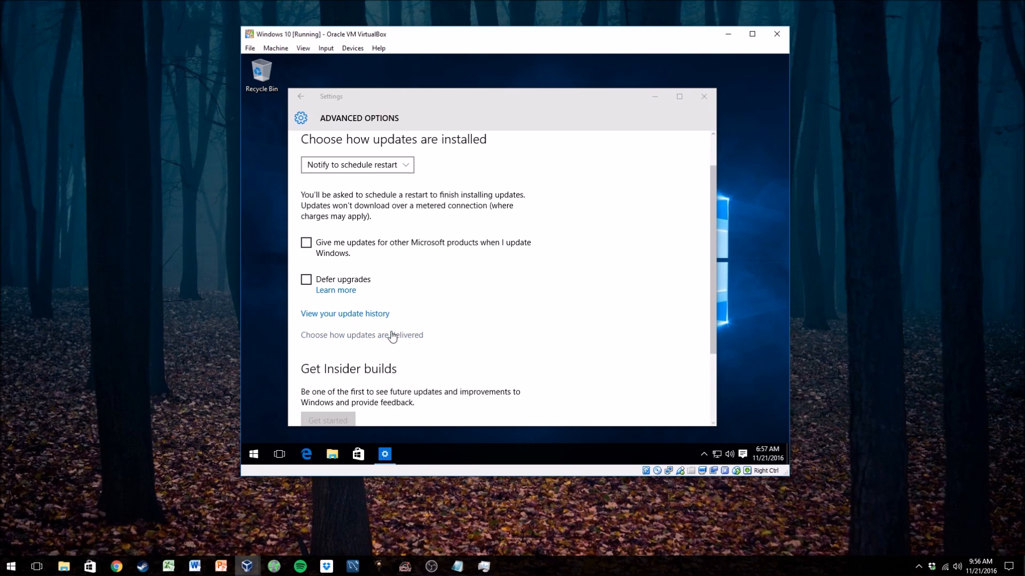
# - Turn off Updates from more than one place under Choose how updates are delivered
pyautogui.scroll(-1, 443, 318)
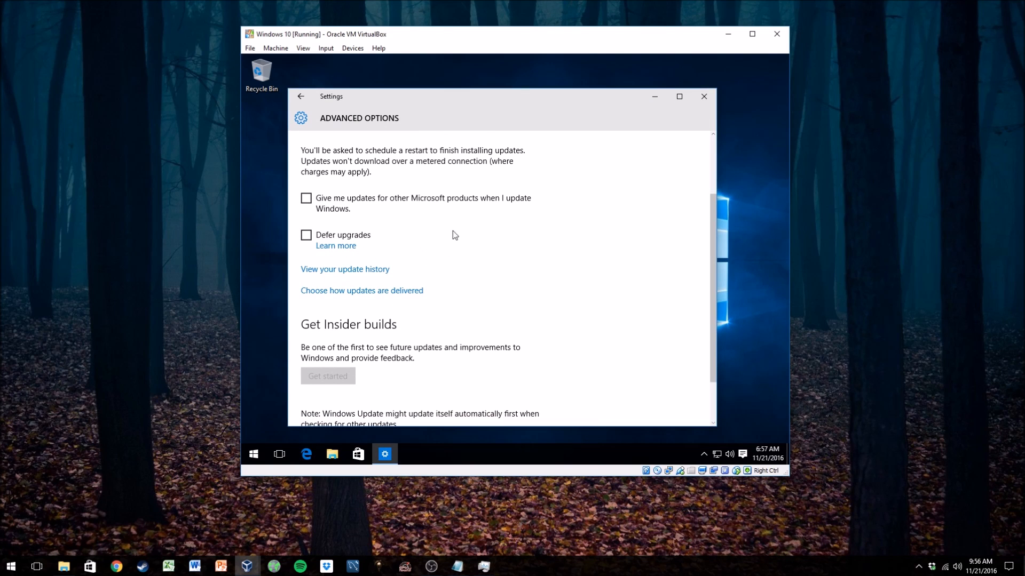
pyautogui.scroll(2, 477, 296)
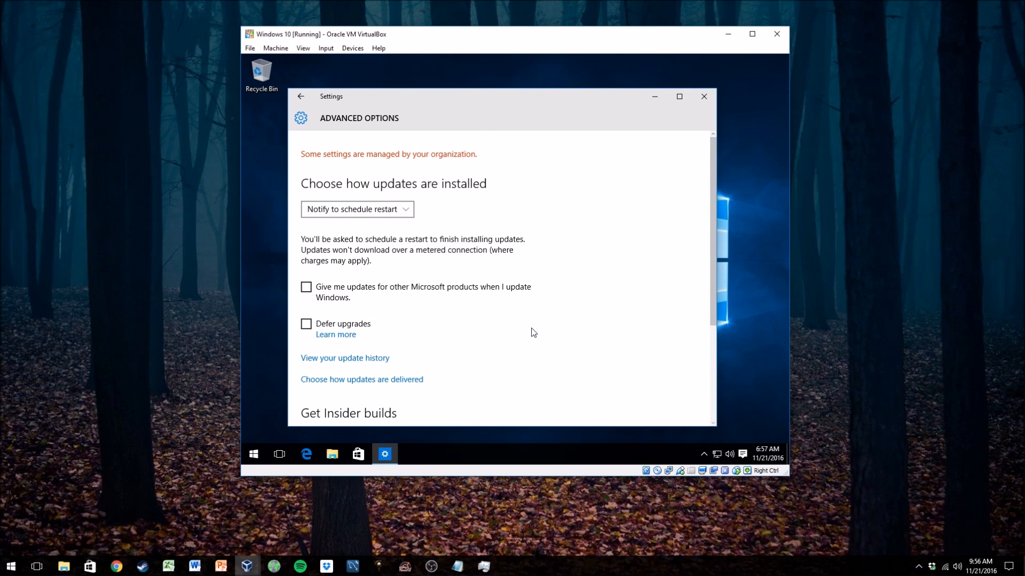
pyautogui.scroll(-1, 532, 325)
pyautogui.scroll(-2, 525, 312)
pyautogui.scroll(3, 510, 331)
pyautogui.scroll(-2, 501, 367)
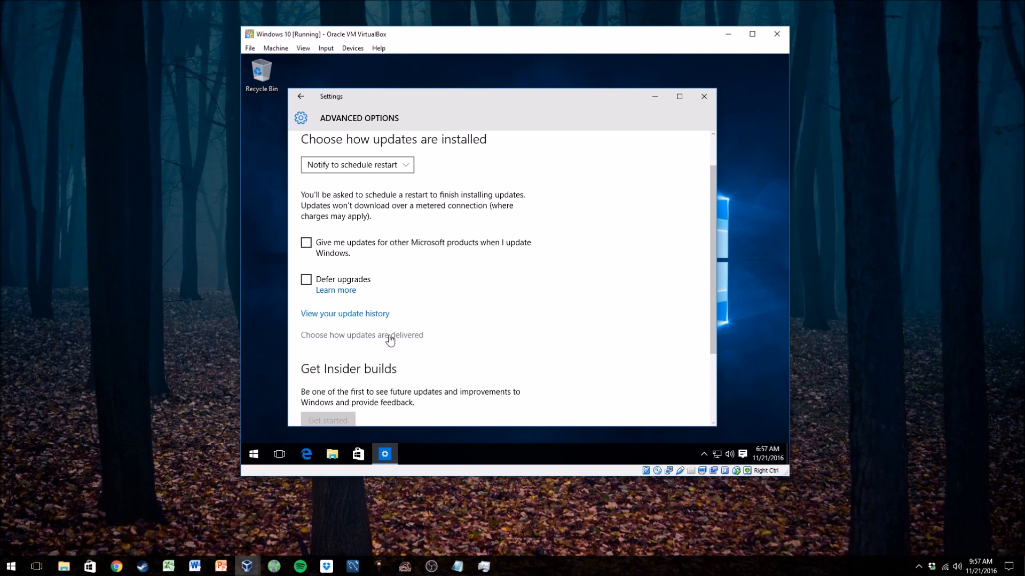
pyautogui.click(359, 336)
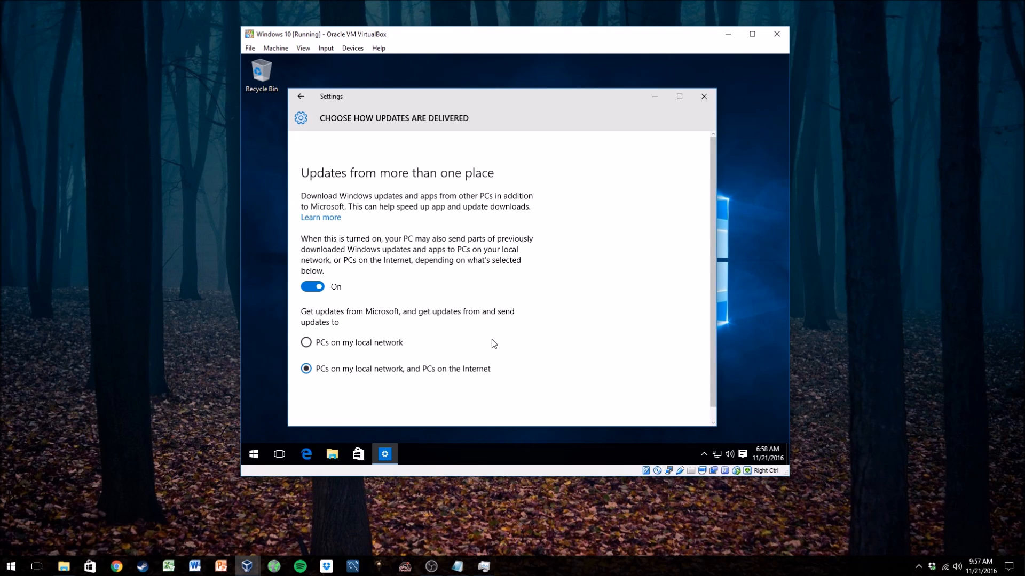
pyautogui.click(316, 287)
pyautogui.scroll(-1, 560, 315)
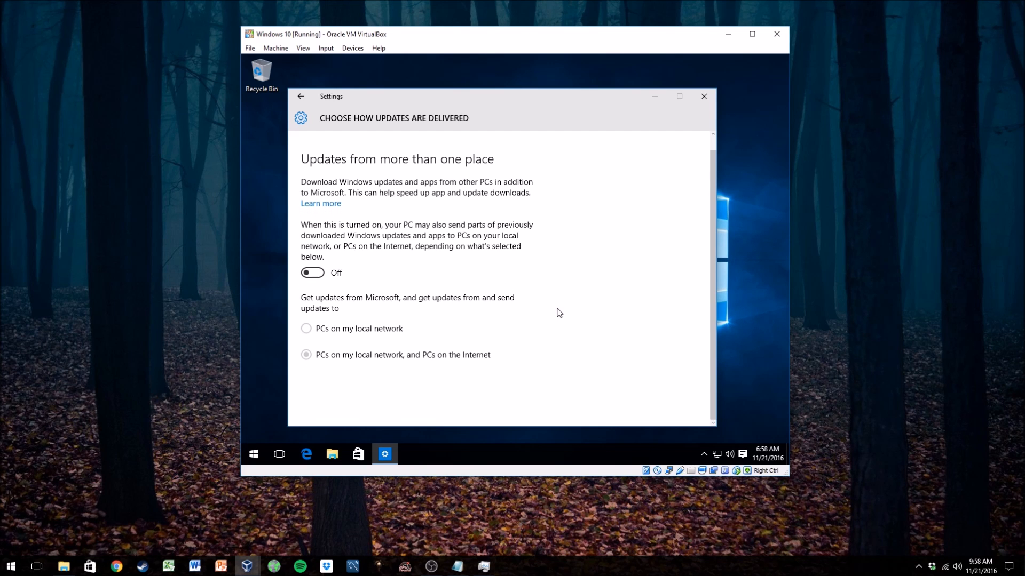
pyautogui.scroll(1, 562, 317)
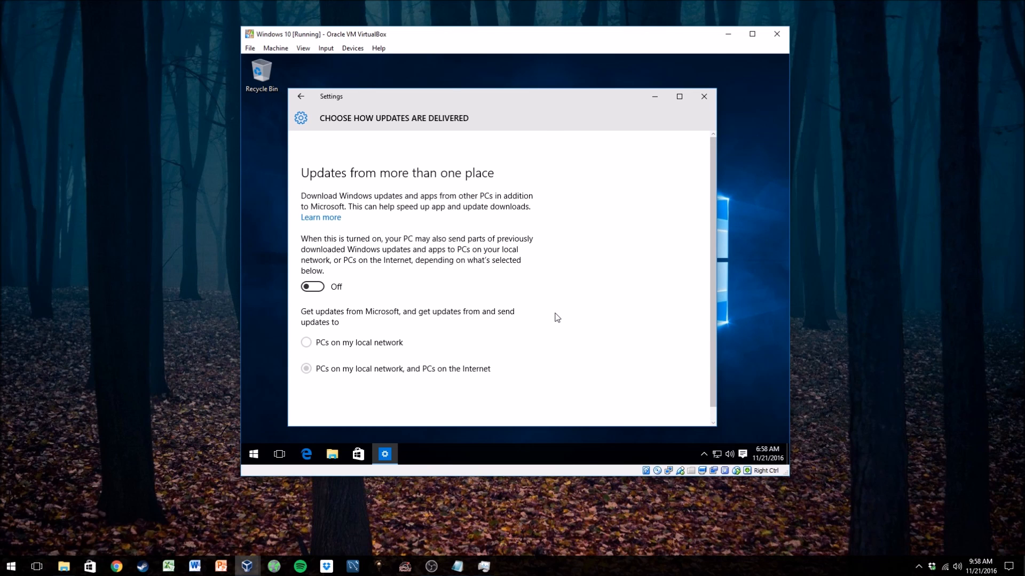
pyautogui.scroll(-1, 549, 322)
pyautogui.scroll(1, 549, 323)
pyautogui.scroll(-1, 514, 359)
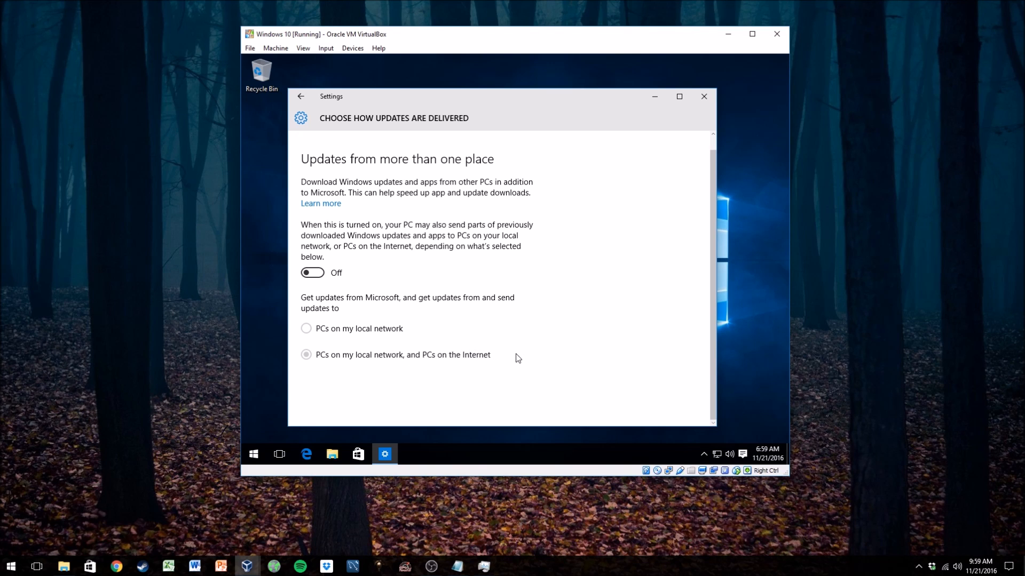
pyautogui.scroll(1, 545, 354)
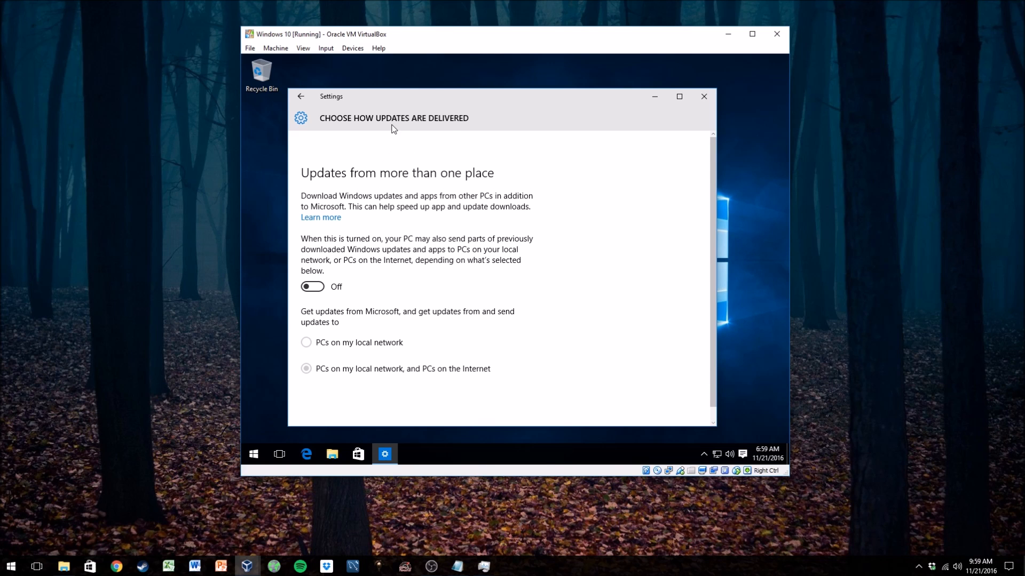
# - Return to Advanced options and open Privacy settings to review the General privacy options
pyautogui.click(310, 100)
pyautogui.scroll(-3, 528, 320)
pyautogui.scroll(3, 518, 321)
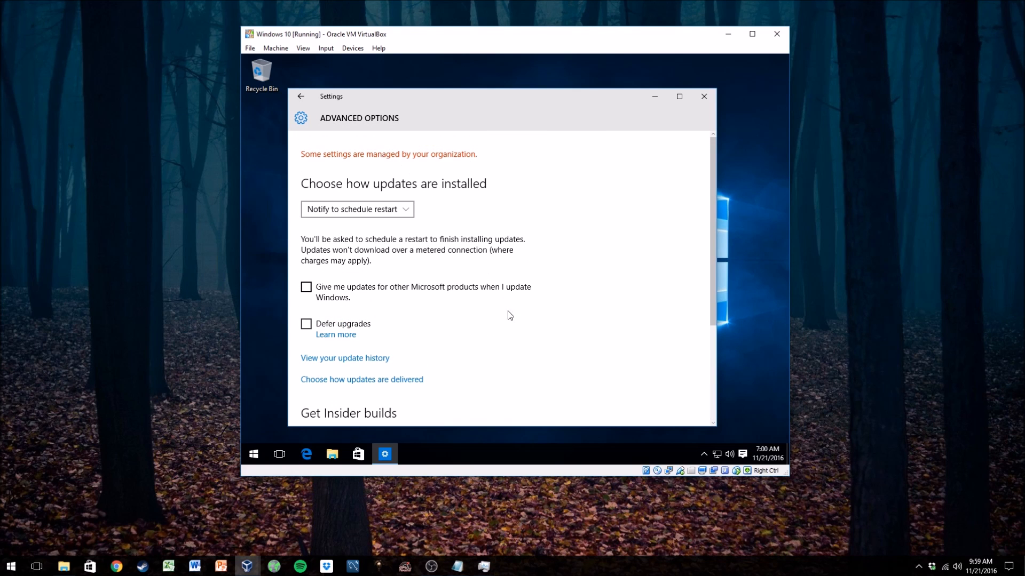
pyautogui.scroll(-2, 500, 295)
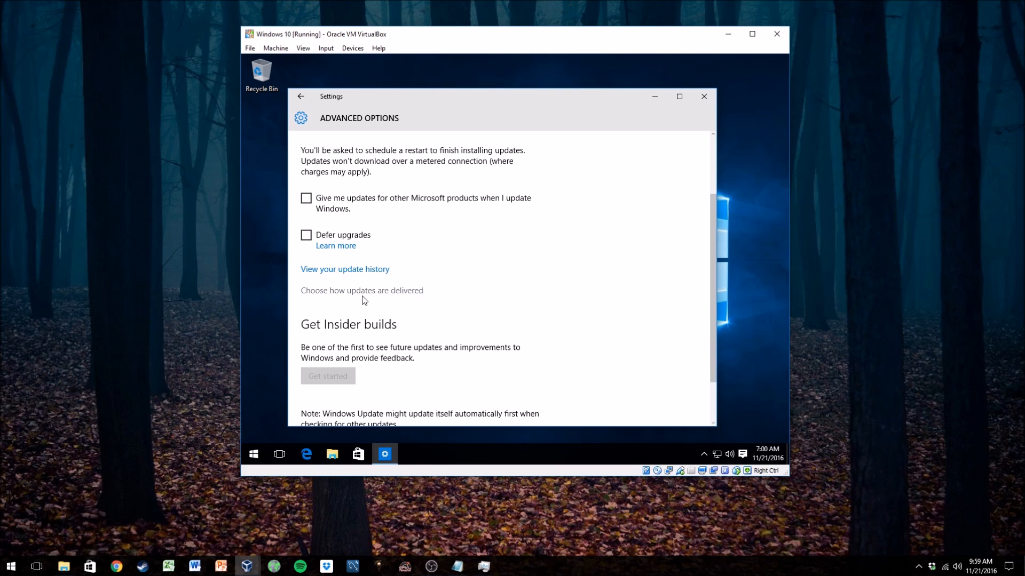
pyautogui.scroll(-2, 535, 339)
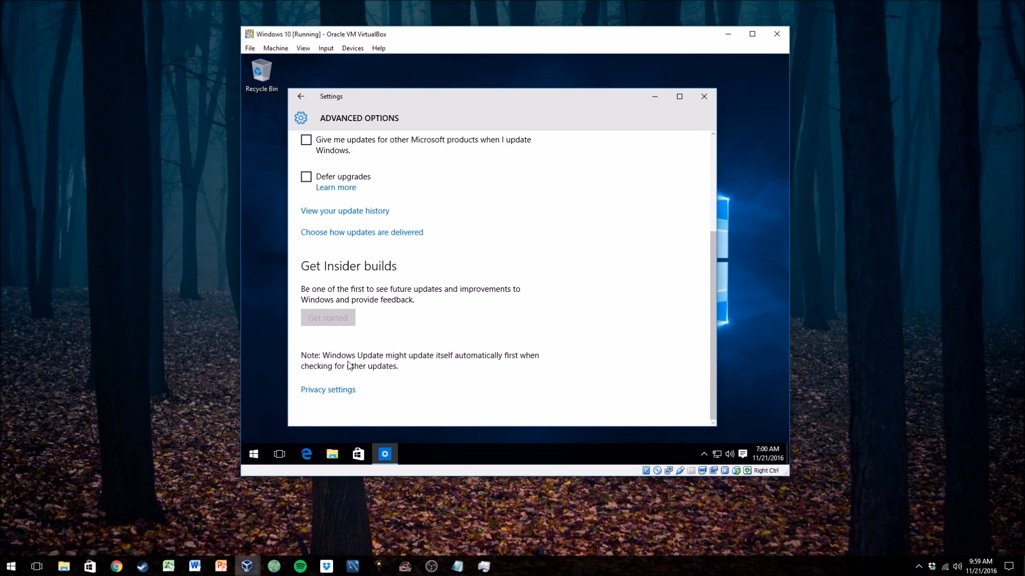
pyautogui.click(338, 392)
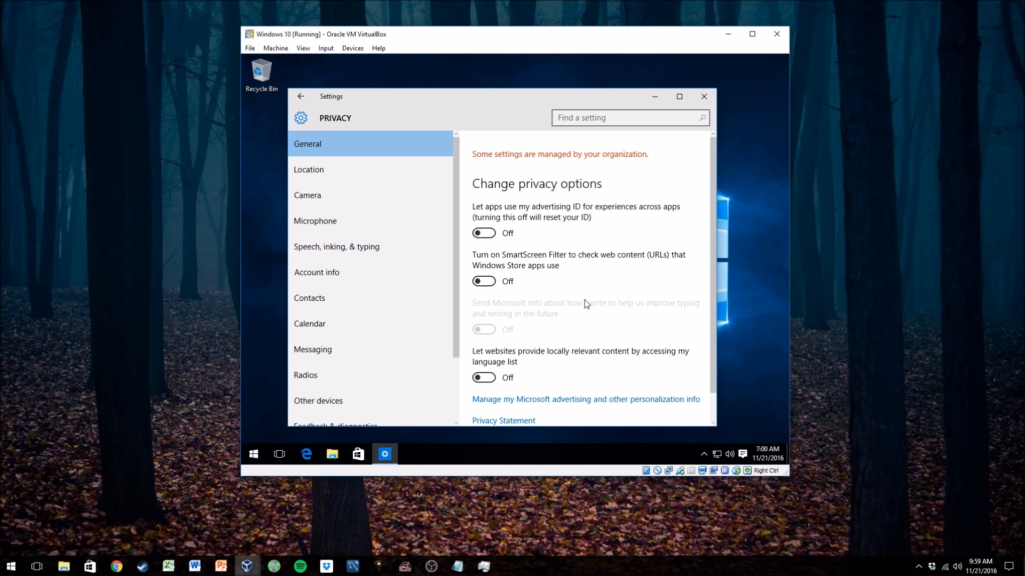
pyautogui.scroll(-1, 586, 305)
pyautogui.scroll(1, 544, 385)
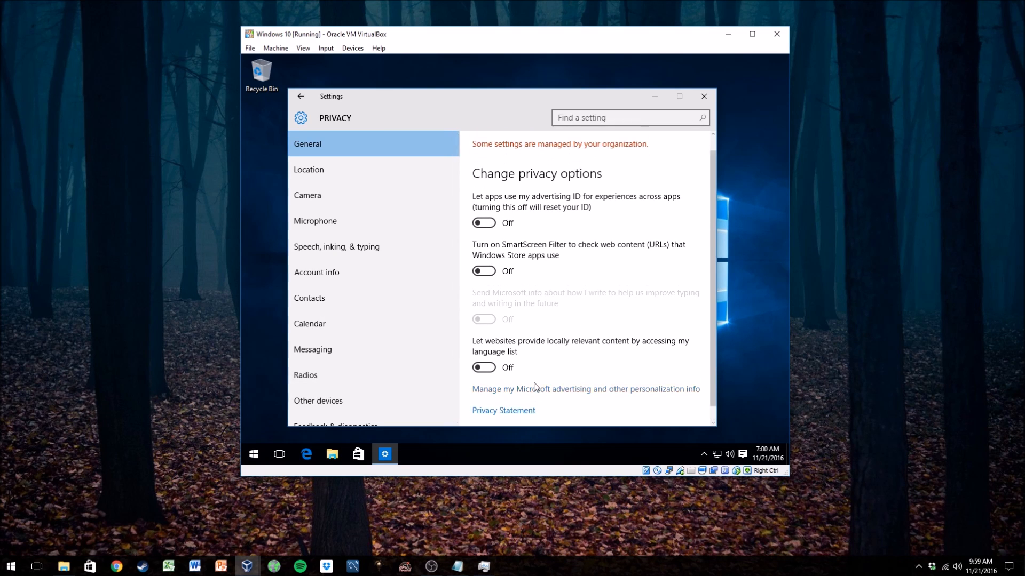
pyautogui.scroll(-3, 374, 267)
pyautogui.scroll(3, 395, 270)
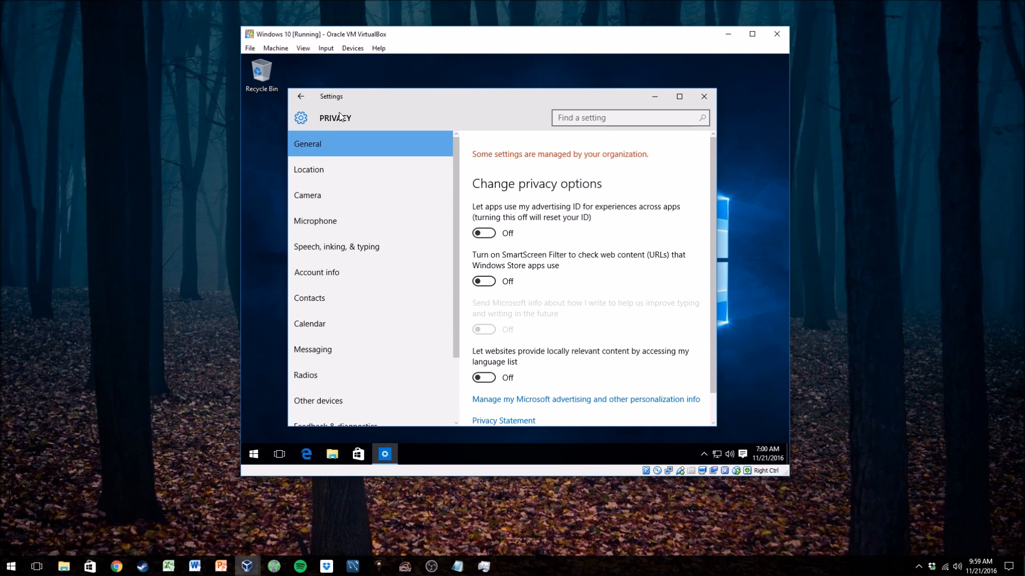
# - Turn off Cloud-based Protection and Sample submission in Windows Defender under Update & security
pyautogui.click(301, 97)
pyautogui.scroll(-3, 519, 323)
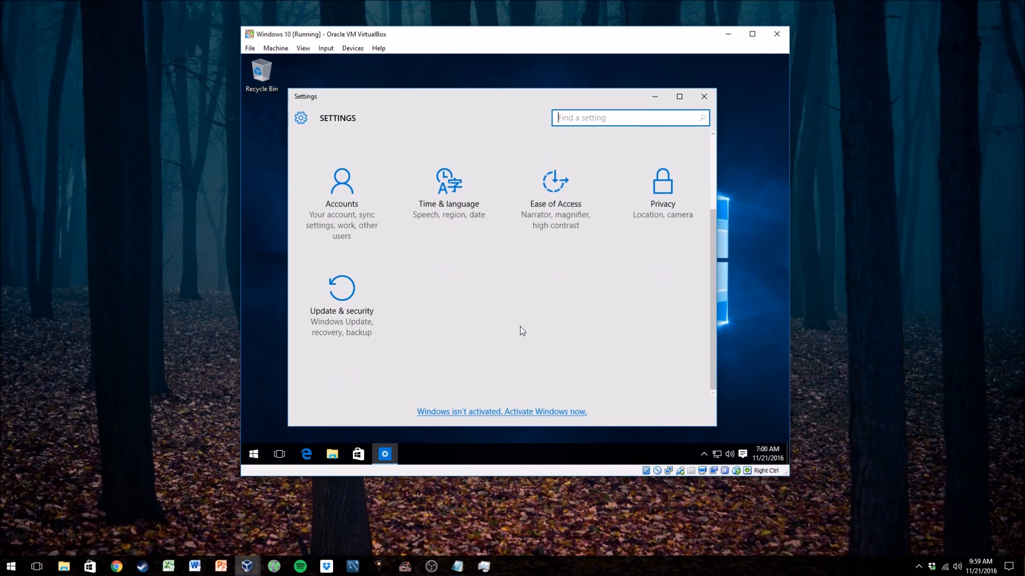
pyautogui.click(347, 293)
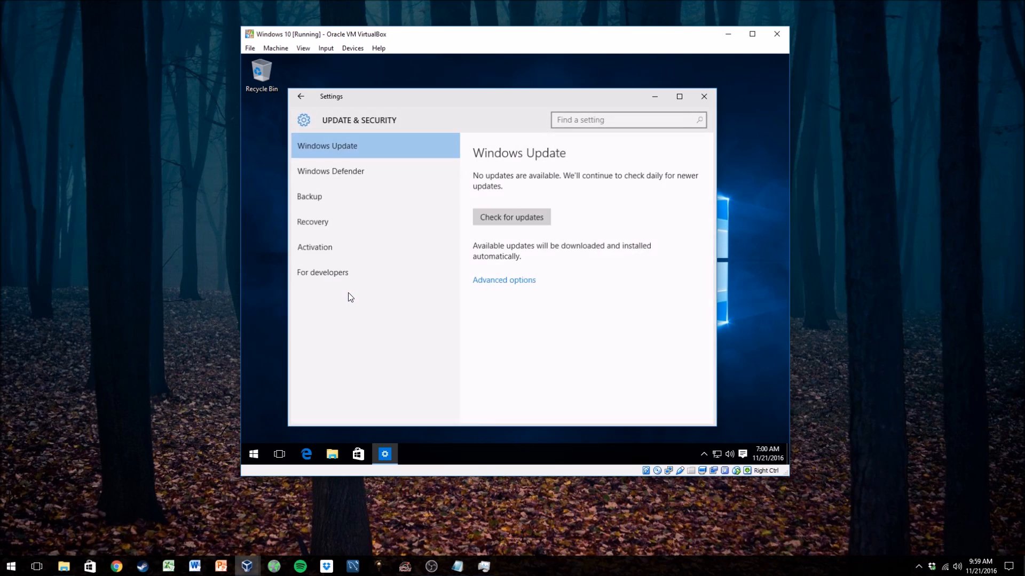
pyautogui.click(351, 171)
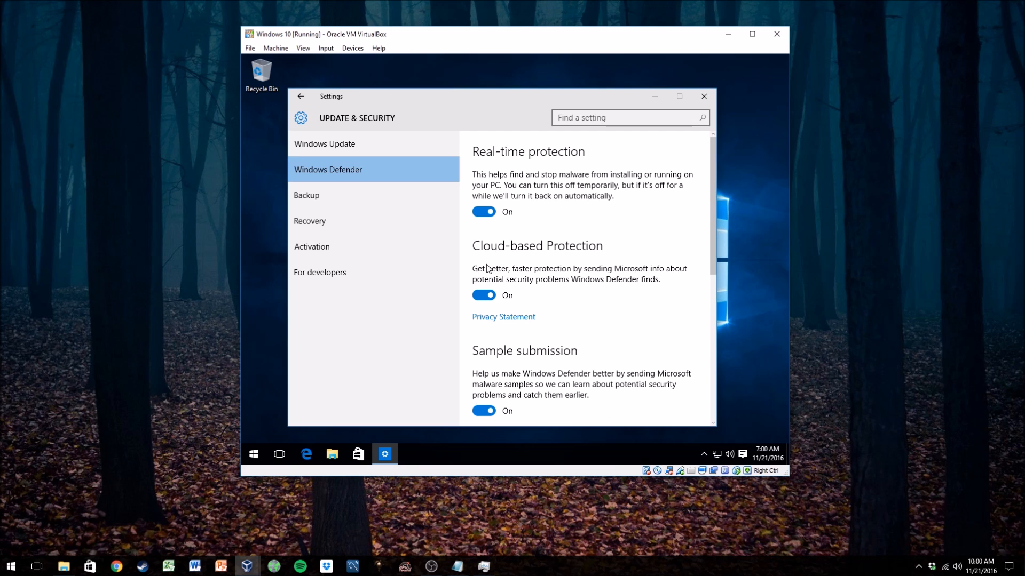
pyautogui.click(485, 296)
pyautogui.scroll(-1, 632, 337)
pyautogui.scroll(-1, 635, 336)
pyautogui.click(484, 321)
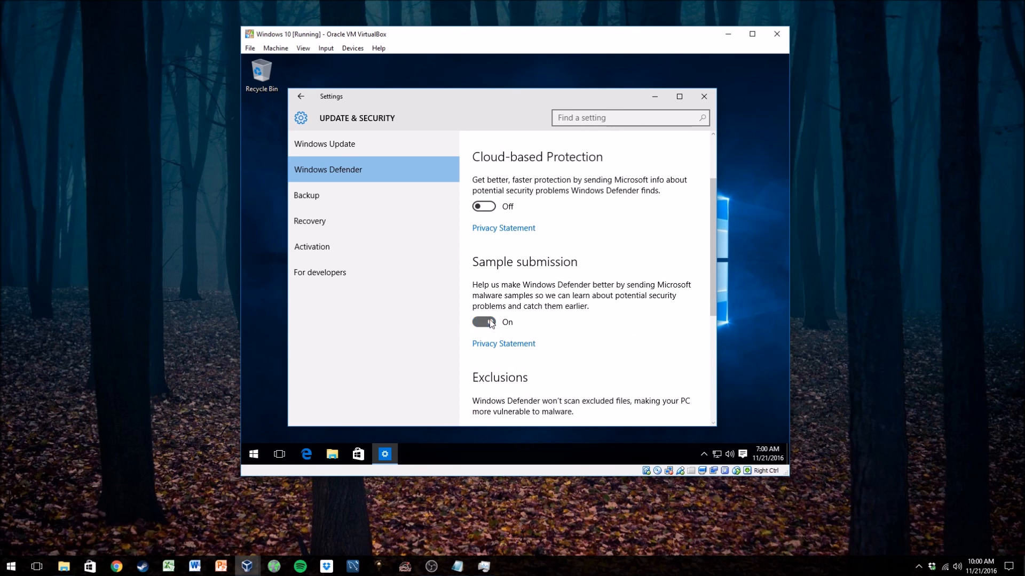
# - Scroll through the remaining Windows Defender settings, exclusions and version information
pyautogui.scroll(-5, 614, 317)
pyautogui.scroll(1, 615, 319)
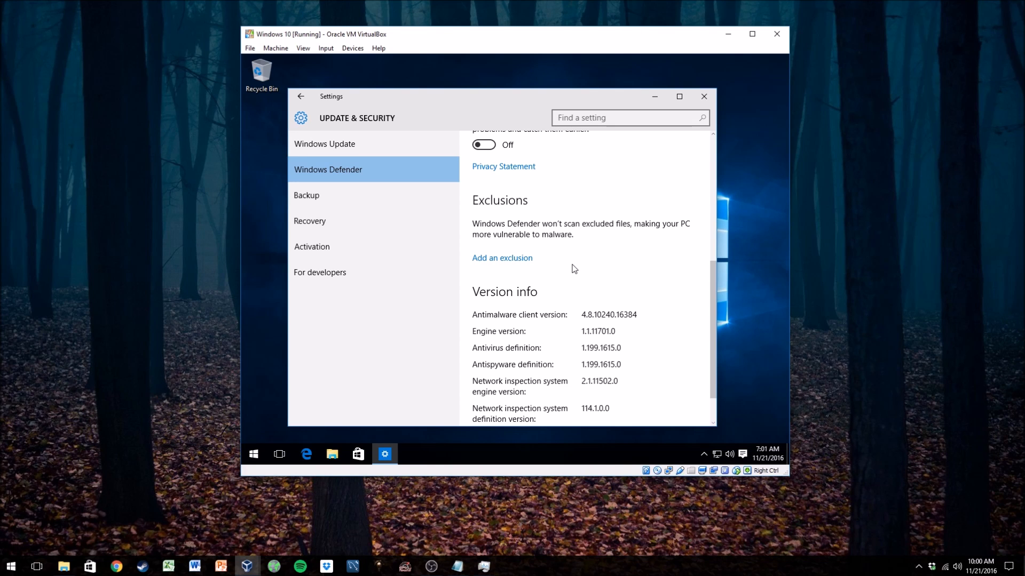
pyautogui.scroll(5, 609, 264)
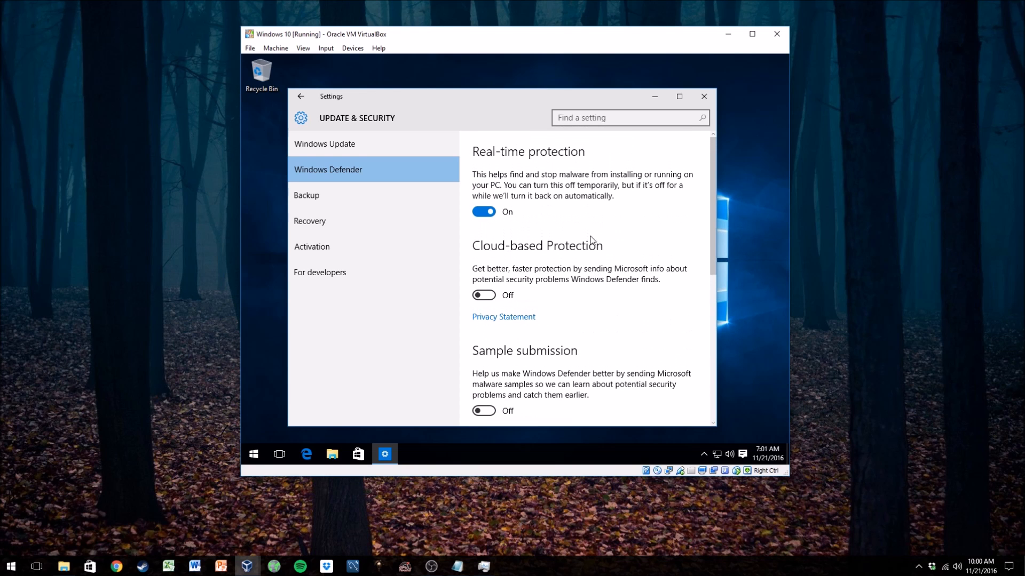
pyautogui.scroll(-5, 604, 347)
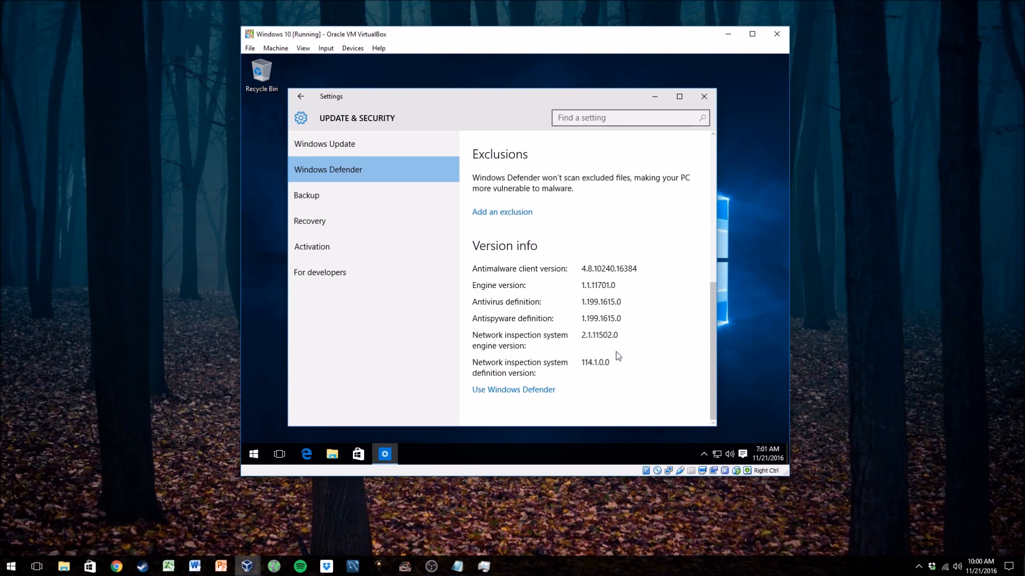
pyautogui.scroll(4, 617, 348)
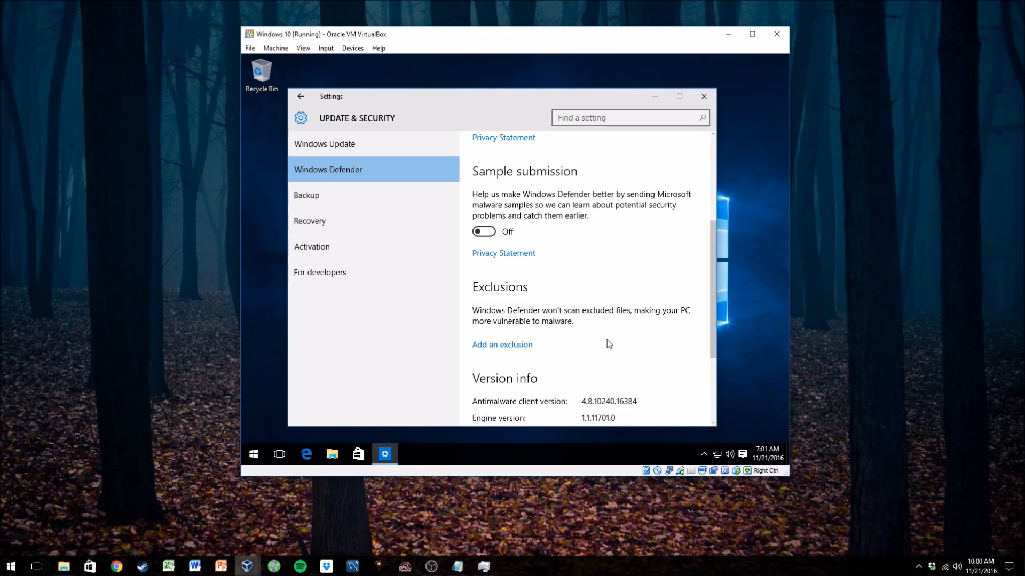
pyautogui.scroll(-4, 608, 342)
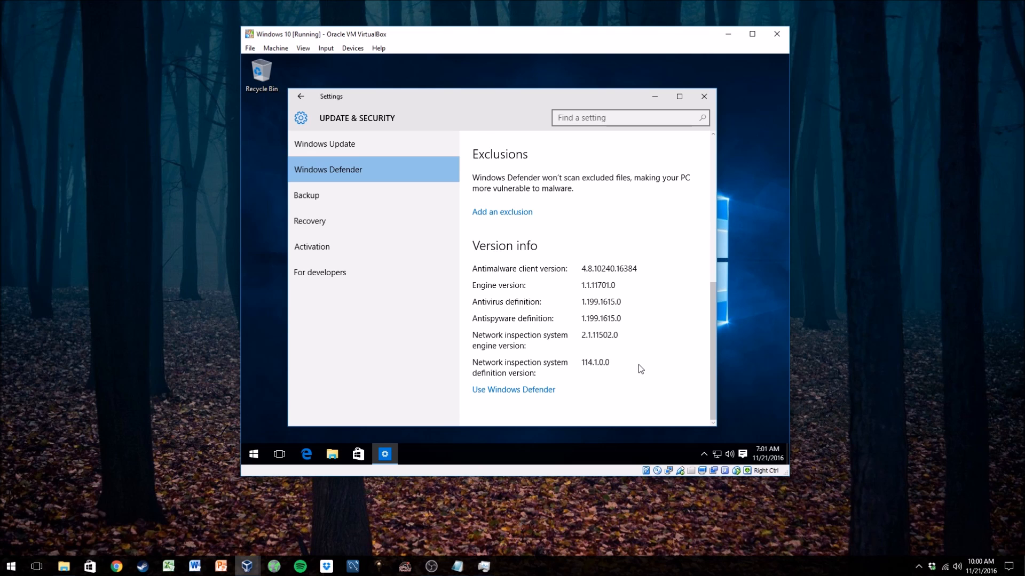
# - Scroll back up through the Windows Defender page to recheck the protection toggles
pyautogui.scroll(8, 638, 364)
pyautogui.scroll(-7, 635, 370)
pyautogui.scroll(5, 620, 376)
pyautogui.scroll(1, 627, 368)
pyautogui.scroll(-4, 626, 353)
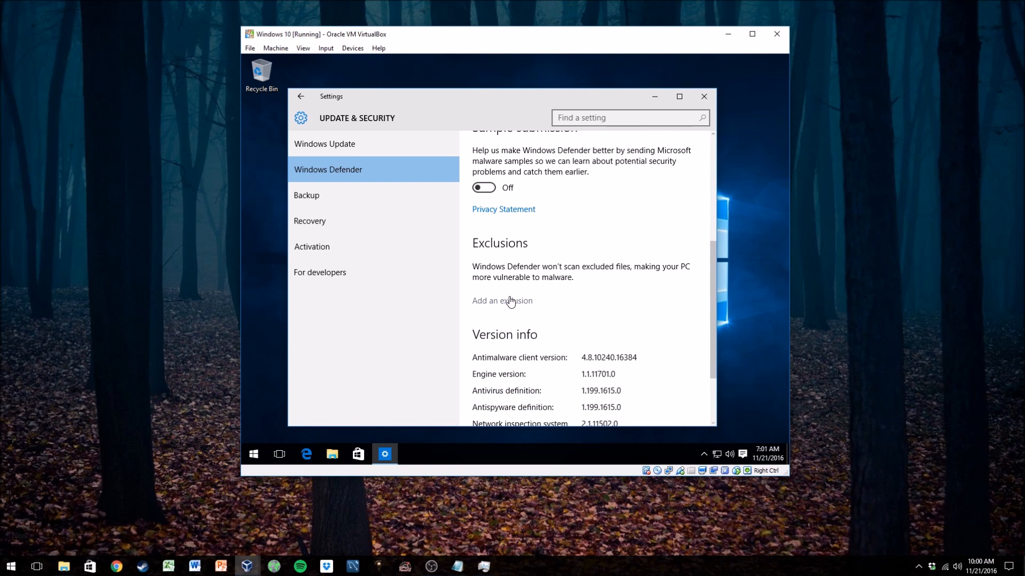
pyautogui.scroll(3, 555, 299)
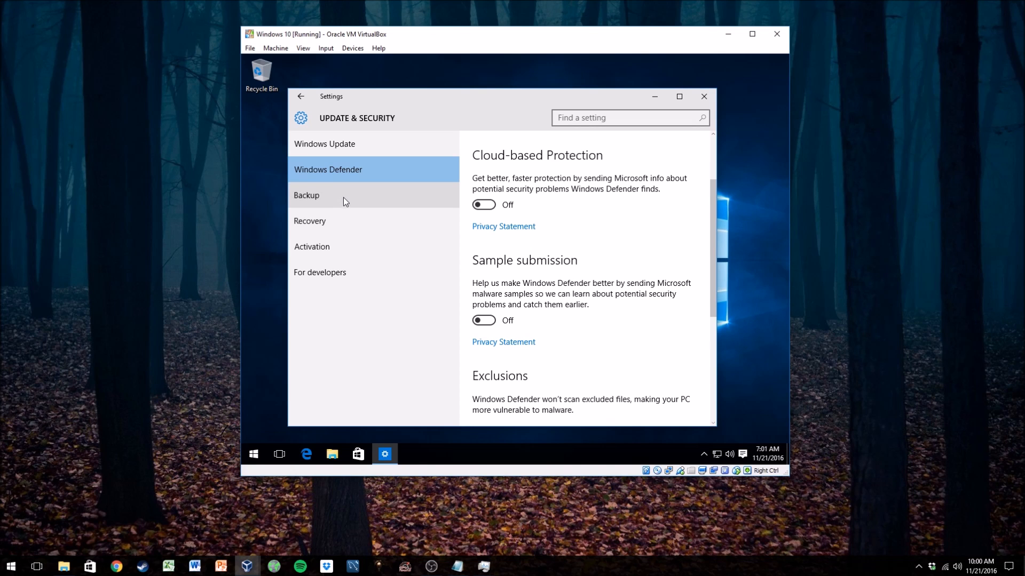
# - Browse the Backup, Recovery and Activation pages, scrolling through the activation and product key information
pyautogui.click(375, 199)
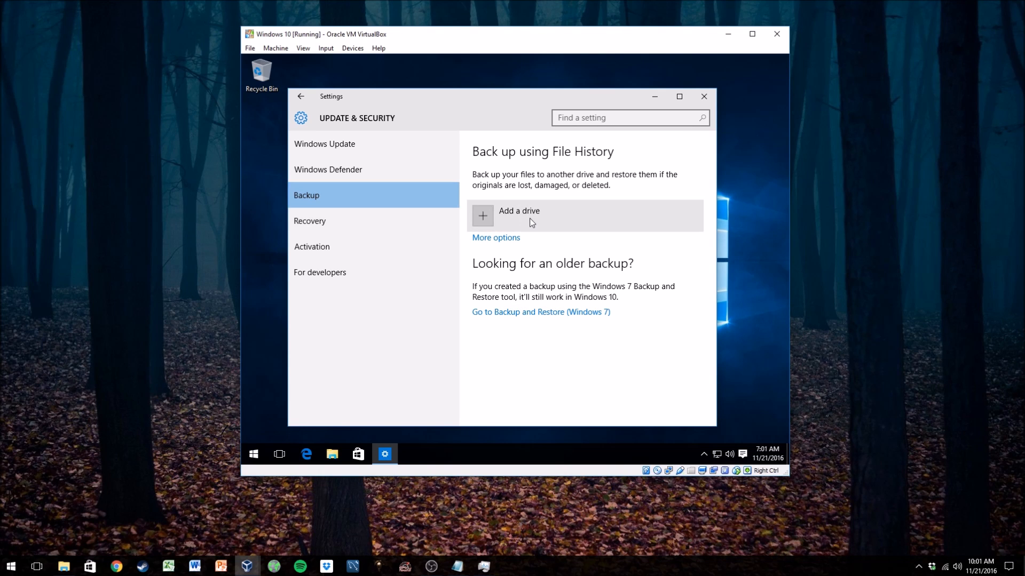
pyautogui.click(369, 221)
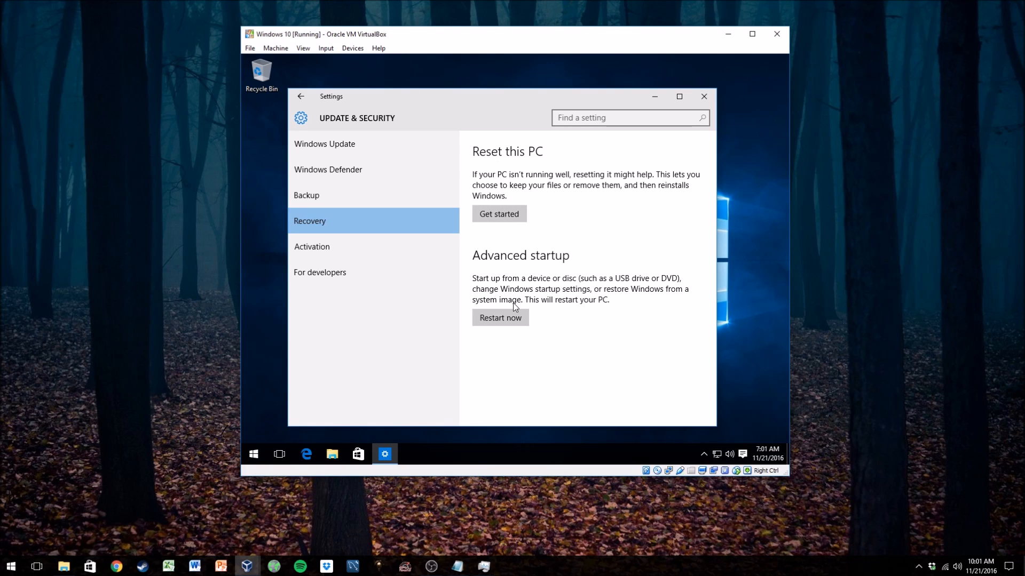
pyautogui.click(334, 244)
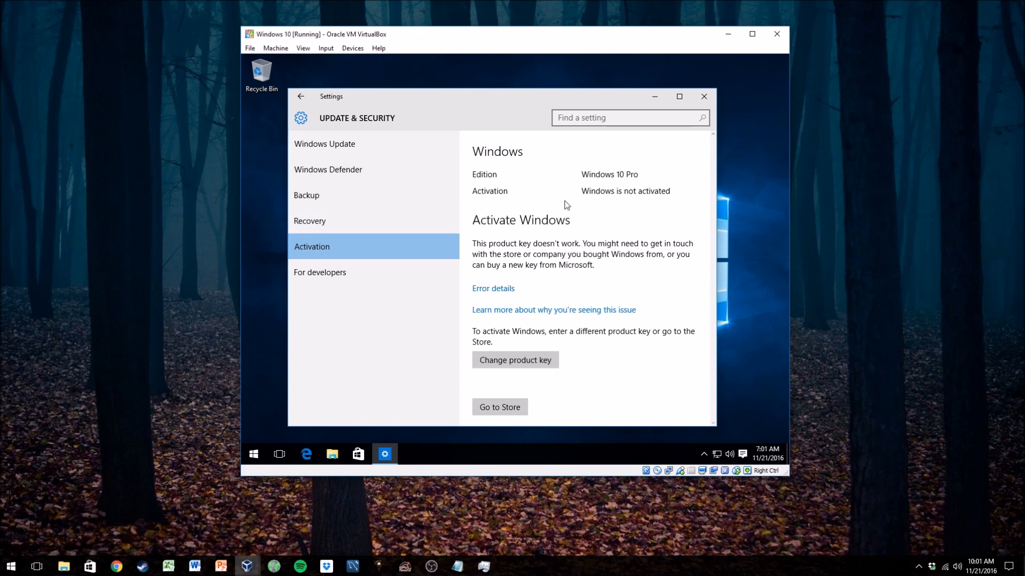
pyautogui.scroll(-2, 619, 240)
pyautogui.scroll(-1, 616, 262)
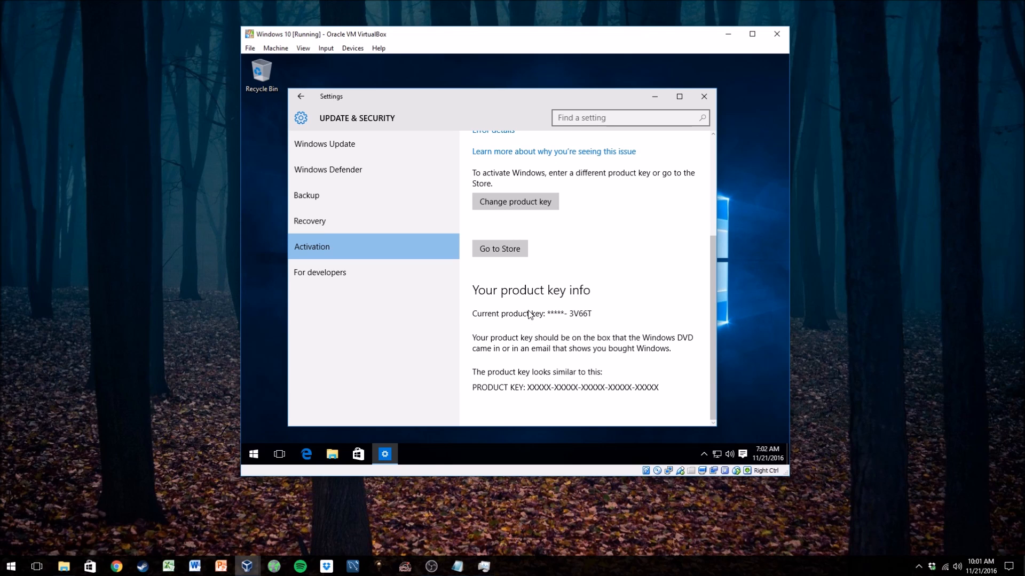
pyautogui.scroll(2, 591, 324)
pyautogui.scroll(1, 592, 322)
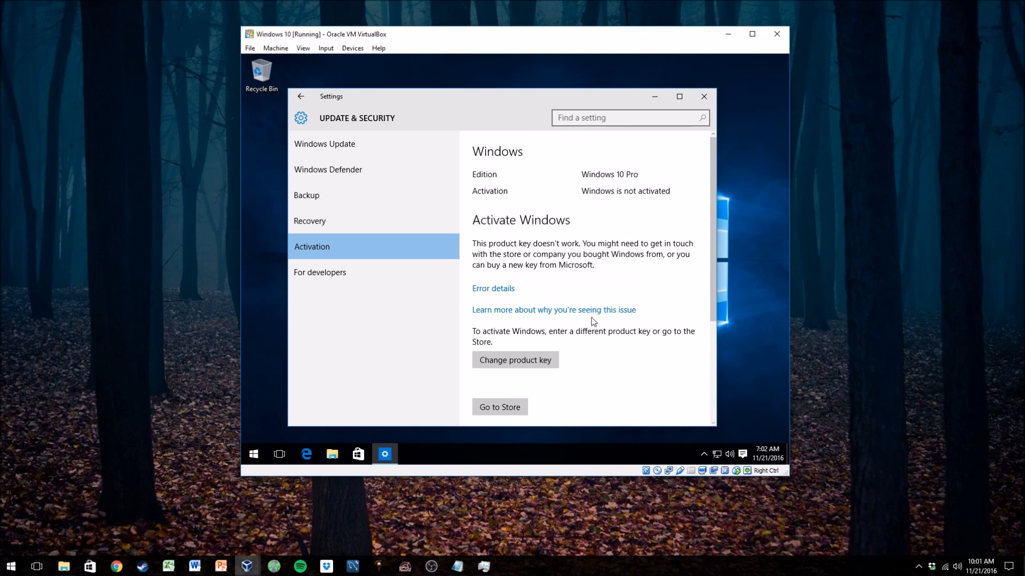
pyautogui.scroll(-3, 632, 289)
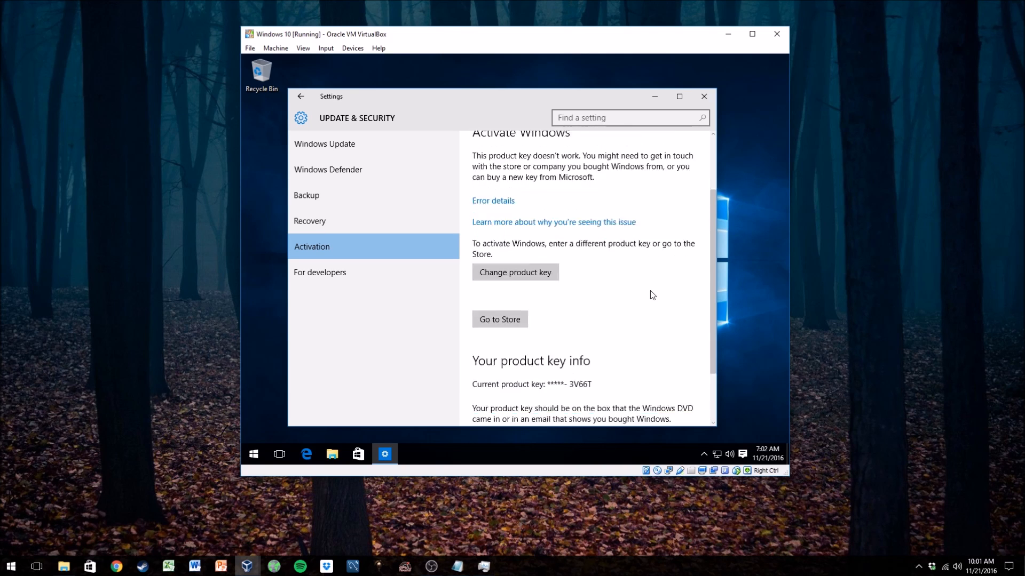
pyautogui.scroll(3, 613, 321)
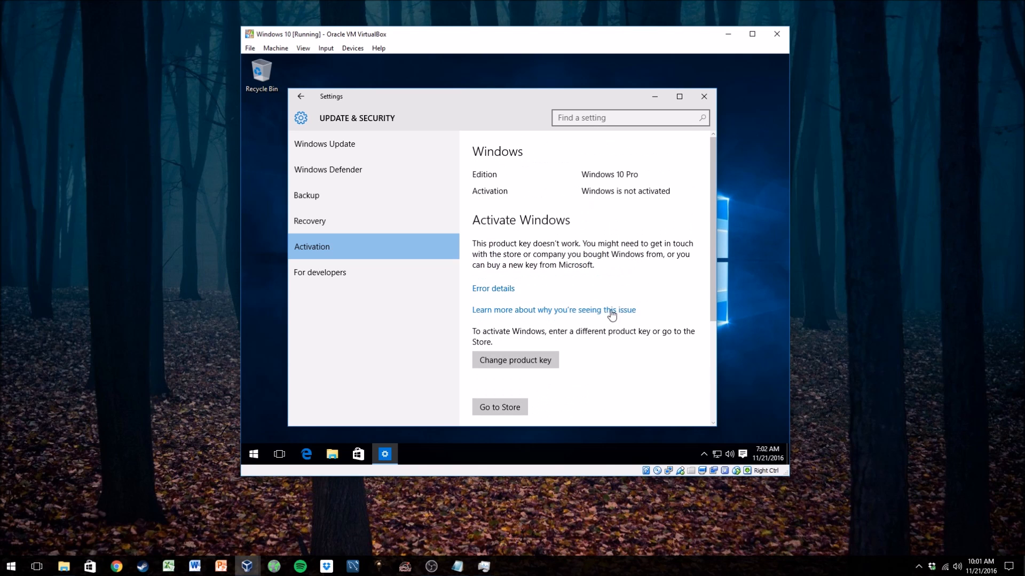
# - View the developer feature options, then open Personalization and check its Colors and Themes pages
pyautogui.click(336, 270)
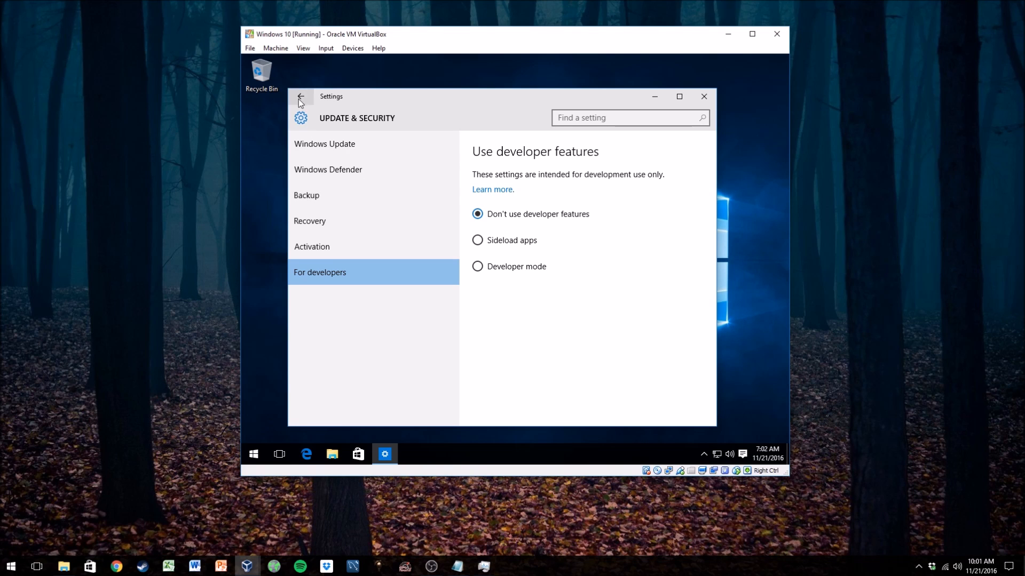
pyautogui.click(302, 123)
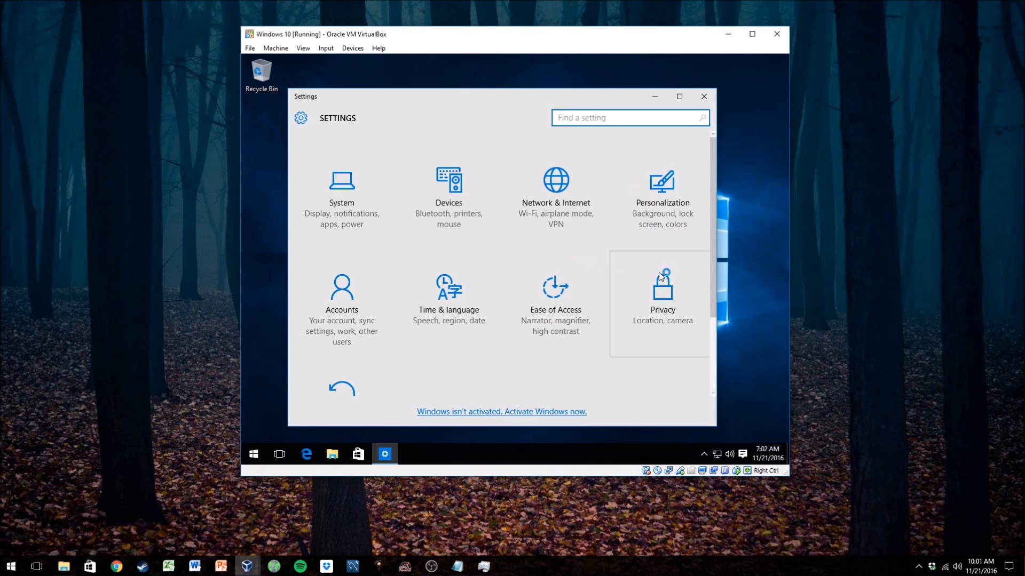
pyautogui.click(689, 185)
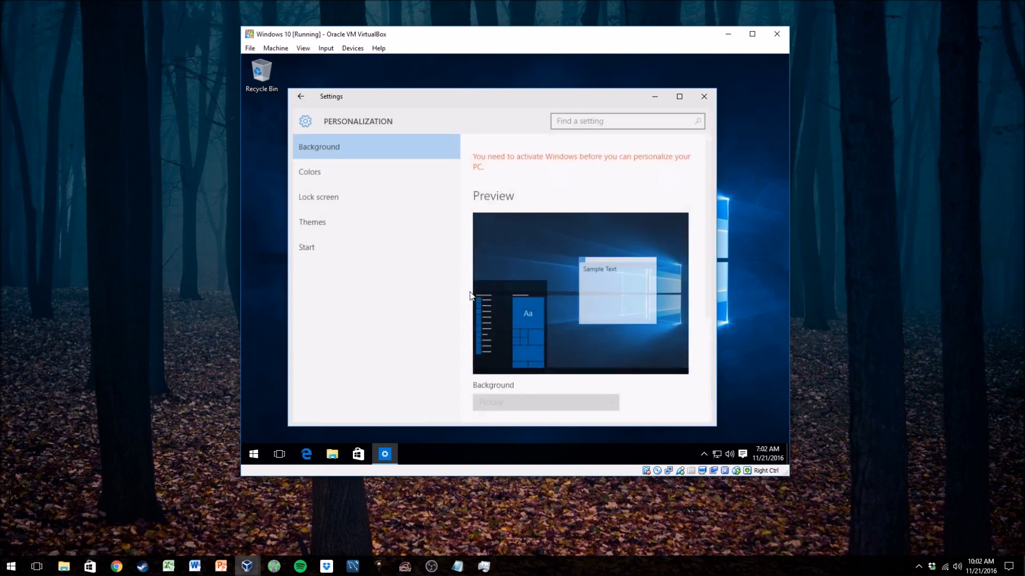
pyautogui.click(315, 177)
pyautogui.click(315, 221)
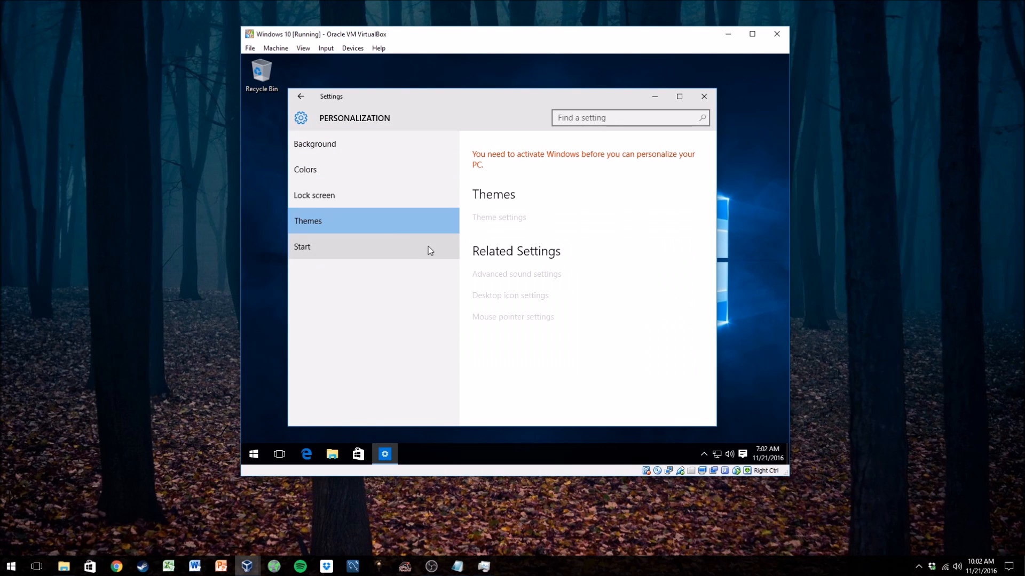
# - Close the Settings window and return to the desktop
pyautogui.click(704, 96)
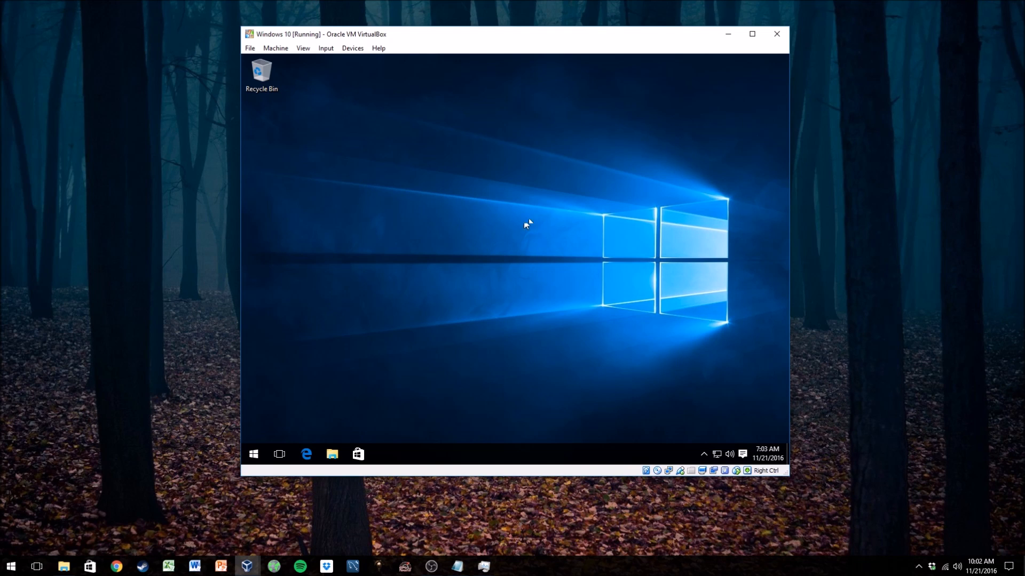
pyautogui.moveTo(649, 131); pyautogui.dragTo(438, 304)
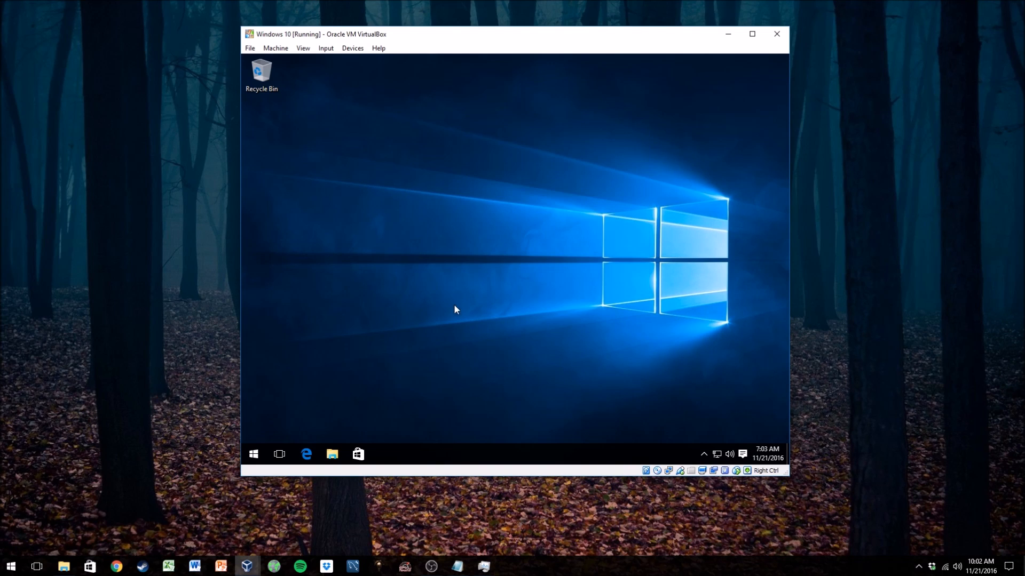